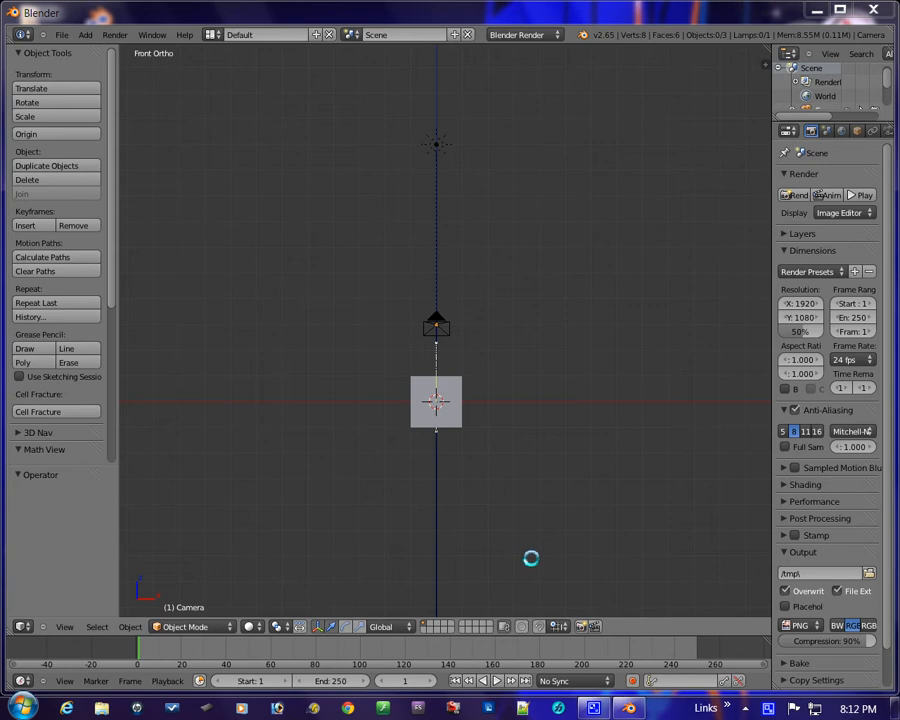
Delete the default cube from the scene.
right_click(459, 424)
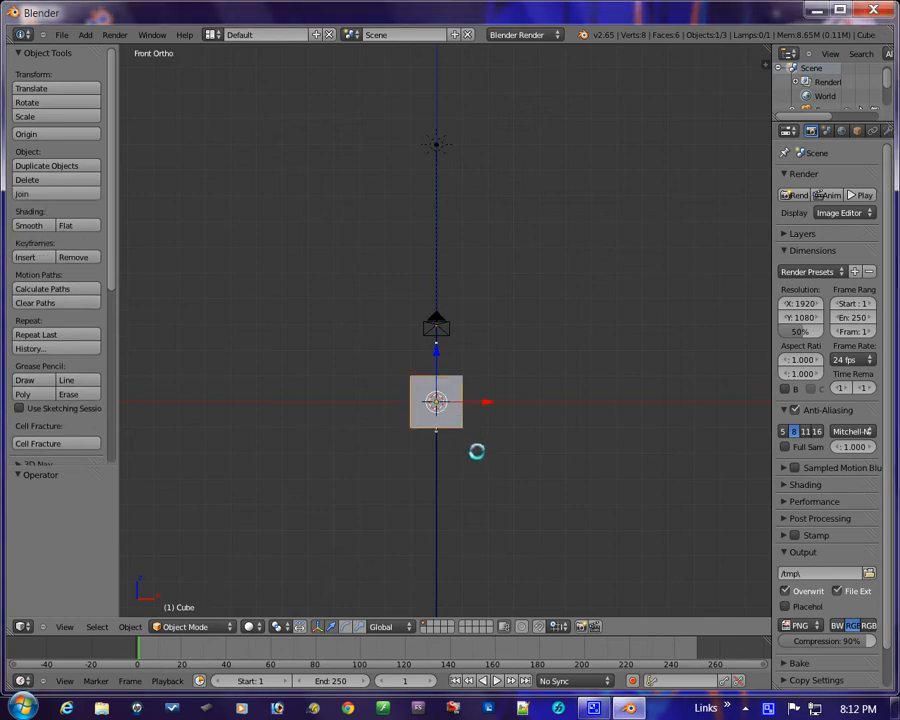
key(x)
click(475, 450)
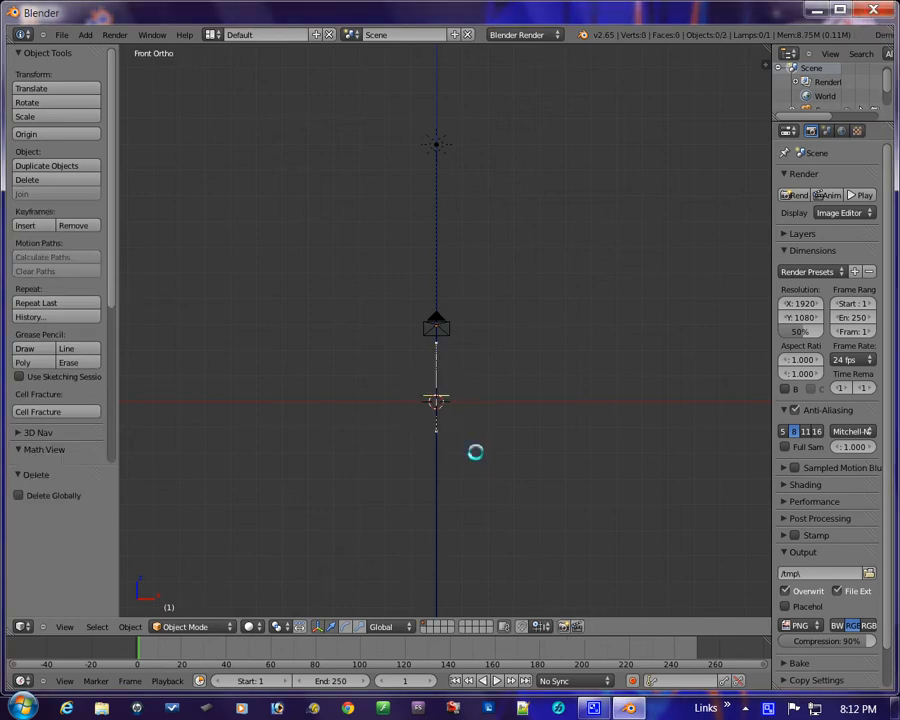
Start the Screencast Keys display in the 3D view.
key(n)
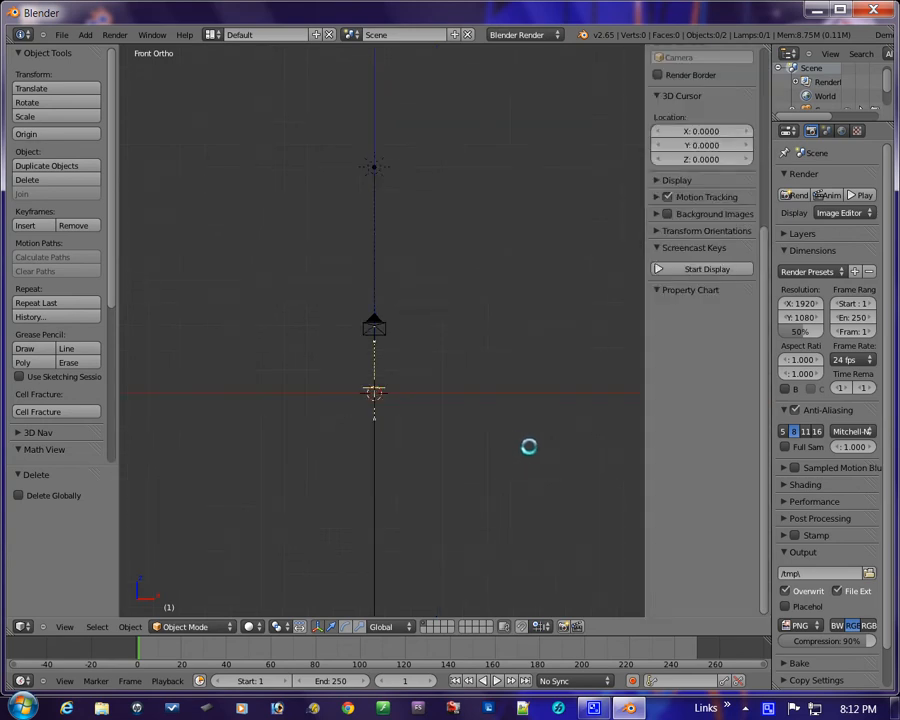
click(680, 269)
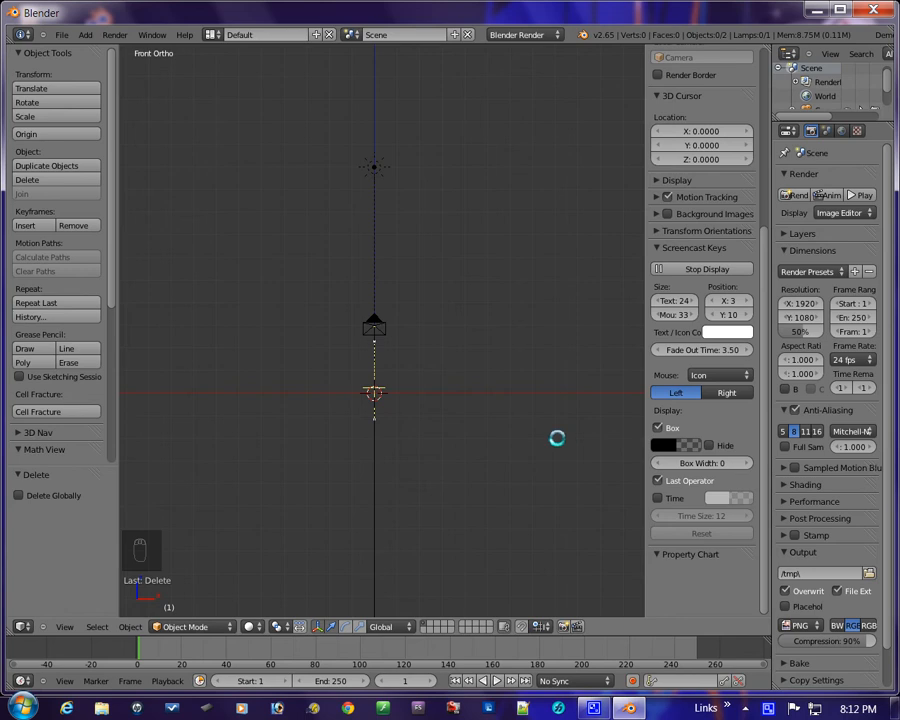
key(n)
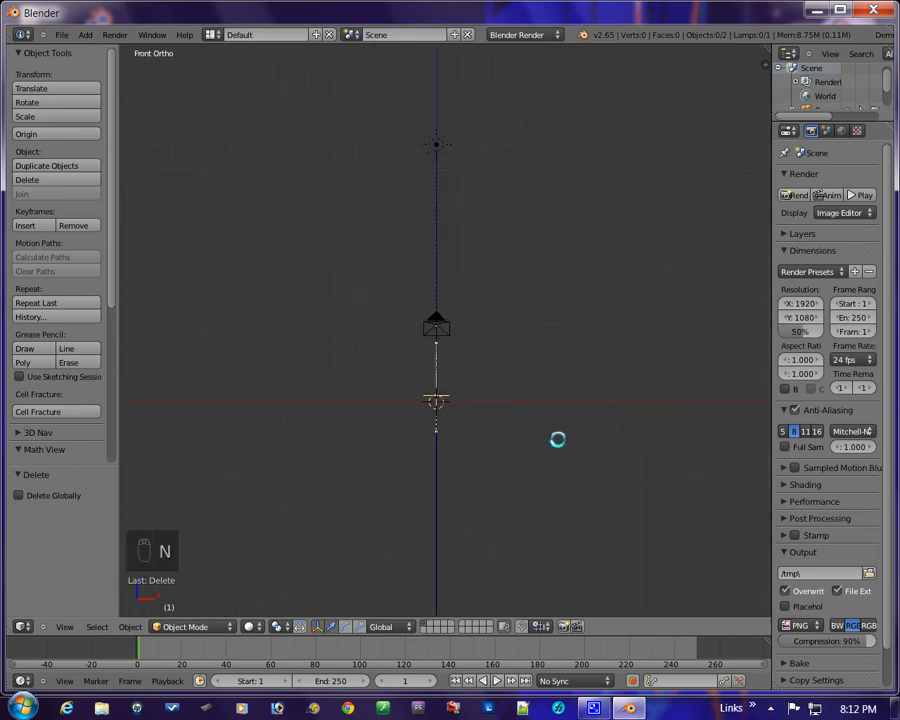
Add a Sapling tree curve to the scene at the 3D cursor.
scroll(541, 441, up, 3)
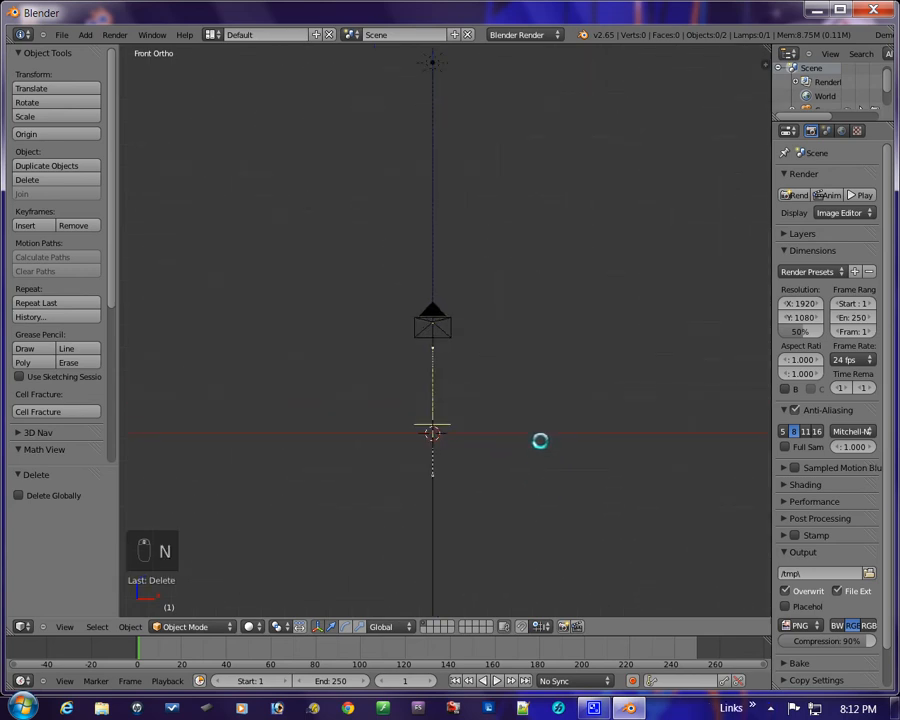
shift+middle_drag(538, 438, 573, 473)
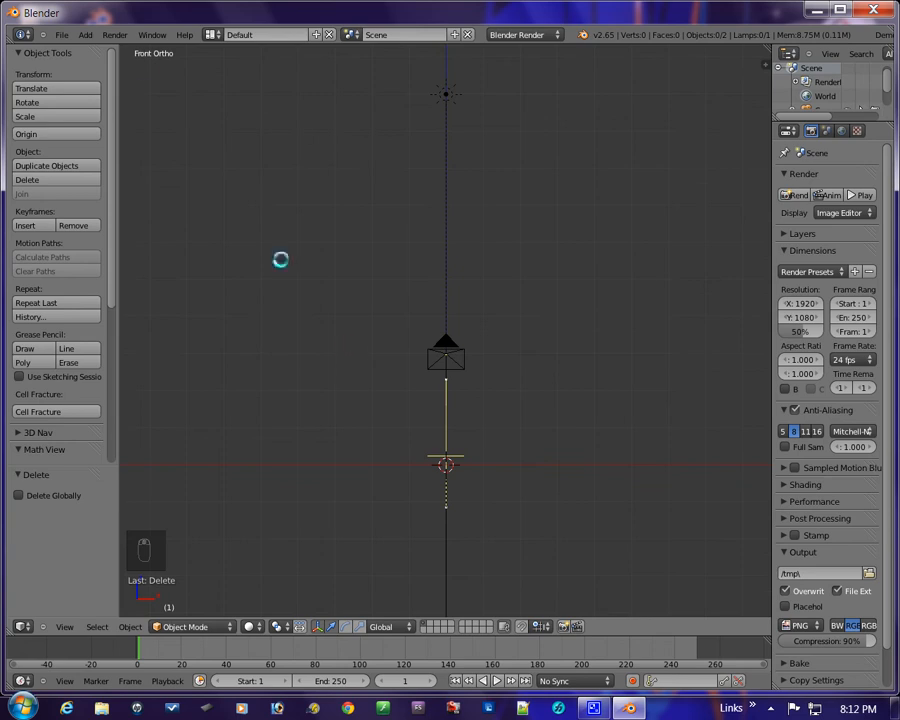
click(84, 35)
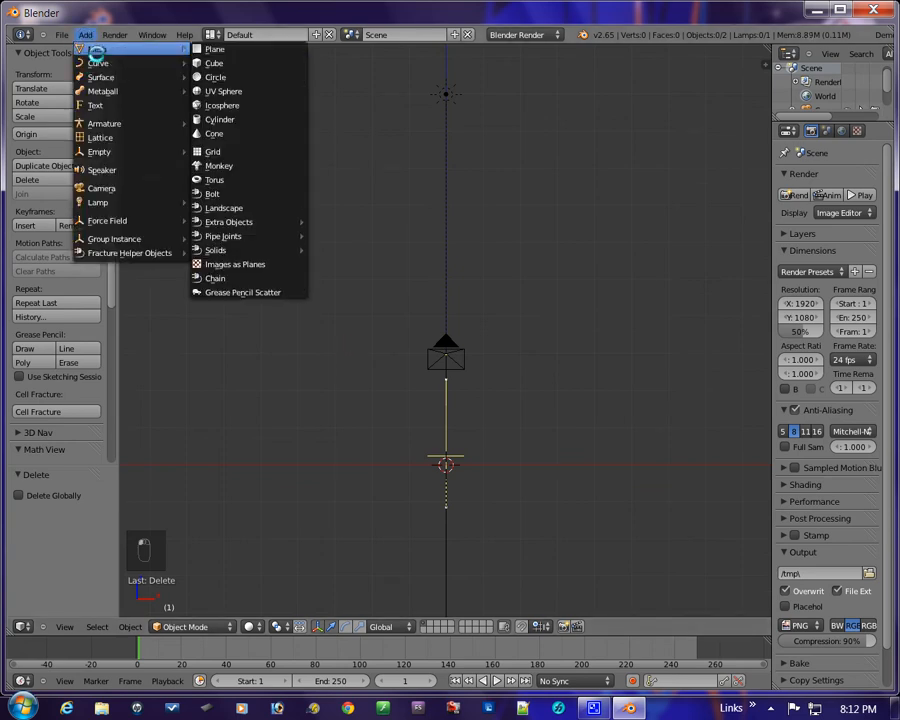
mouse_move(98, 63)
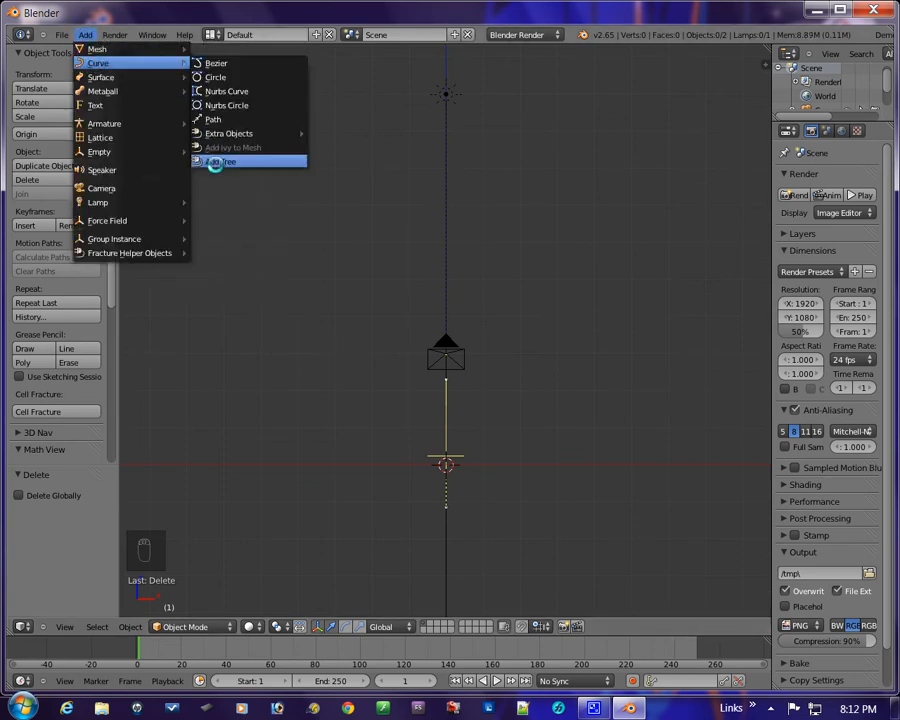
click(213, 162)
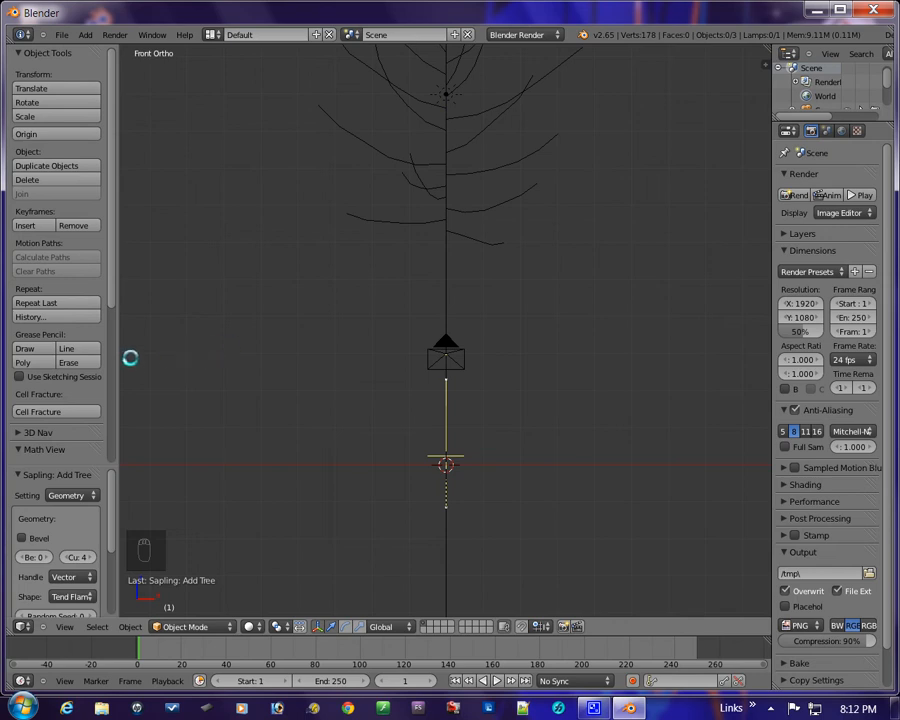
Enable bevel on the Sapling tree and set its bevel resolution to 3.
scroll(245, 338, down, 2)
shift+middle_drag(254, 349, 255, 447)
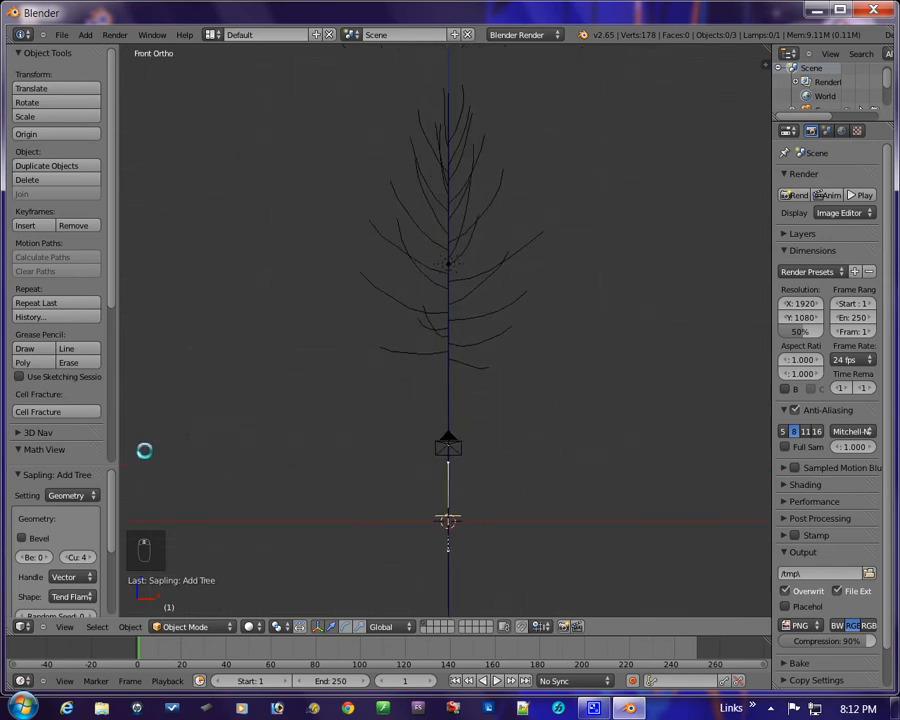
drag(79, 469, 90, 238)
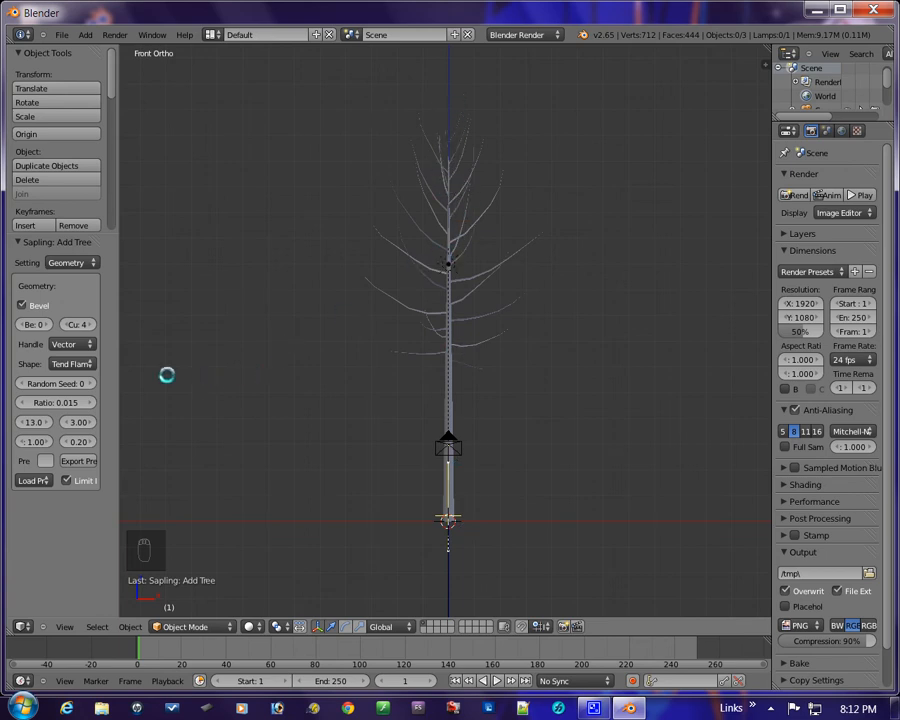
click(47, 328)
click(48, 327)
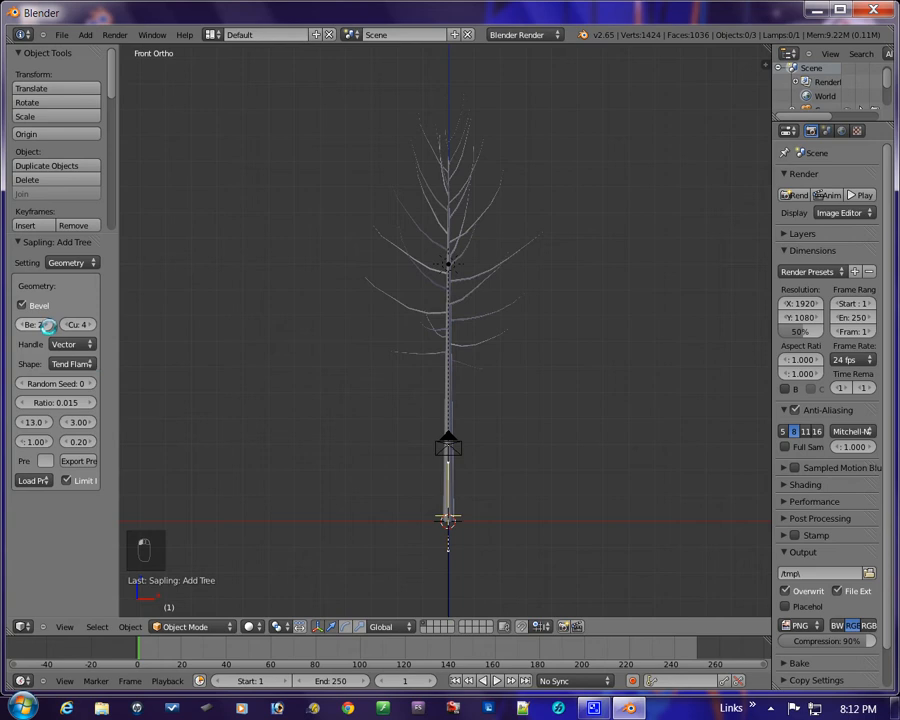
click(48, 327)
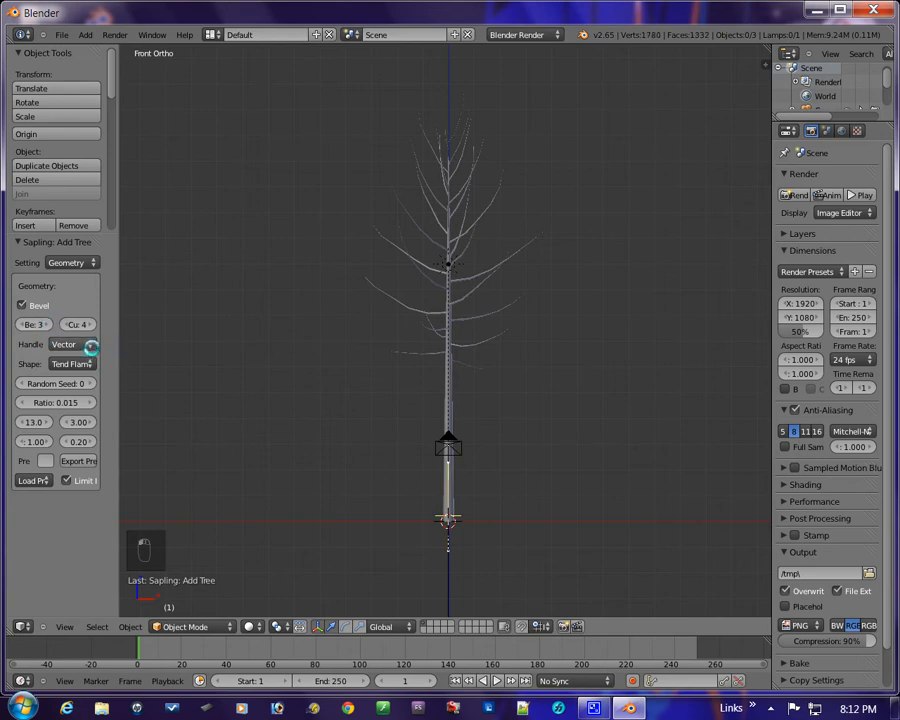
Set the tree's handle type to Auto and its shape to Conical (0).
click(91, 346)
click(68, 331)
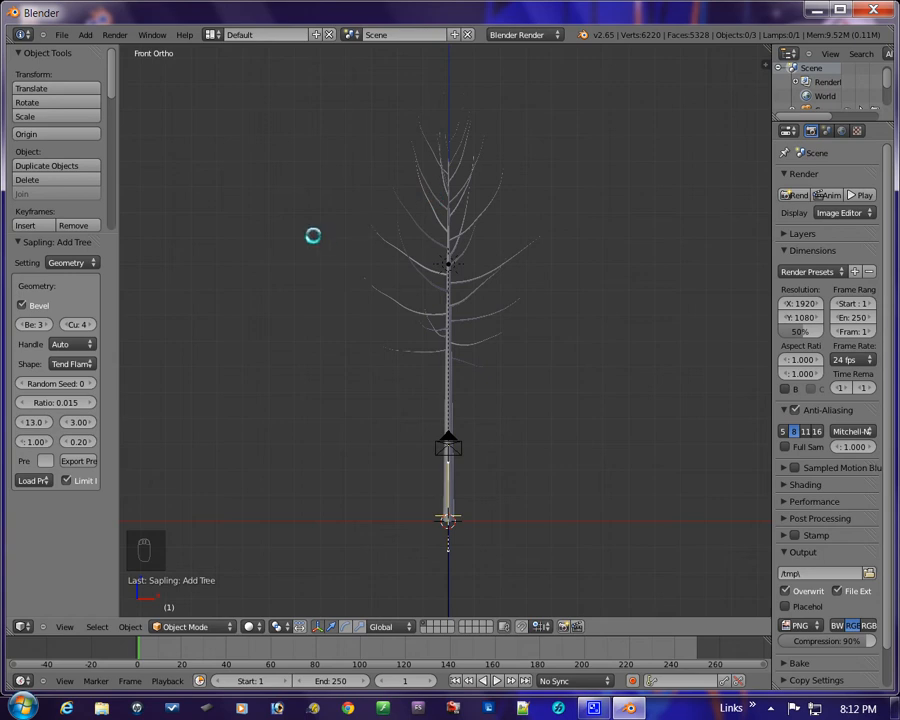
click(86, 364)
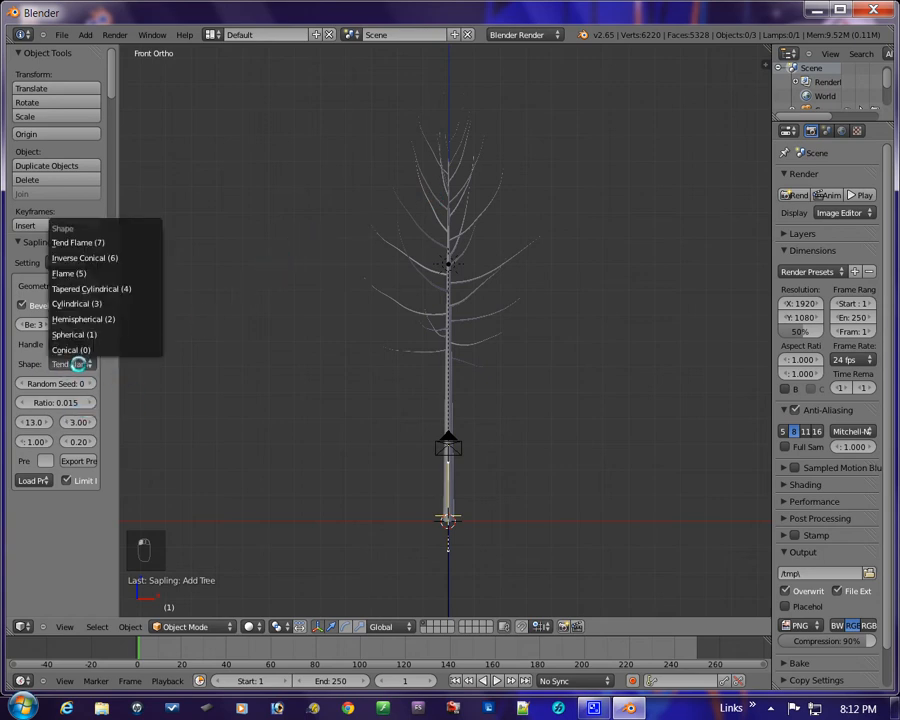
click(70, 349)
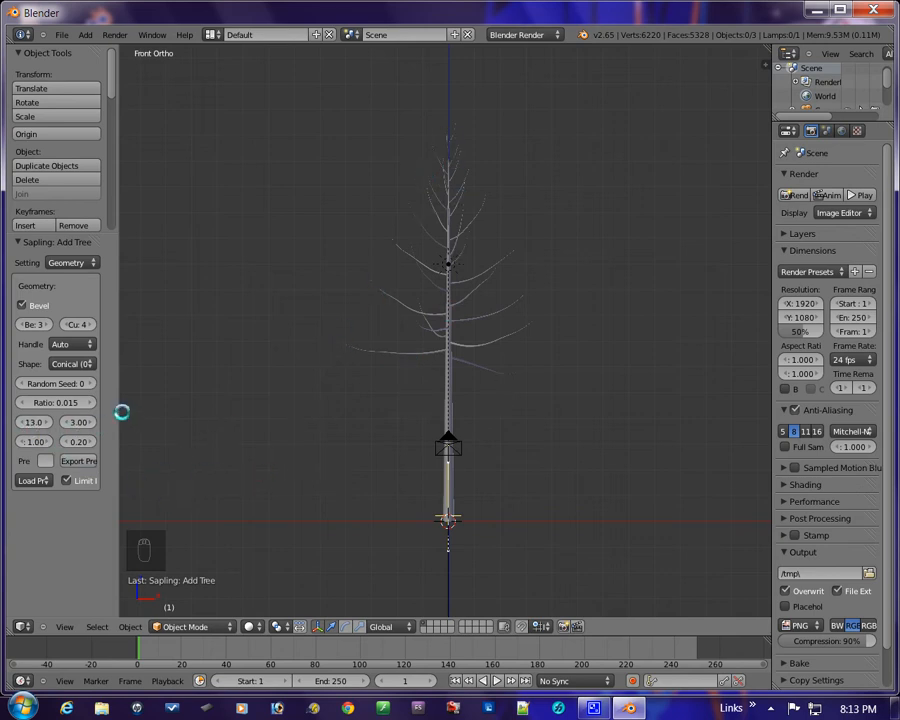
Make room to read the full setting names and reduce the tree's scale to 1.84.
drag(118, 405, 178, 410)
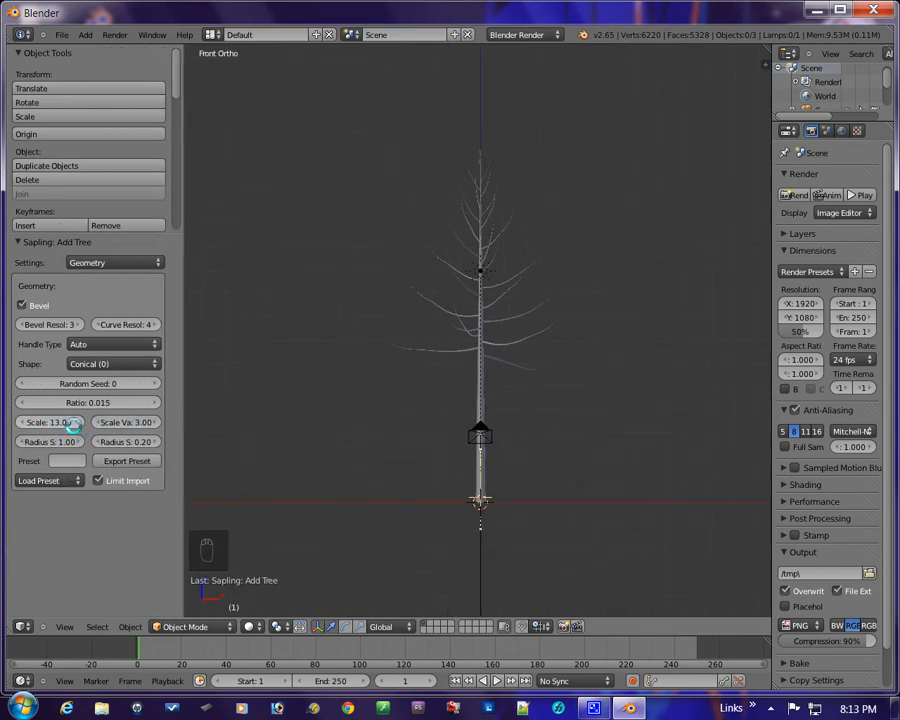
drag(73, 428, 56, 437)
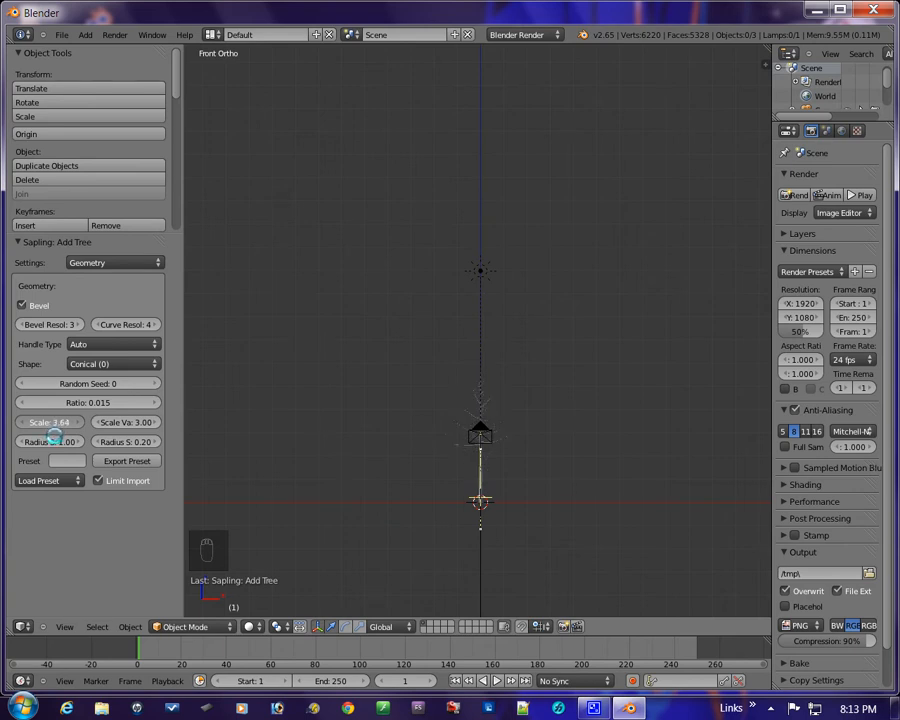
scroll(365, 452, up, 4)
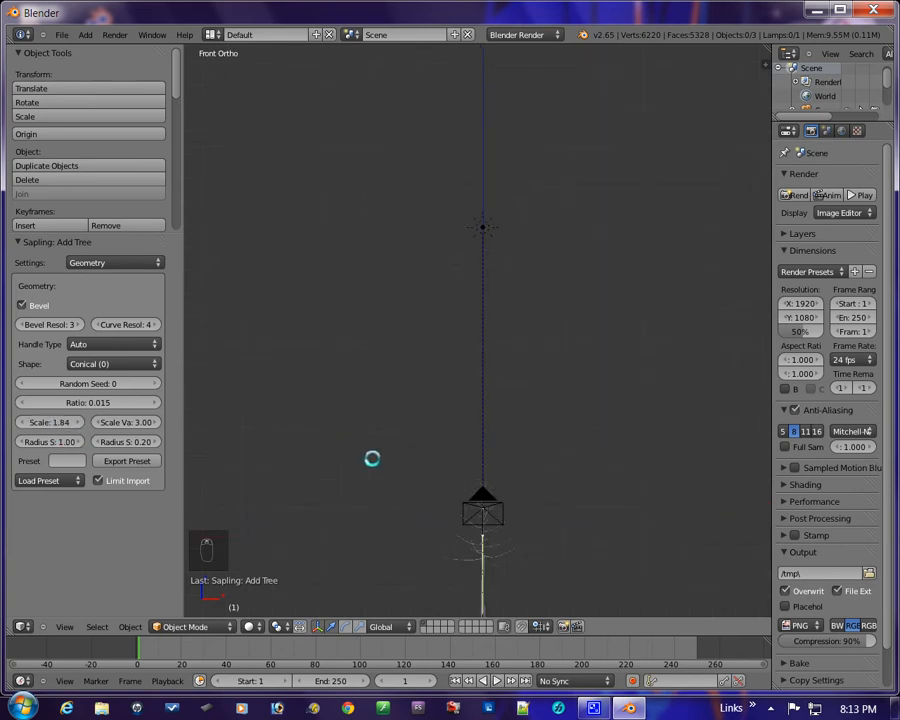
shift+middle_drag(376, 492, 364, 245)
scroll(364, 245, up, 6)
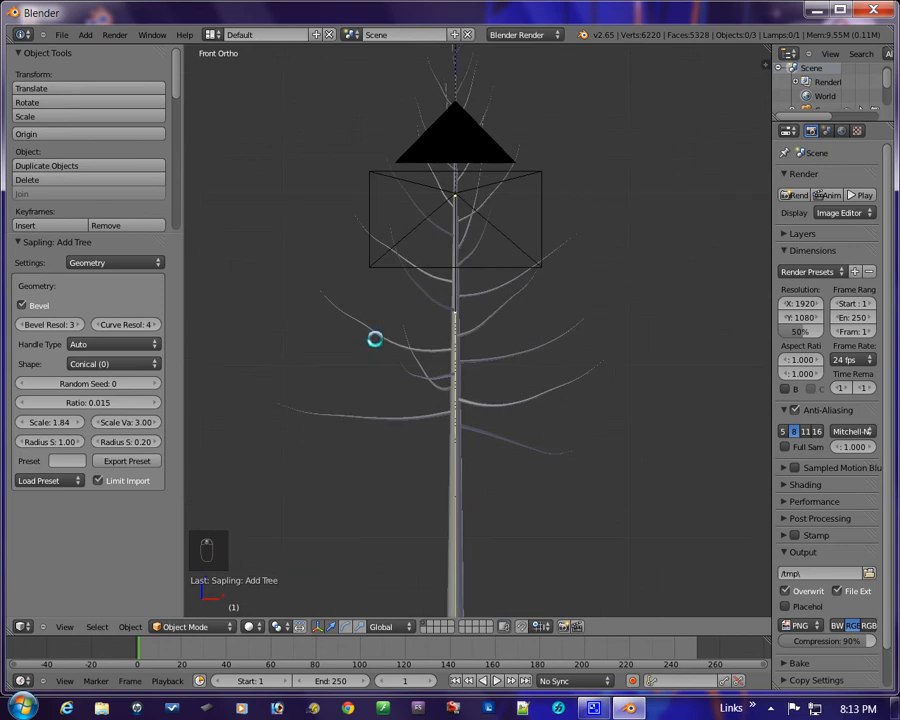
scroll(431, 265, down, 3)
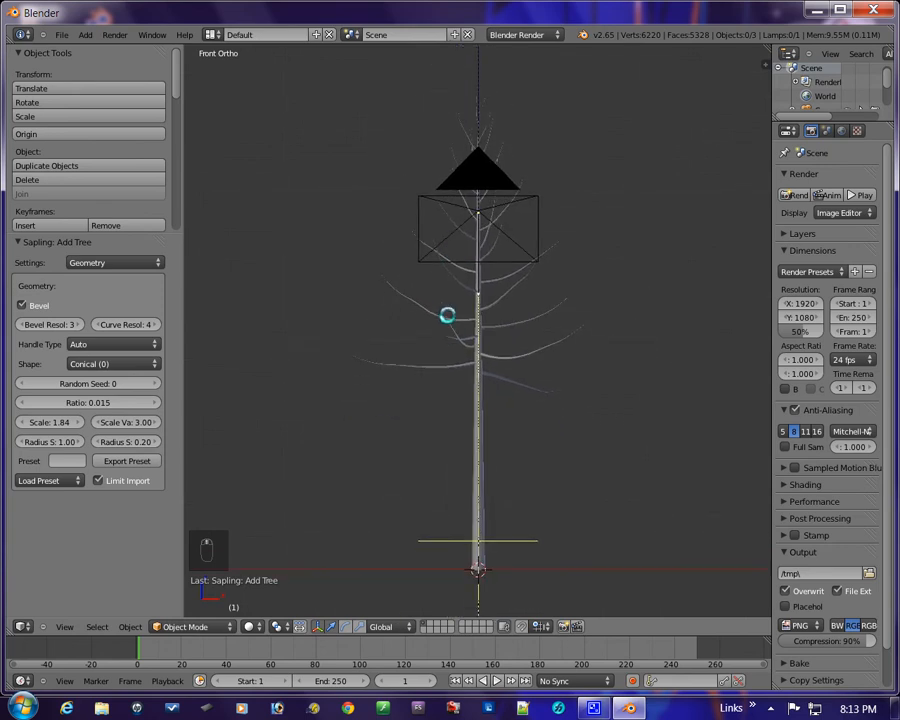
scroll(447, 319, up, 1)
scroll(447, 319, down, 1)
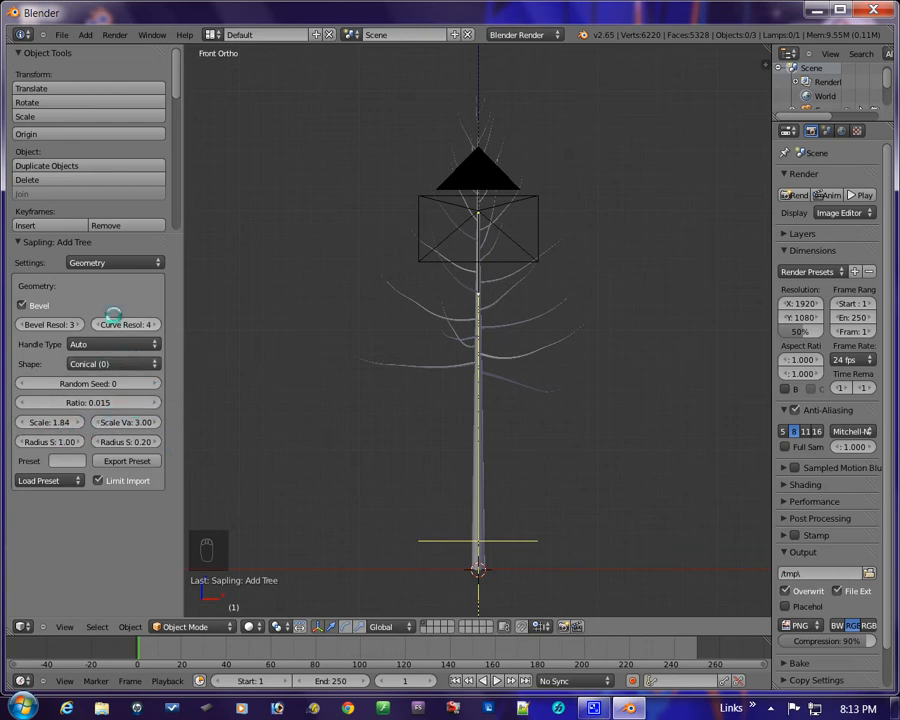
Set the tree's branching levels to 3 in the Branch Splitting settings.
click(153, 266)
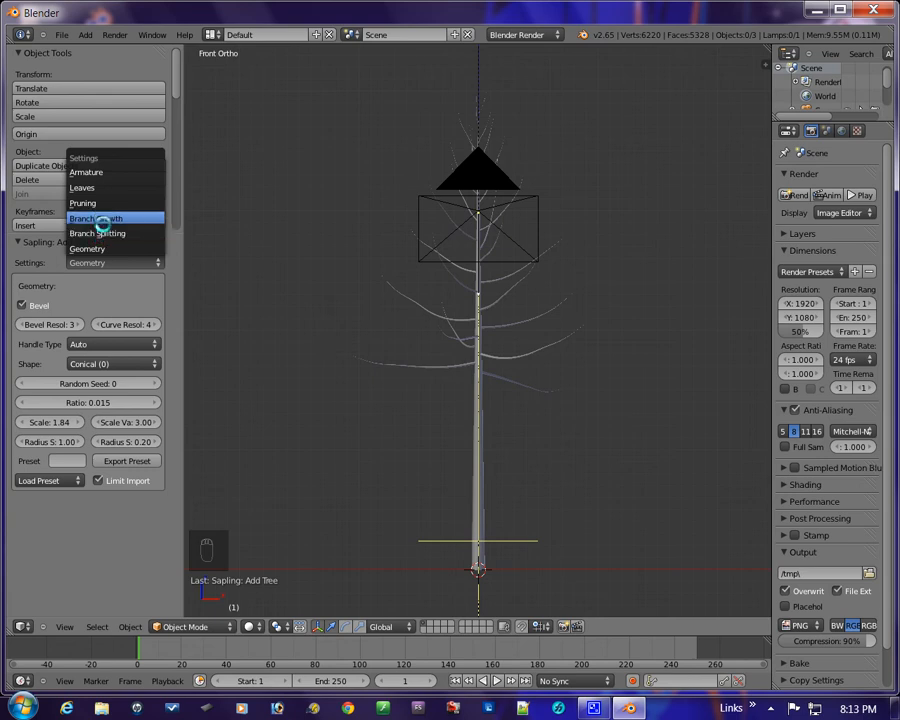
click(97, 233)
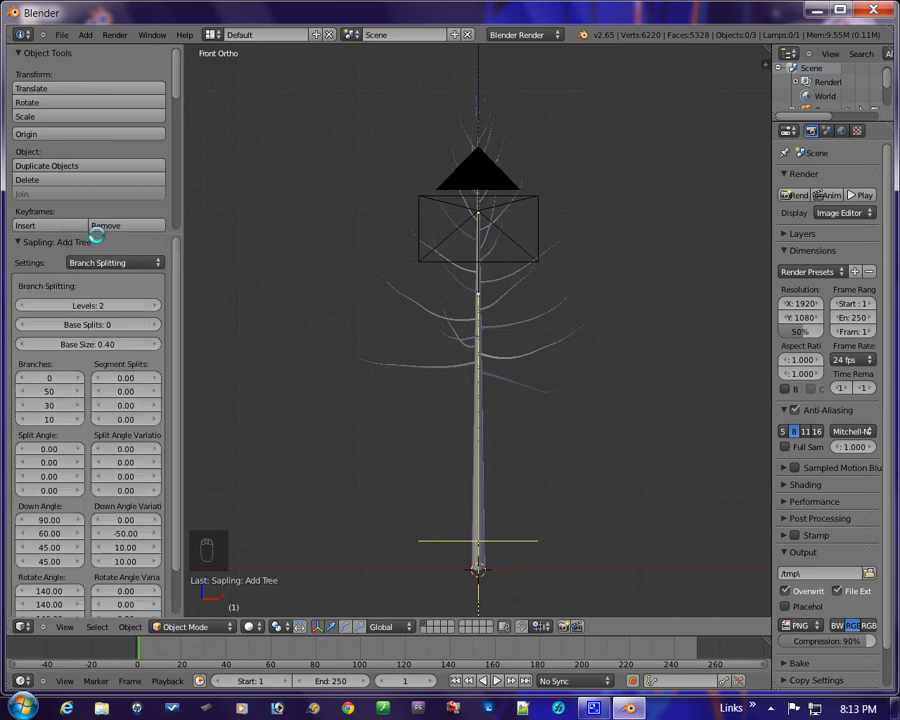
click(155, 305)
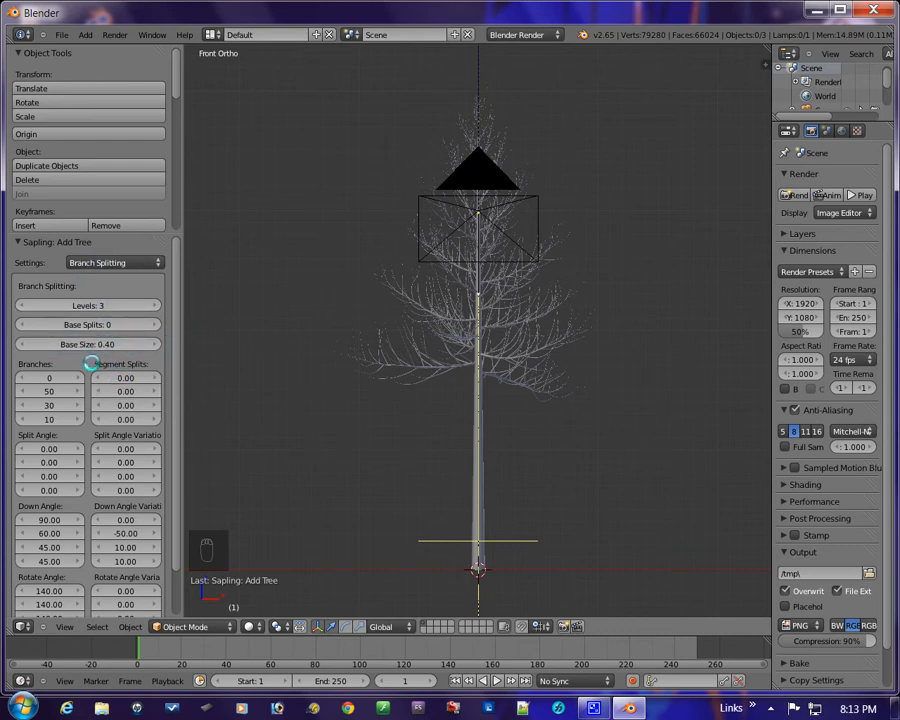
Reduce the tree's base size to 0.07 so the branches start near the ground.
click(24, 345)
click(23, 345)
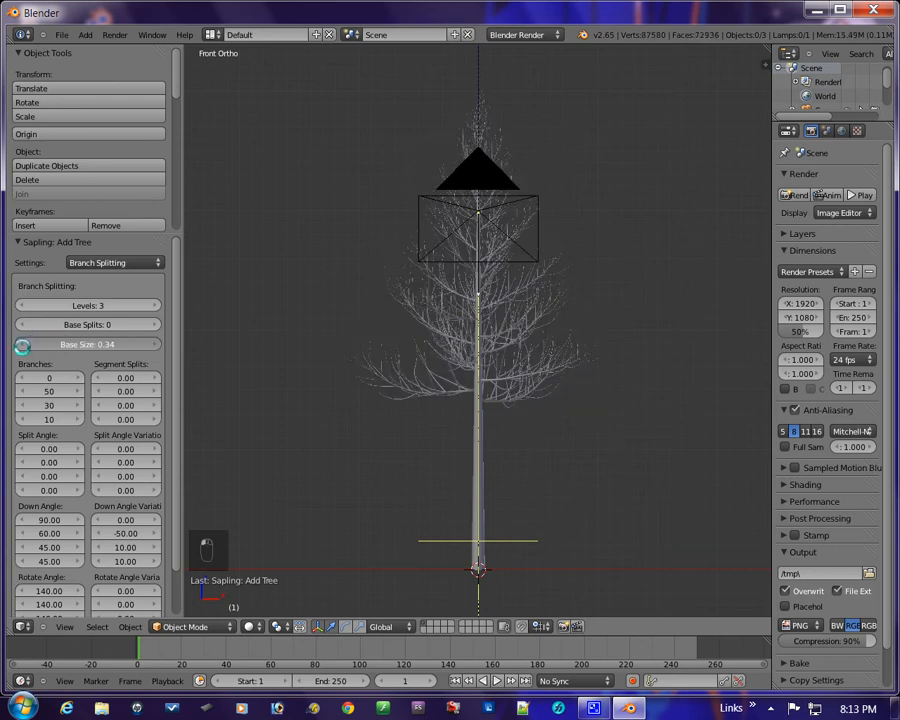
click(22, 346)
click(22, 346)
click(22, 346)
click(21, 346)
click(20, 347)
click(20, 348)
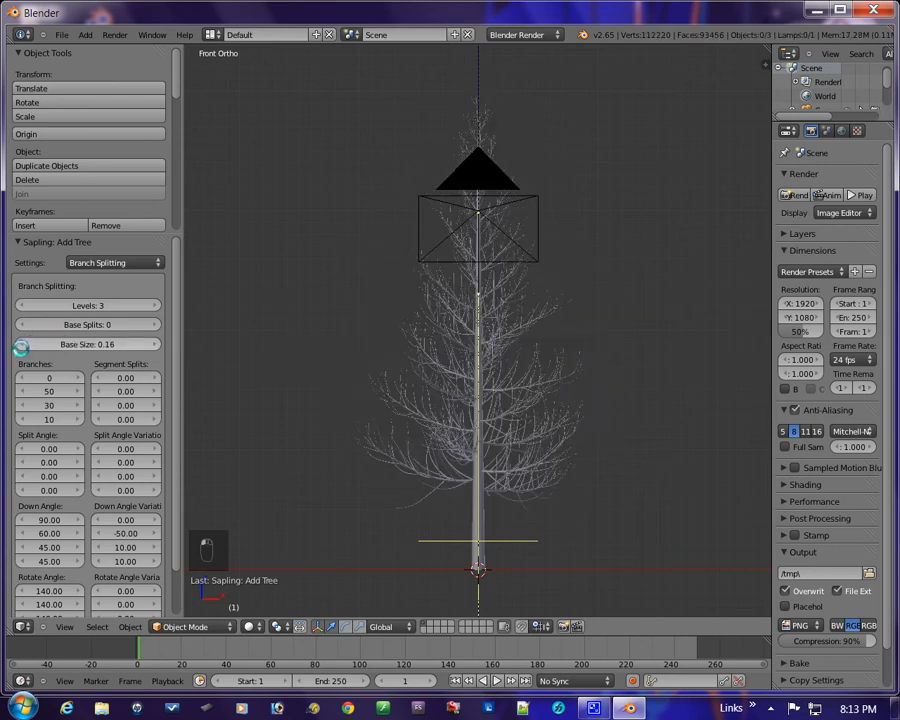
click(20, 346)
click(20, 346)
click(20, 346)
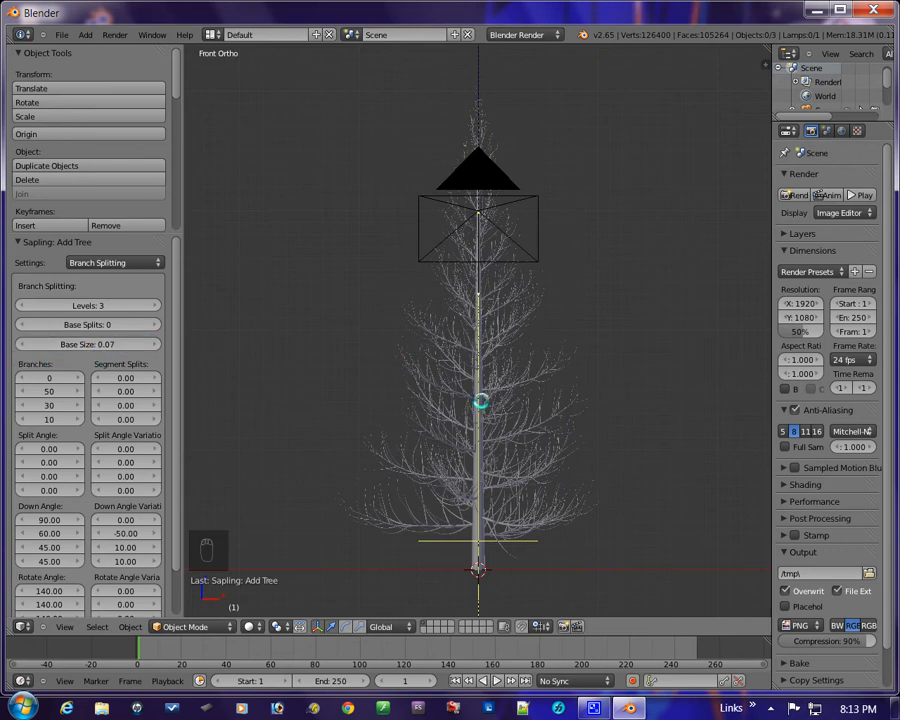
Switch the Sapling tree's options to the Leaves settings.
shift+middle_drag(519, 562, 515, 475)
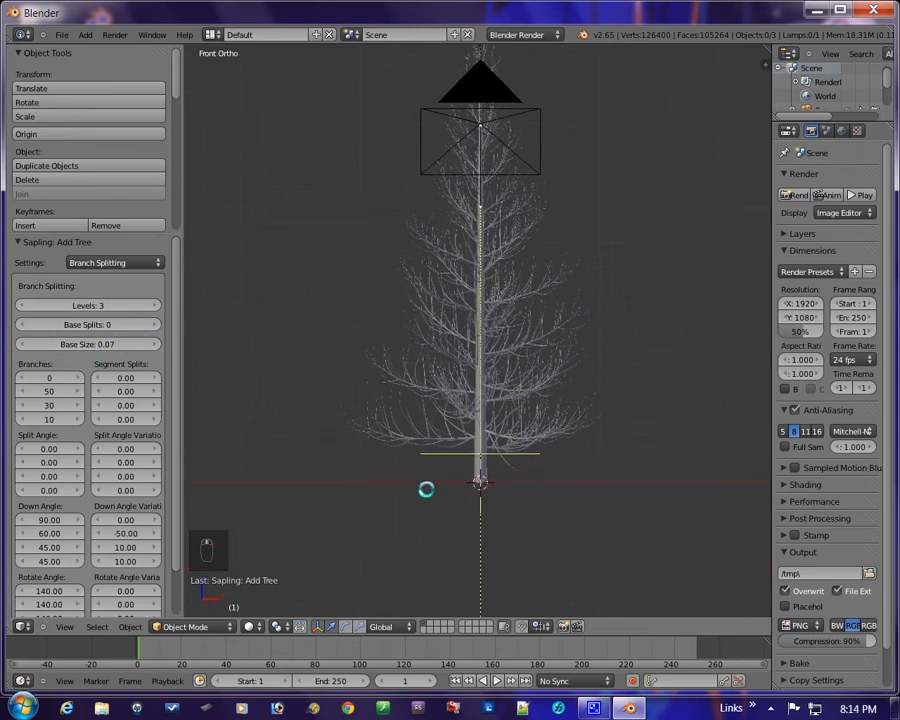
scroll(440, 492, down, 1)
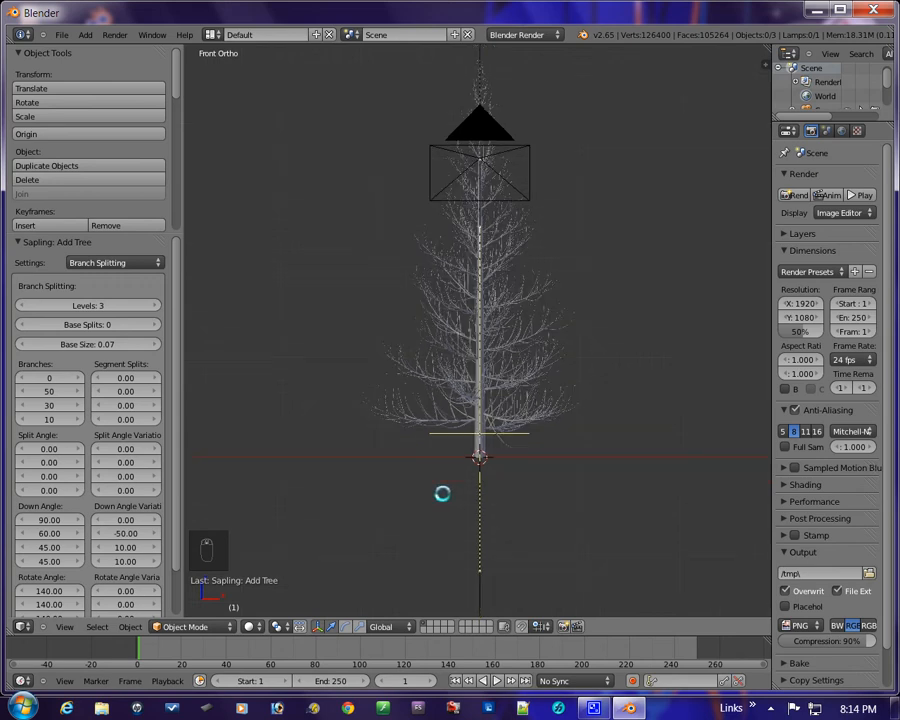
shift+middle_drag(440, 492, 440, 541)
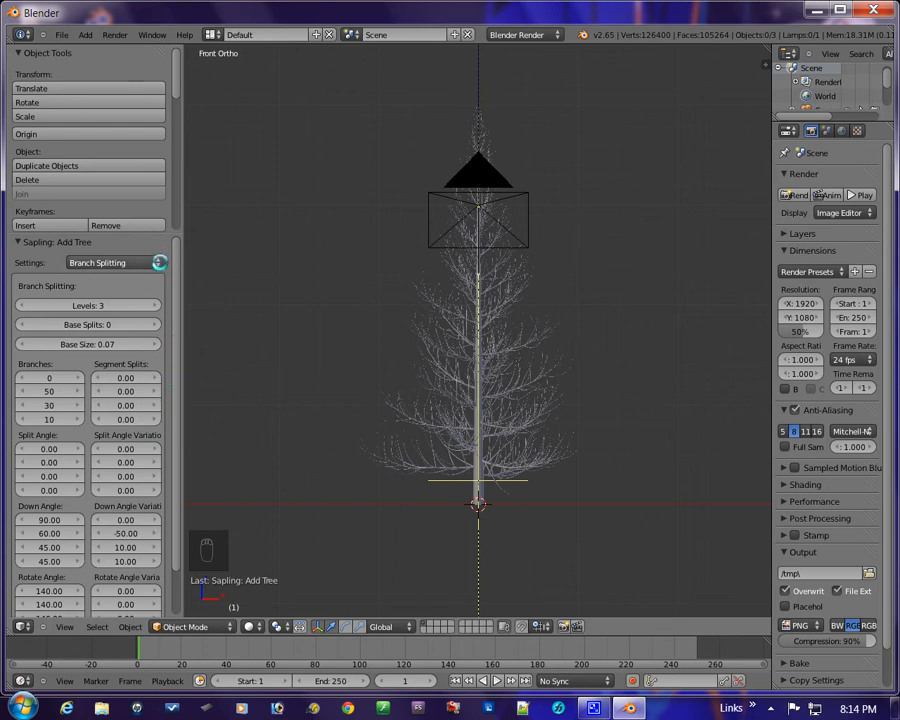
click(159, 262)
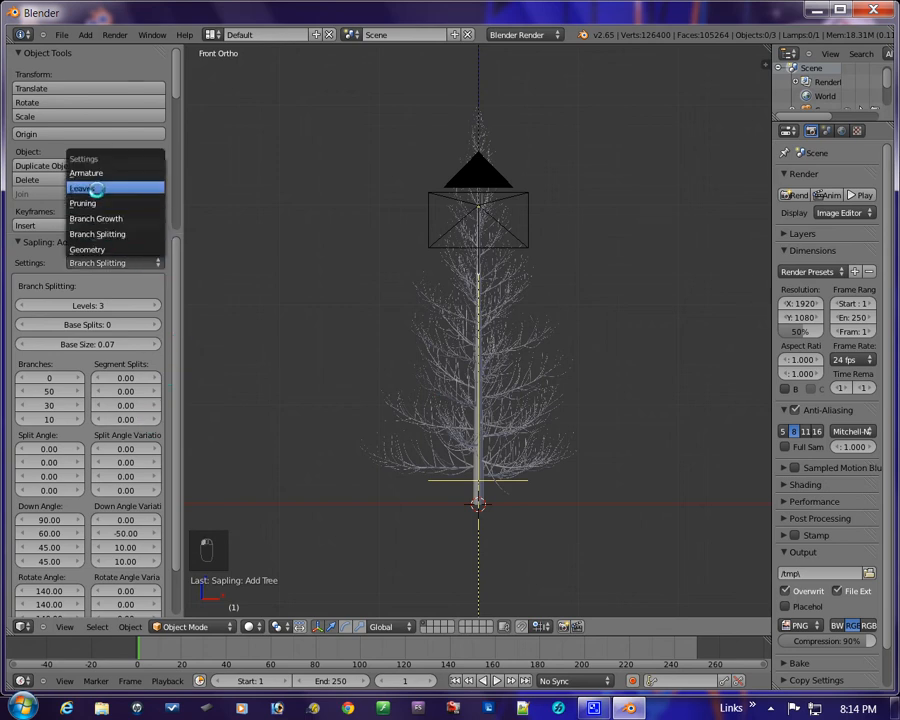
click(96, 188)
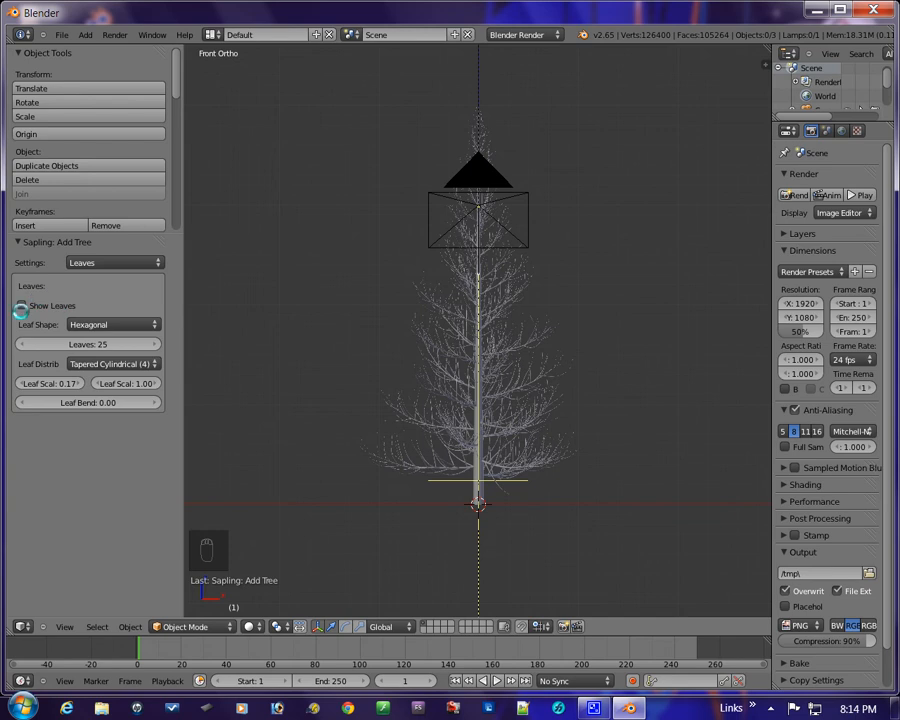
click(151, 262)
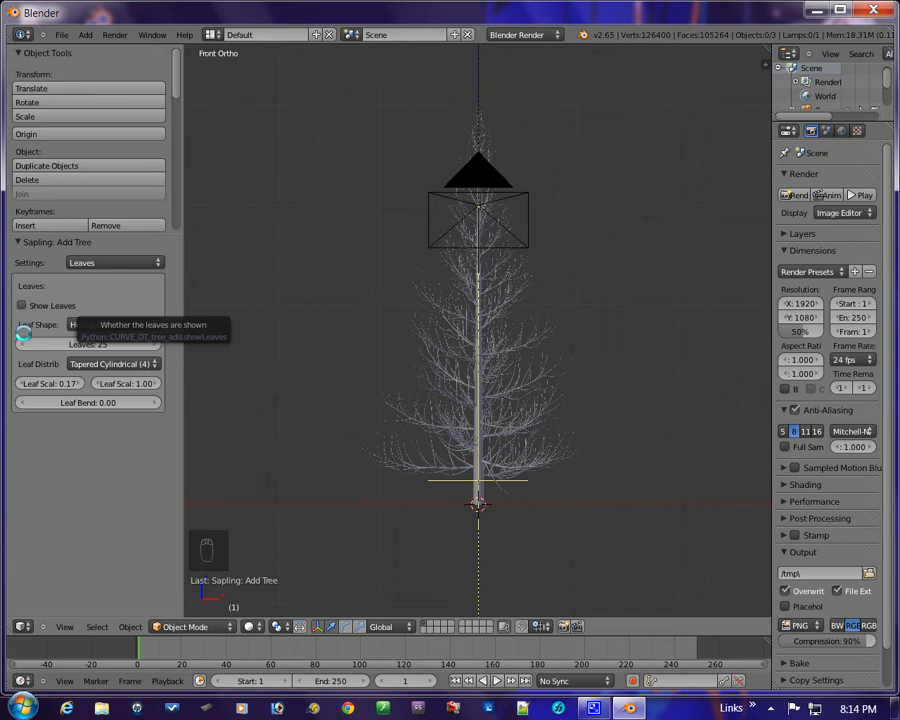
Turn on the tree's leaves and adjust them to a leaf bend of 0.03 and a Leaf Scale X of 0.85.
click(22, 305)
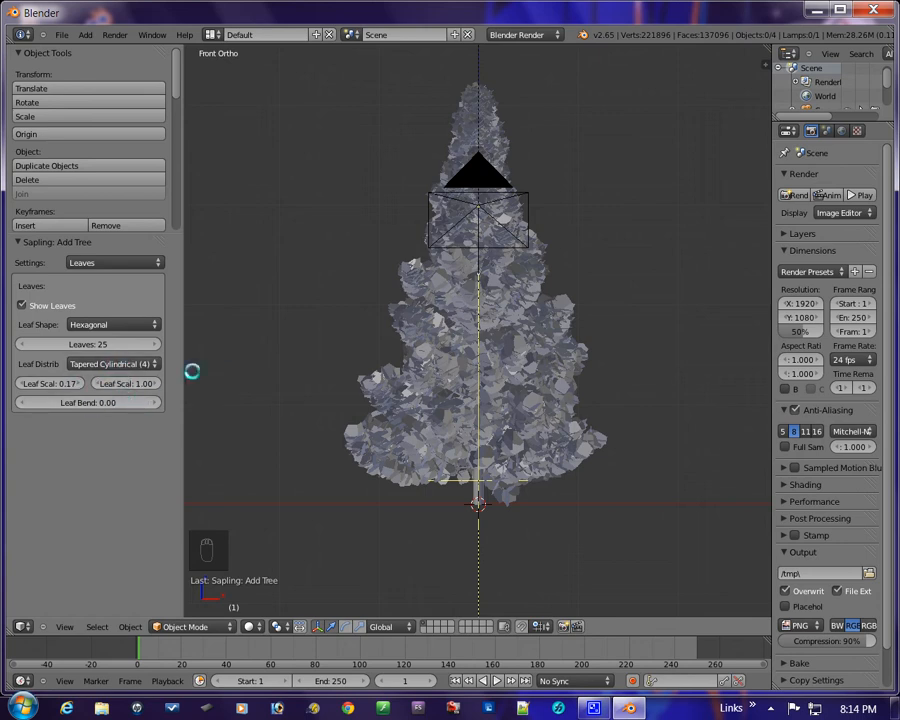
drag(185, 369, 258, 367)
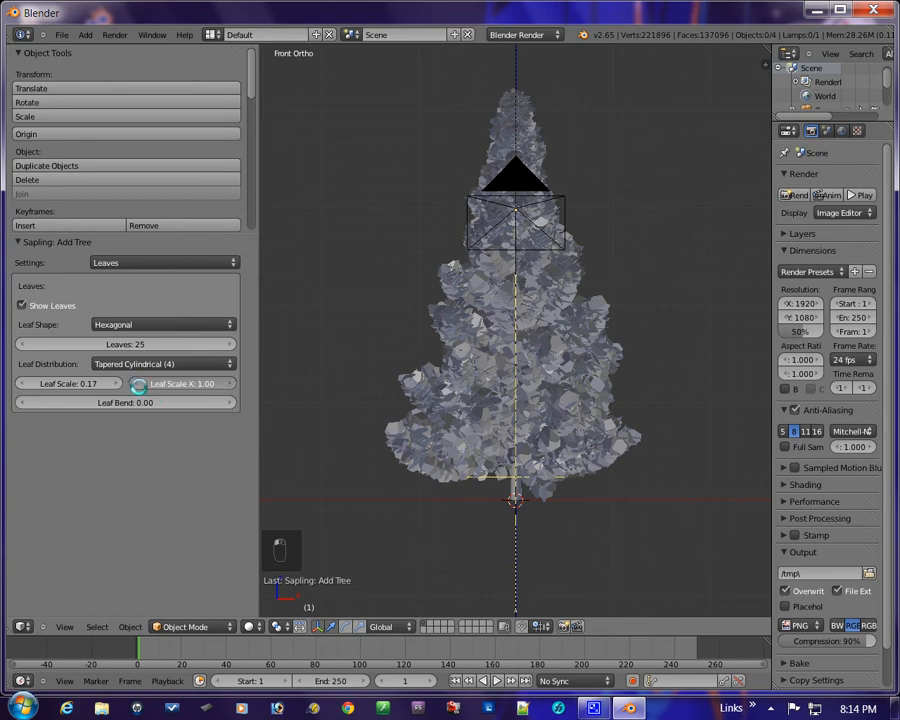
click(138, 385)
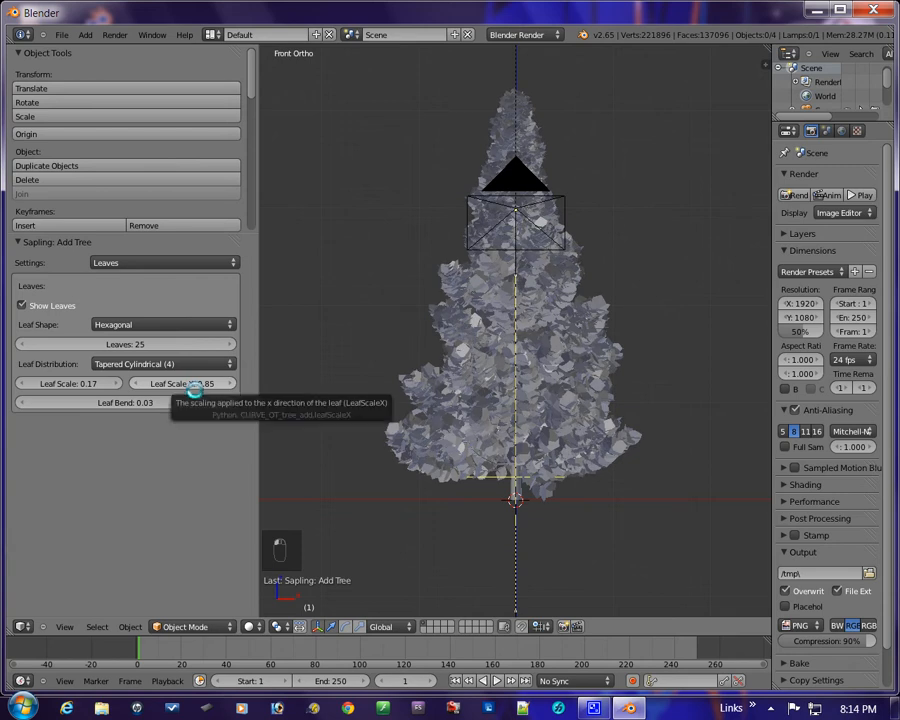
Try a Leaf Scale X of 0.02 and select the leaves to examine how they fill the branches.
click(198, 385)
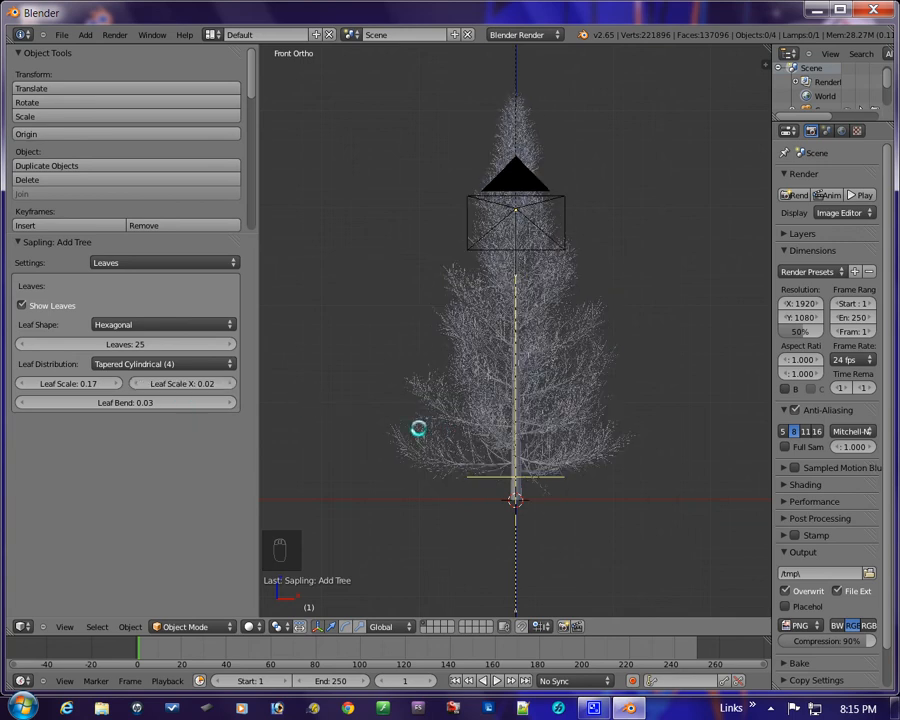
scroll(412, 427, up, 8)
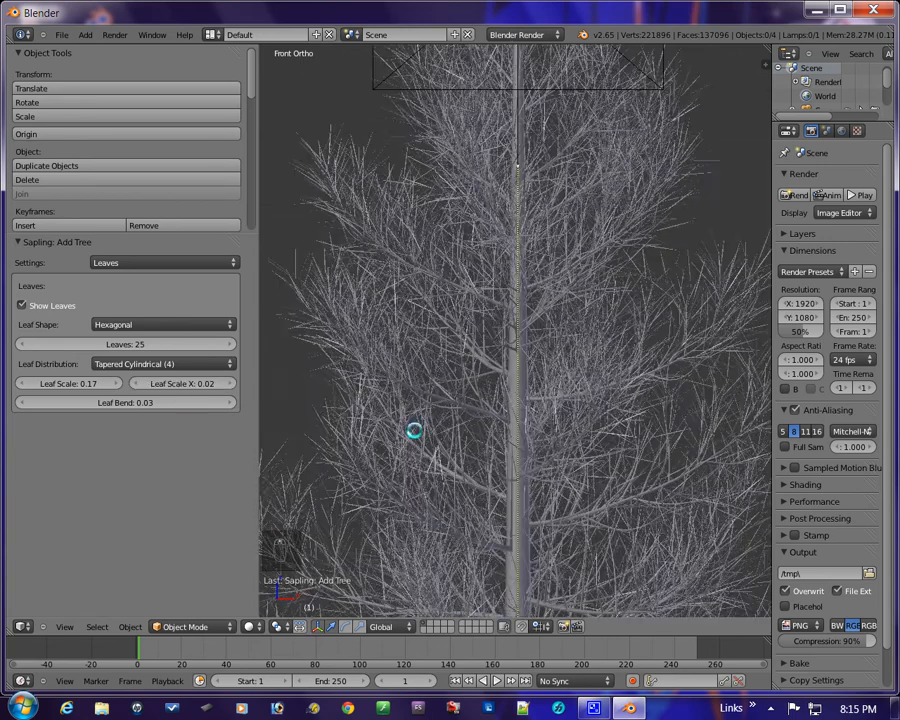
scroll(413, 428, down, 6)
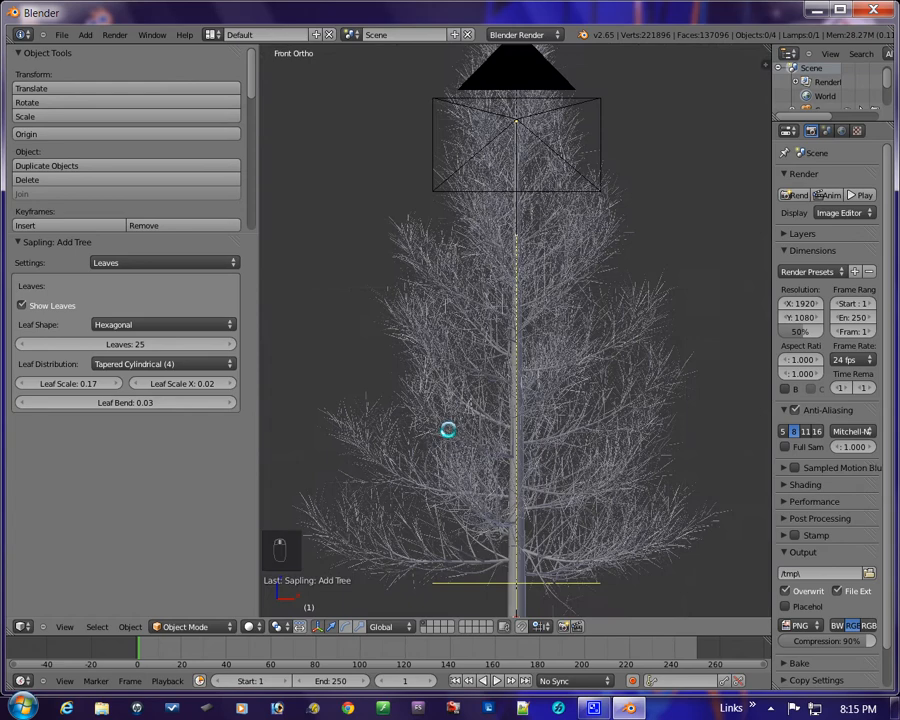
right_click(448, 430)
scroll(448, 430, down, 3)
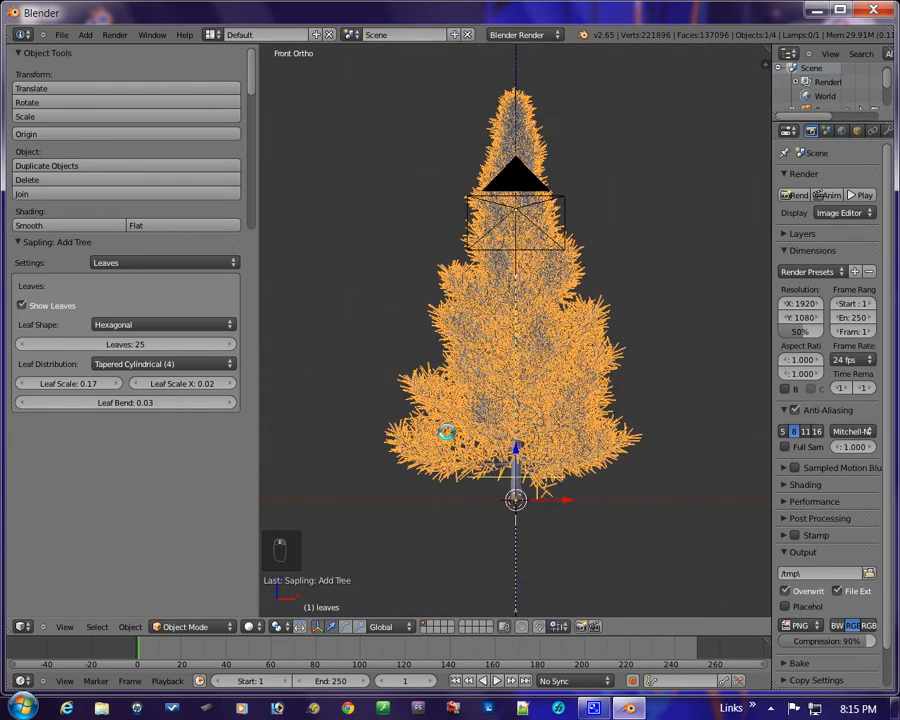
scroll(447, 431, up, 4)
scroll(446, 432, up, 2)
scroll(446, 432, down, 4)
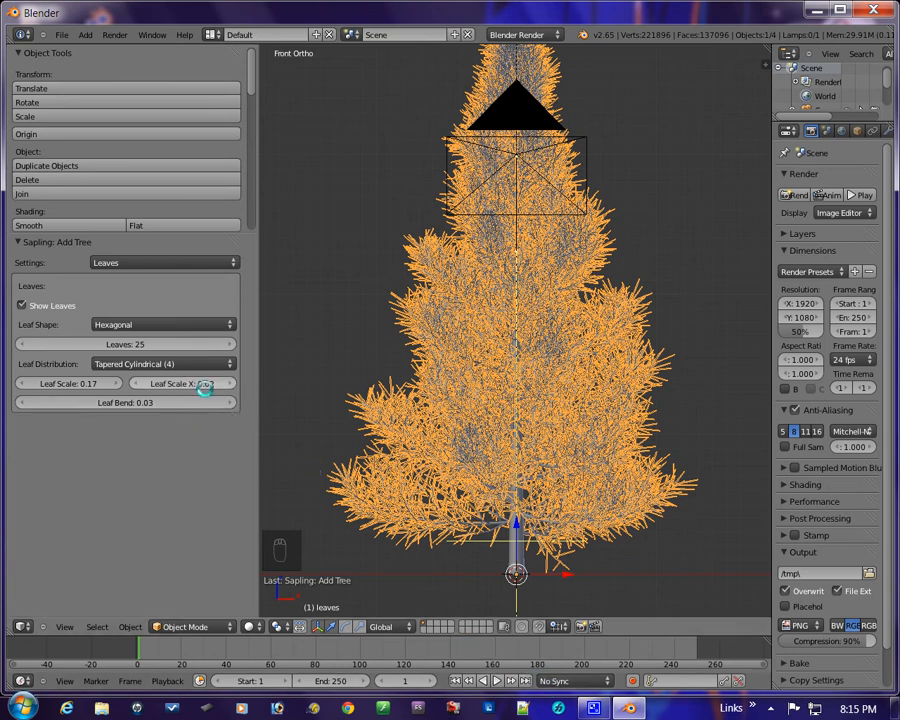
Set the Leaf Scale X to 0.015 so the leaves become thin needles.
click(203, 385)
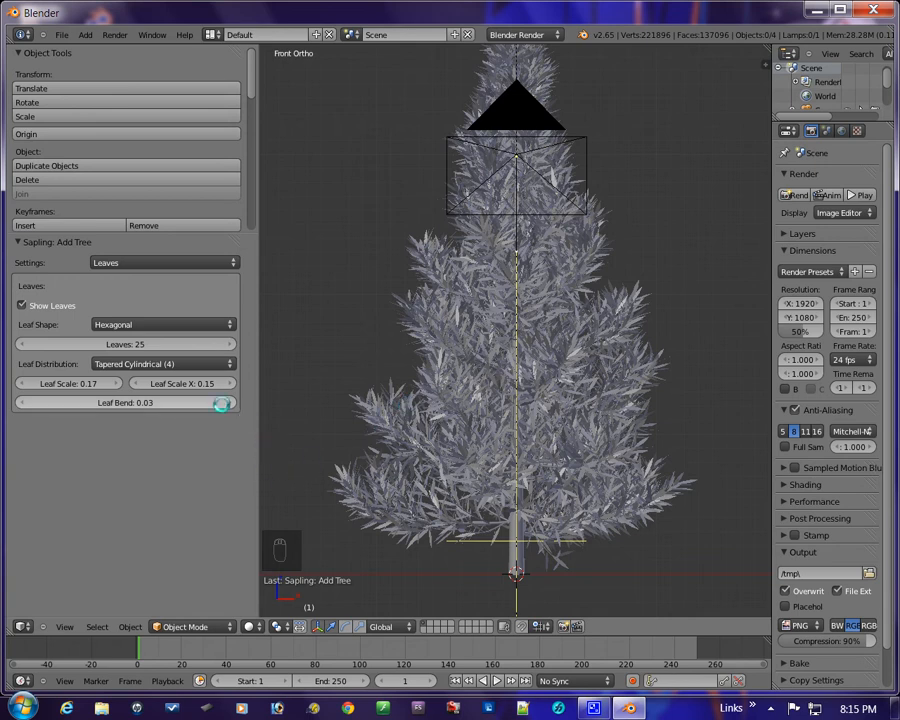
click(203, 384)
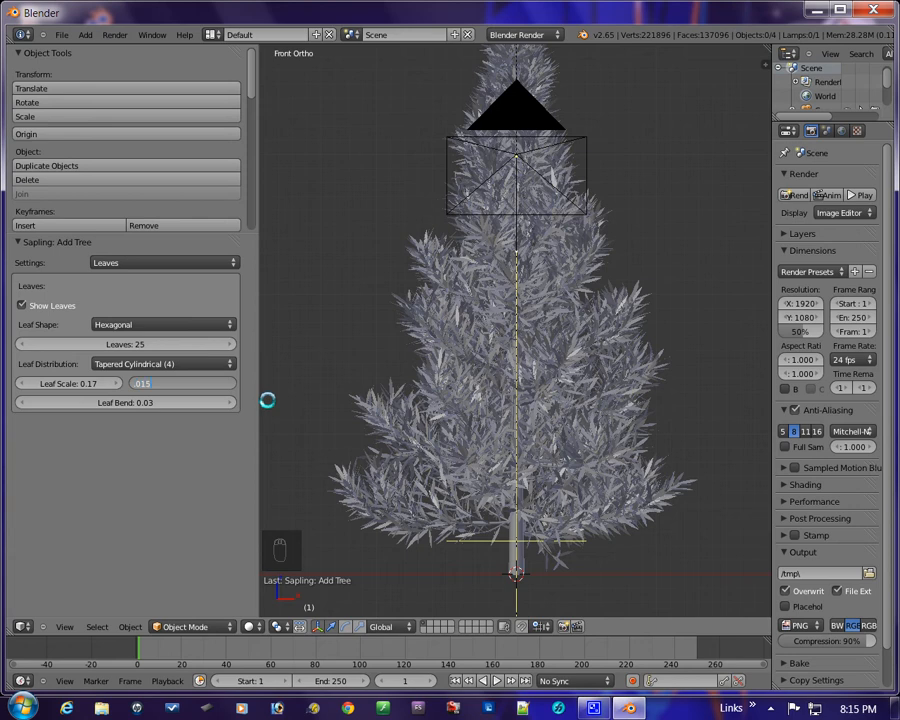
key(Return)
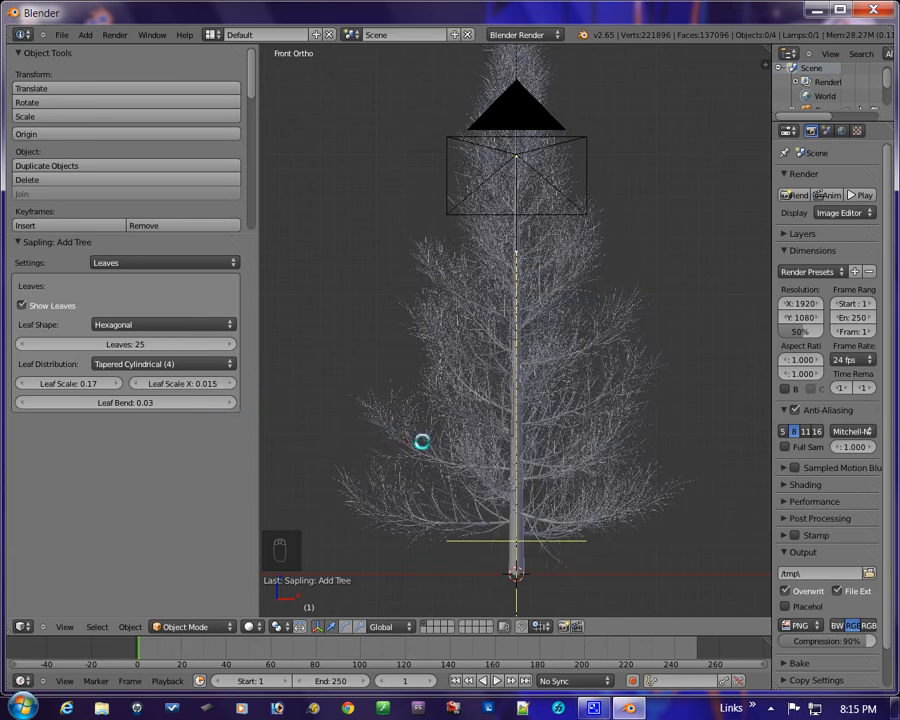
scroll(422, 441, up, 2)
scroll(422, 441, down, 3)
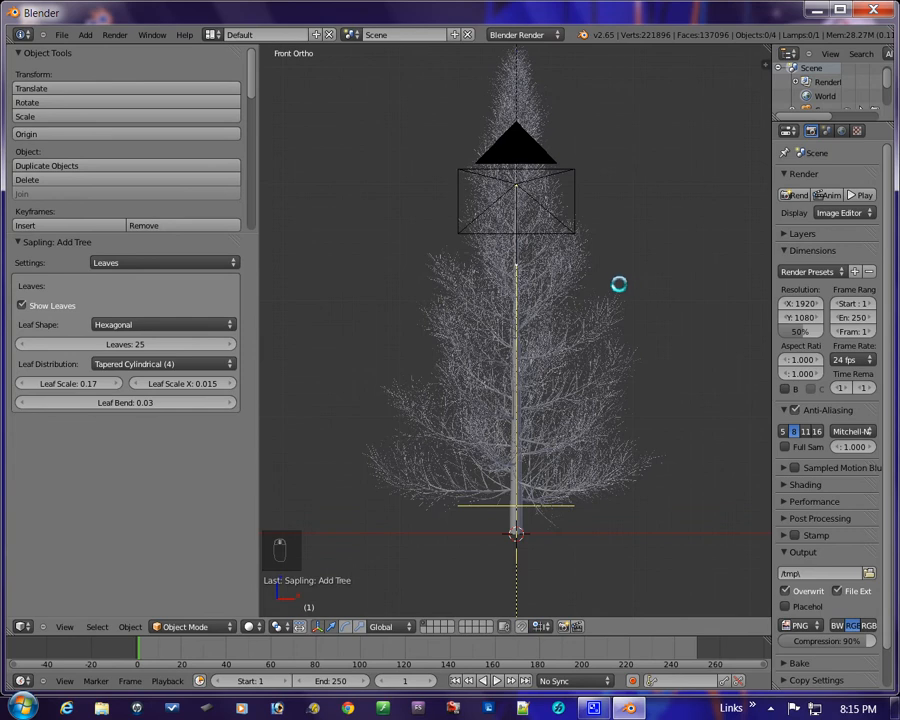
scroll(619, 285, down, 2)
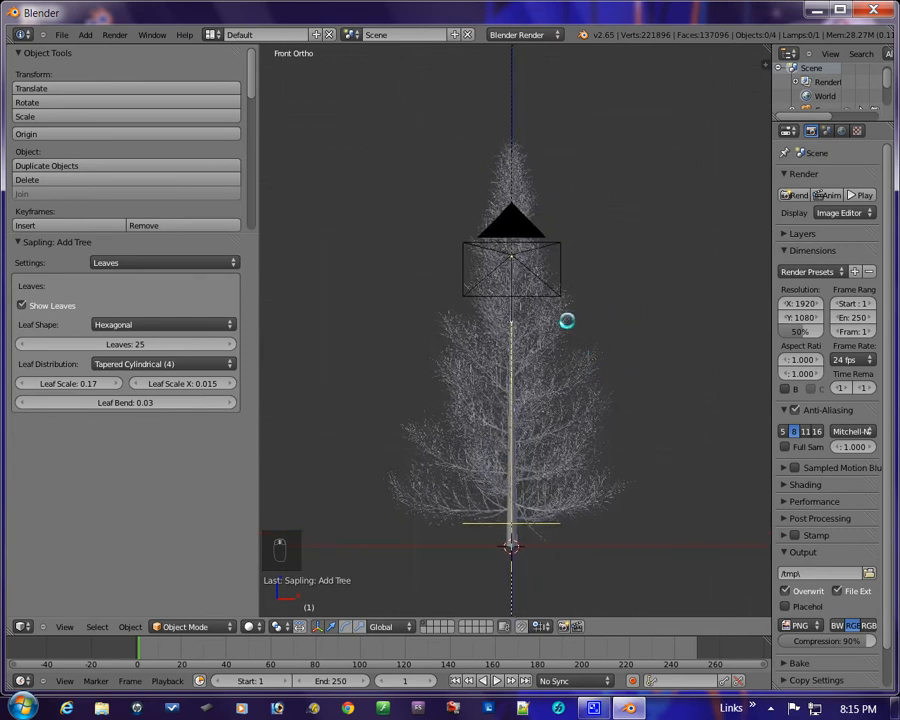
Examine the tree through the camera at several distances, narrowing the tool settings area to give the view more room.
key(KP_0)
scroll(560, 320, up, 3)
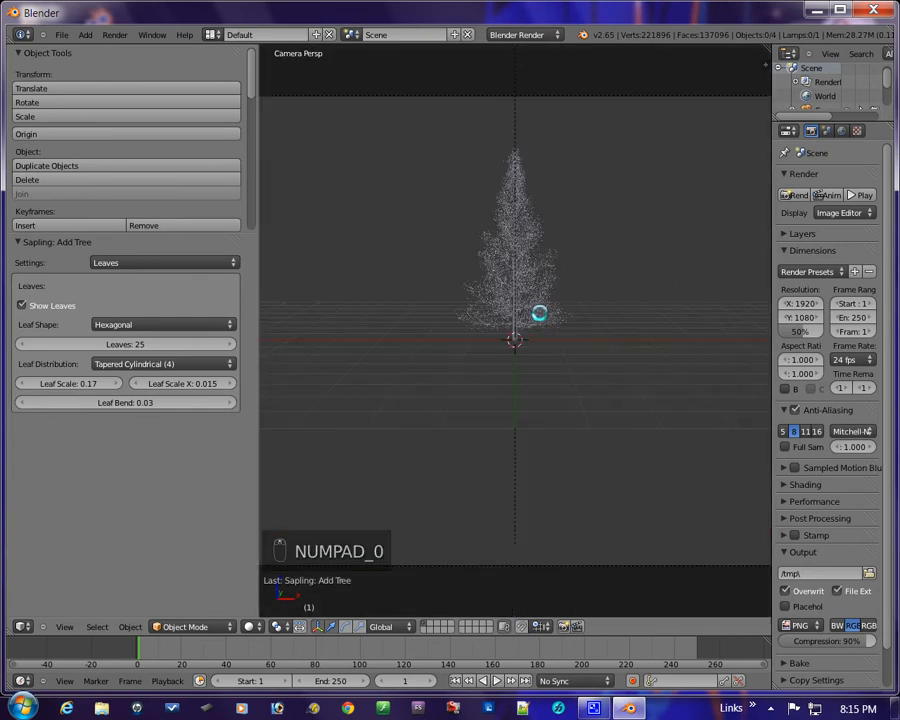
scroll(530, 340, down, 2)
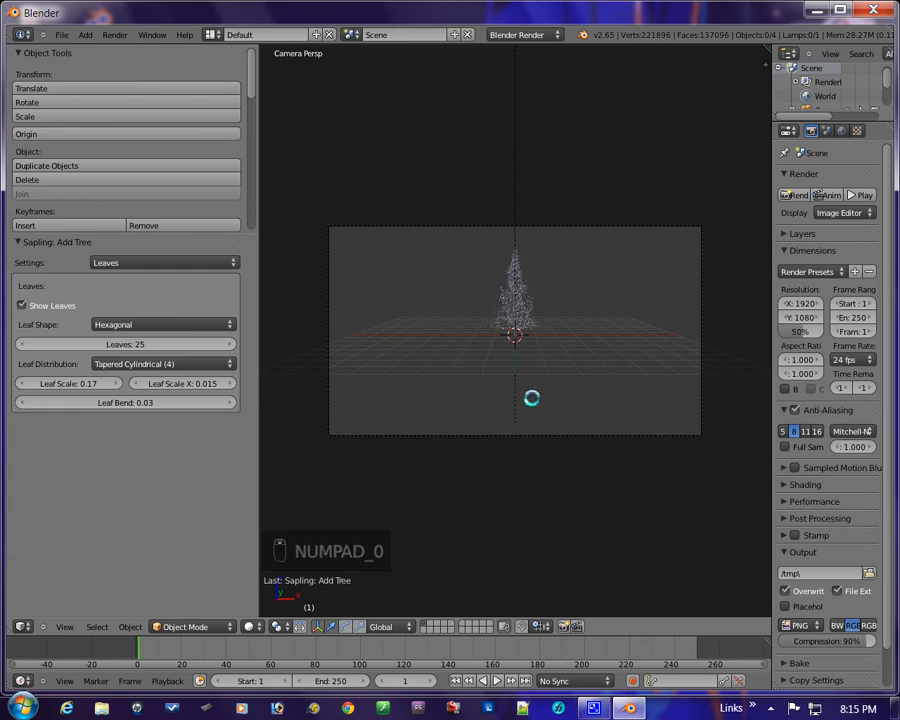
scroll(540, 343, up, 1)
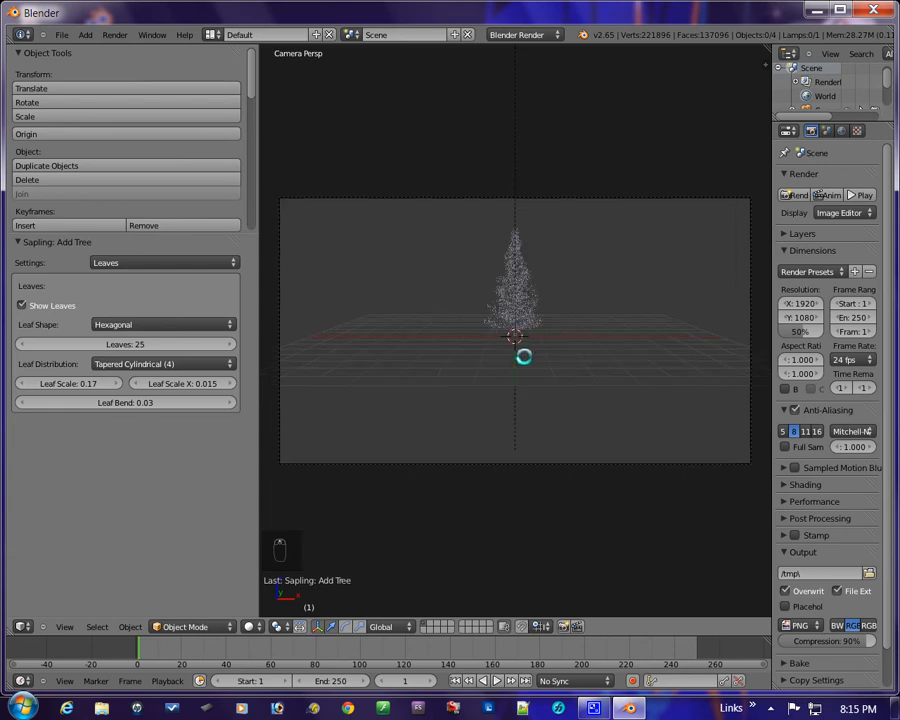
scroll(515, 340, up, 6)
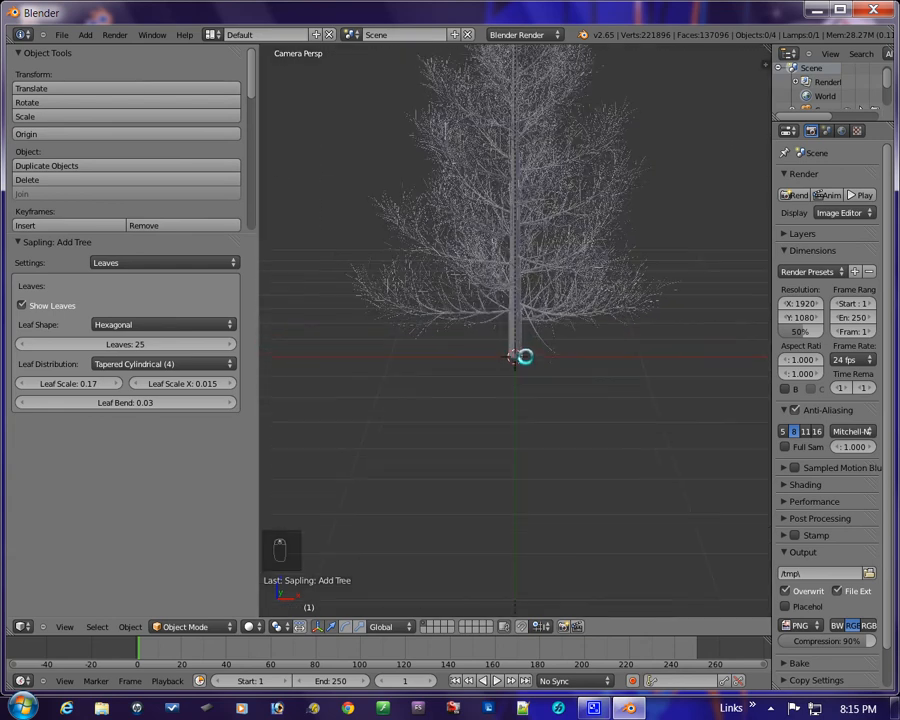
scroll(525, 357, up, 2)
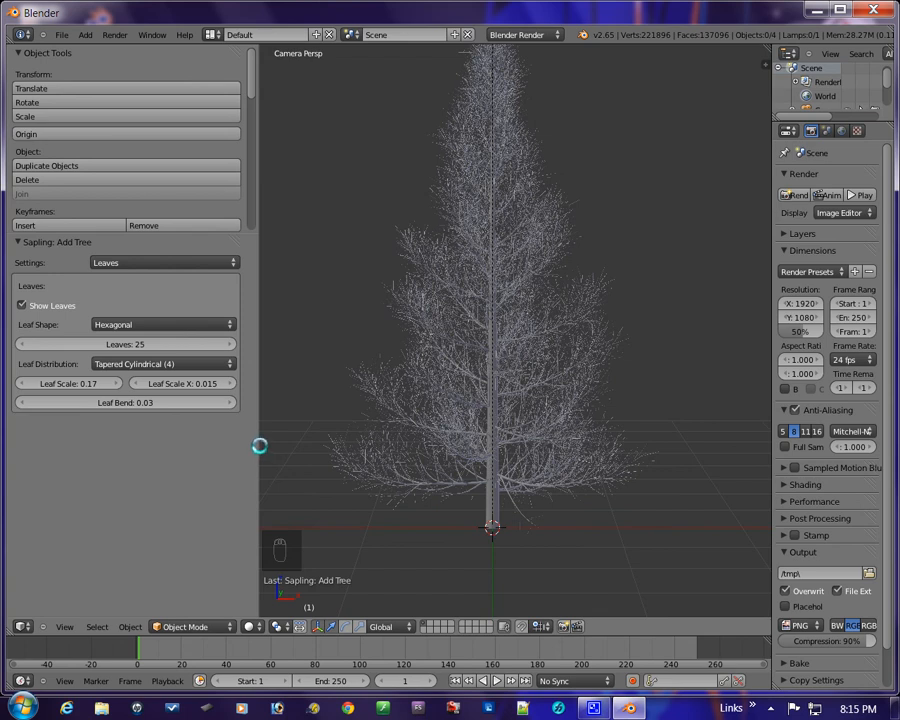
drag(259, 445, 126, 440)
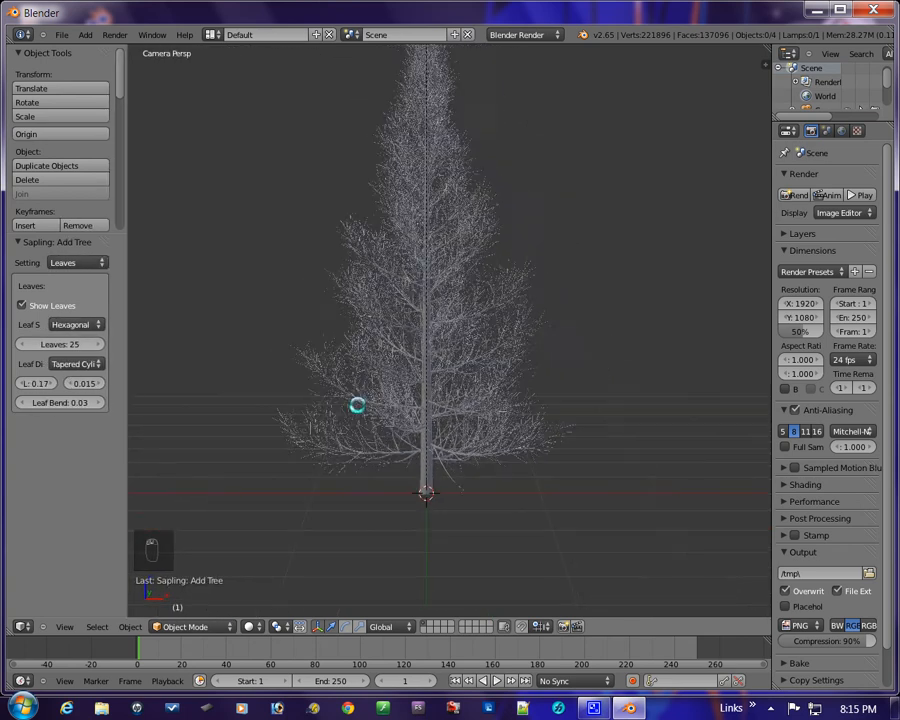
scroll(357, 405, down, 3)
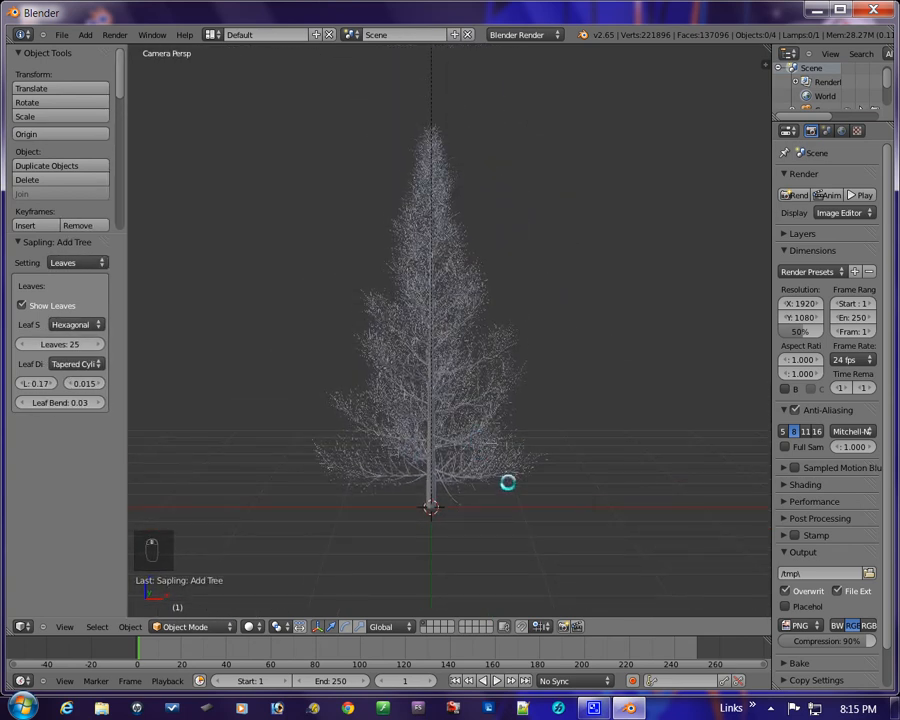
scroll(482, 523, up, 3)
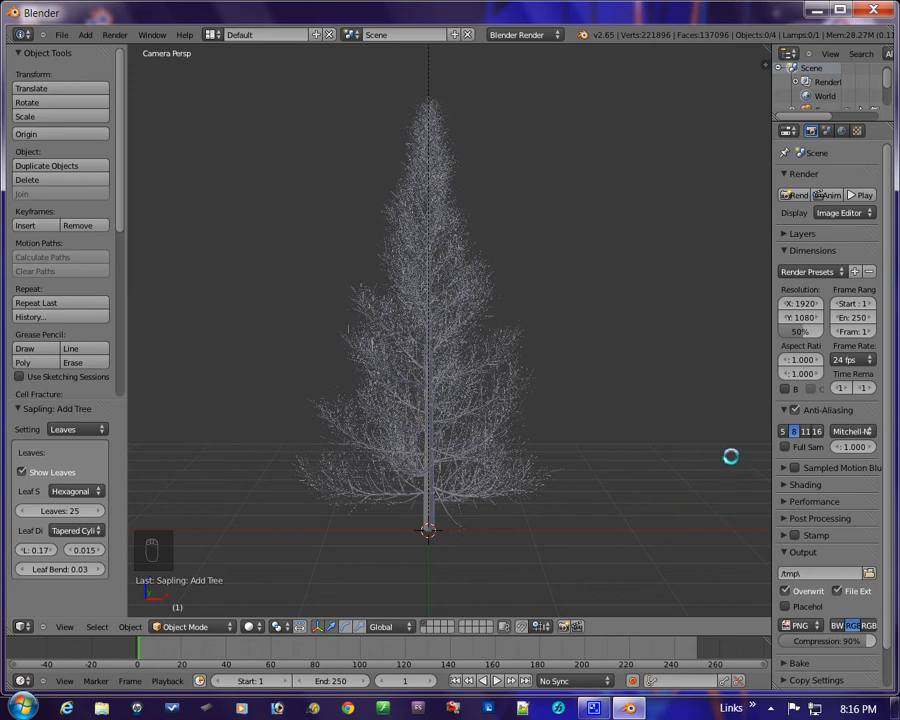
From the front view, enable a blended sky for the world and set its zenith color to blue (R 0.000, G 0.167, B 0.841).
key(KP_1)
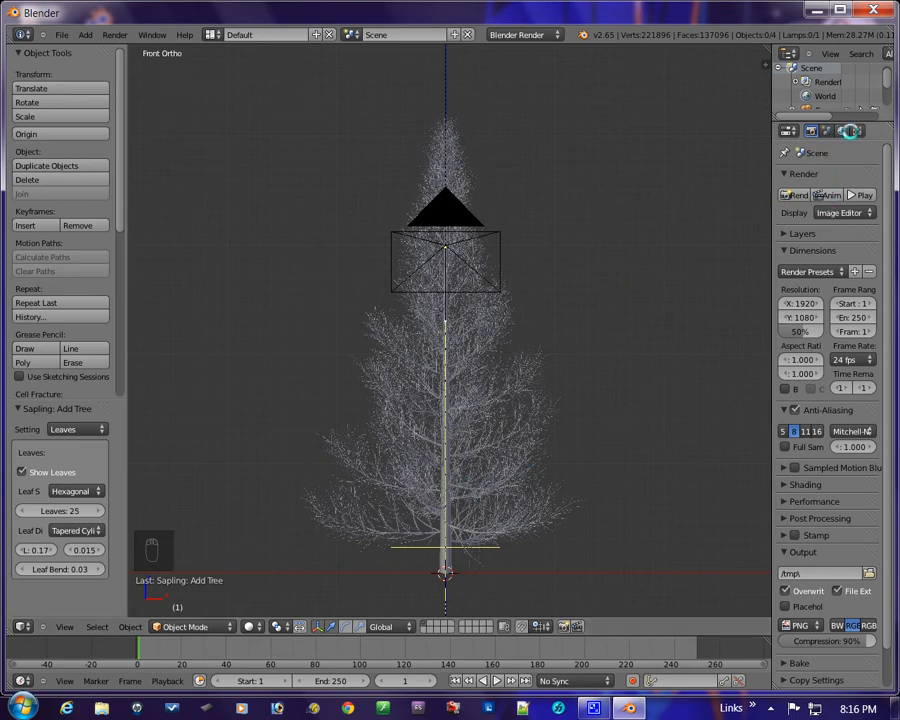
click(845, 132)
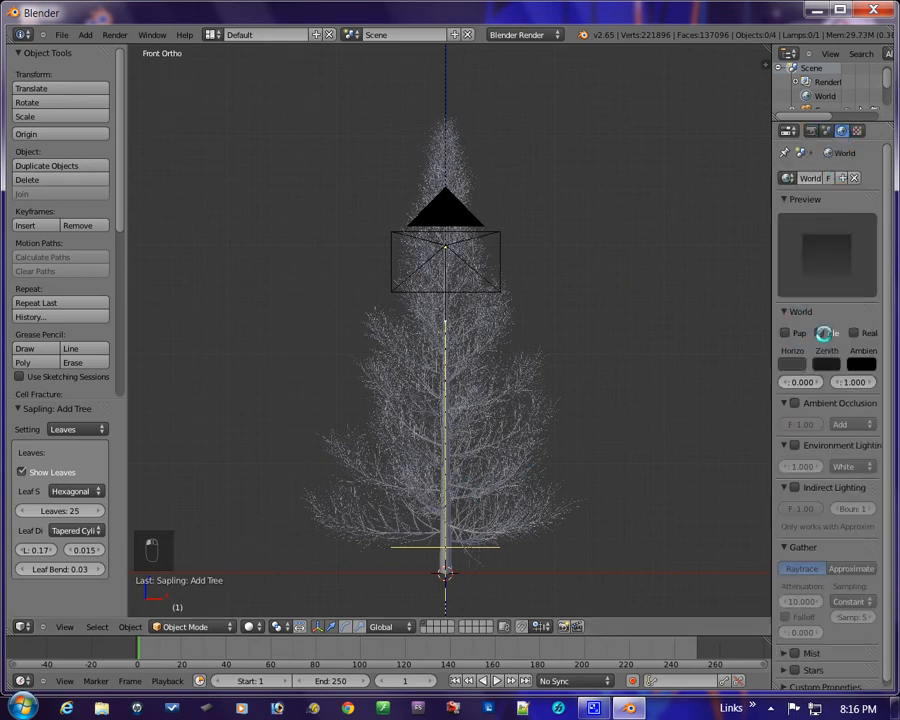
click(824, 360)
drag(833, 270, 830, 181)
click(805, 192)
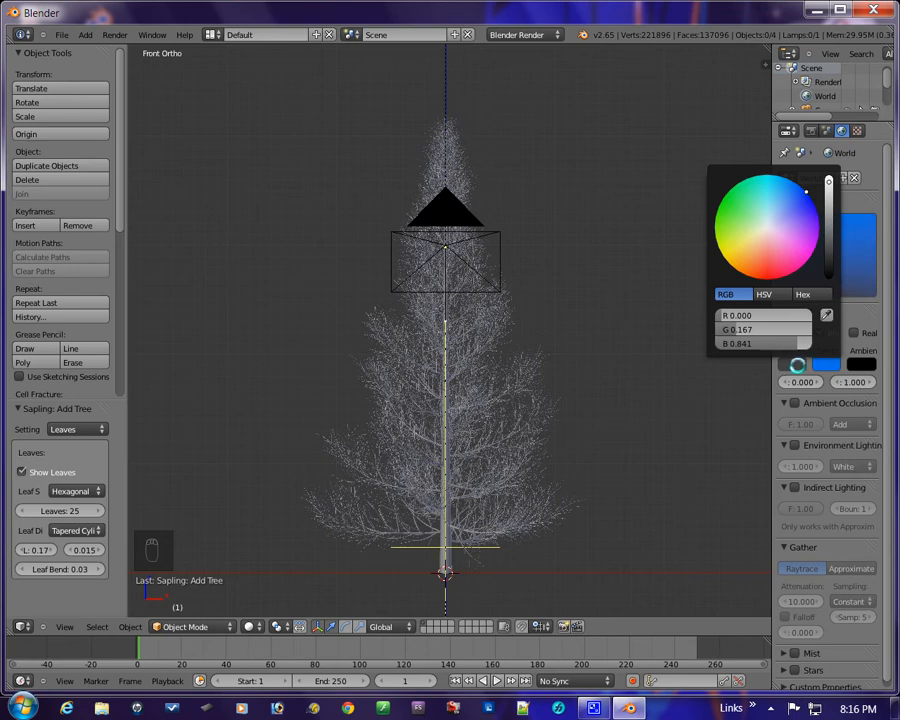
Set the world's horizon color to near white with R, G and B at 0.897.
click(792, 362)
drag(800, 265, 796, 180)
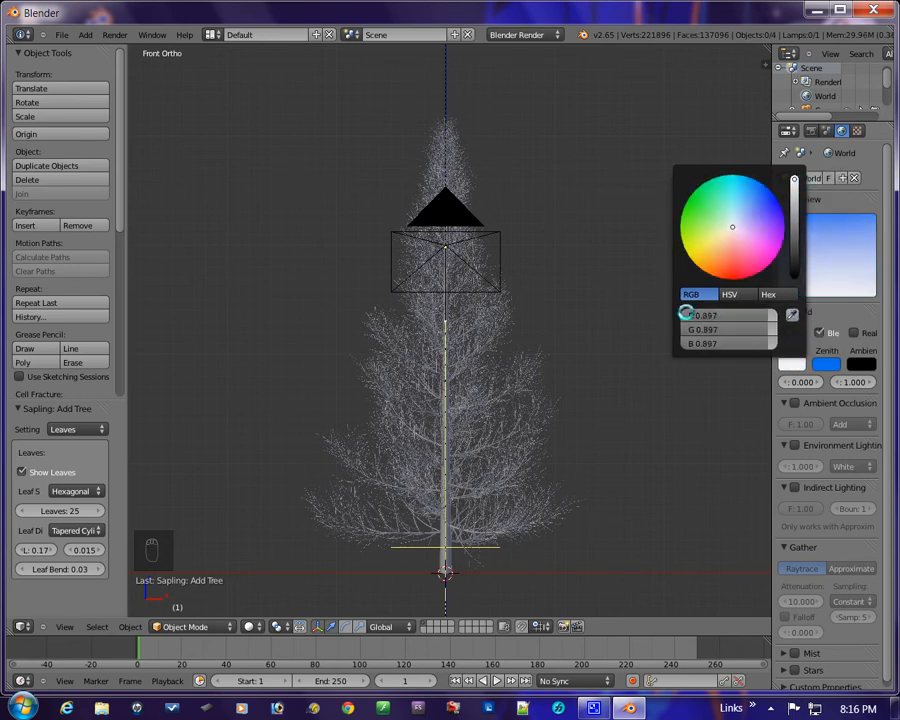
click(659, 410)
Return the 3D cursor to the world origin and add a plane at the base of the tree.
scroll(724, 425, down, 1)
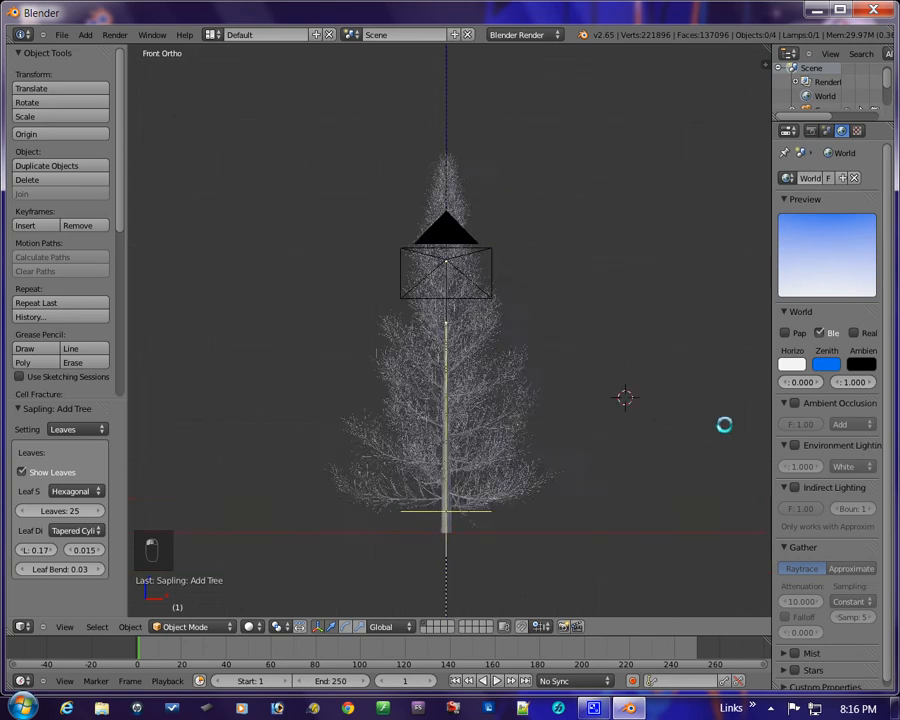
scroll(724, 425, up, 3)
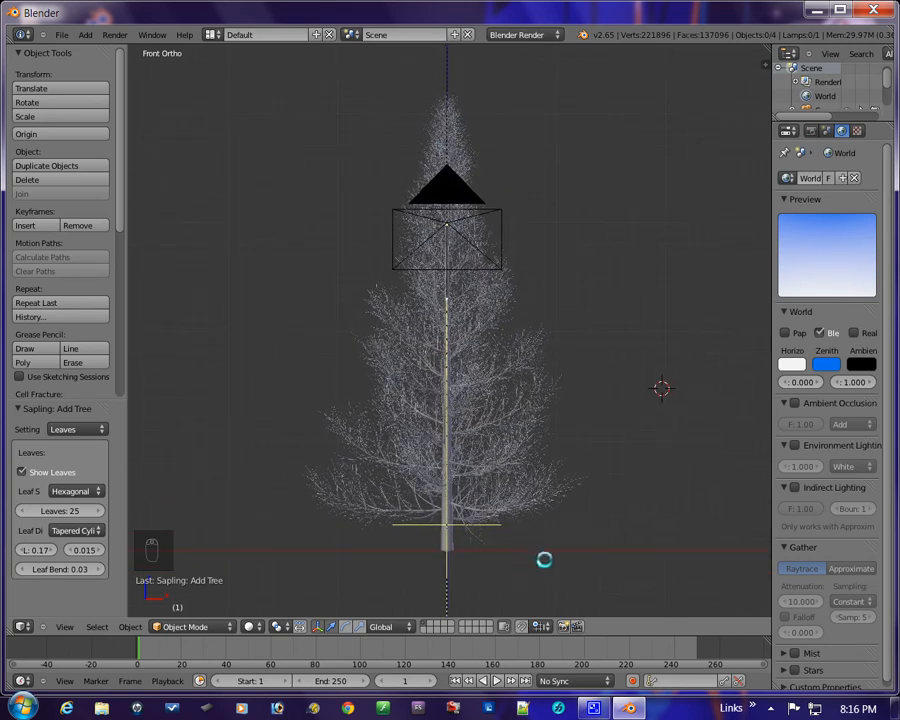
key(shift+c)
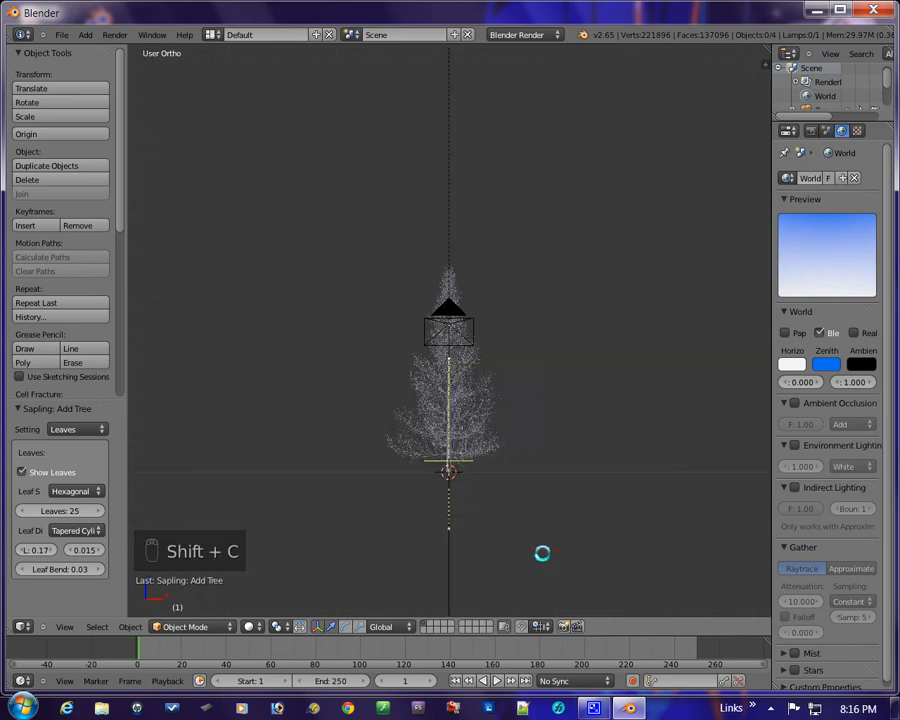
scroll(522, 482, up, 3)
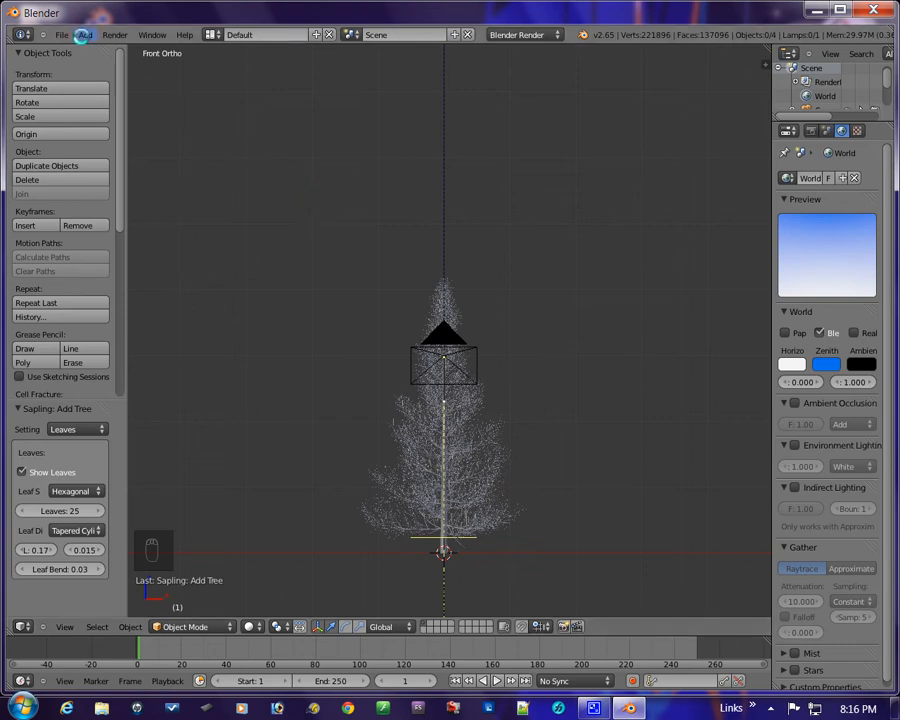
click(85, 34)
mouse_move(100, 49)
click(207, 49)
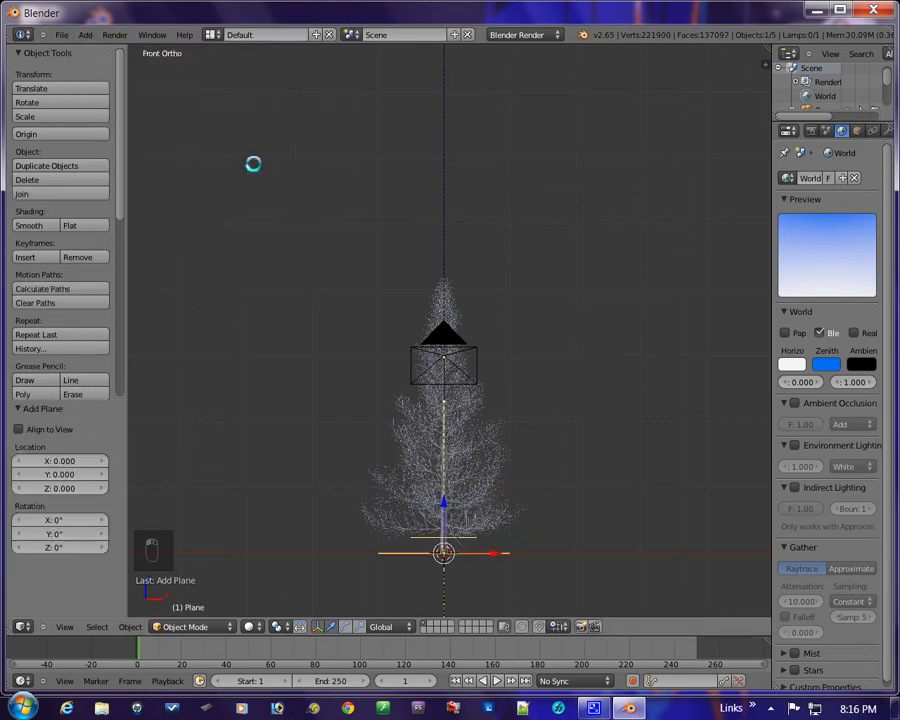
Scale the plane up by about 6.57 to form a wide ground under the tree.
shift+middle_drag(442, 370, 402, 272)
scroll(405, 300, down, 2)
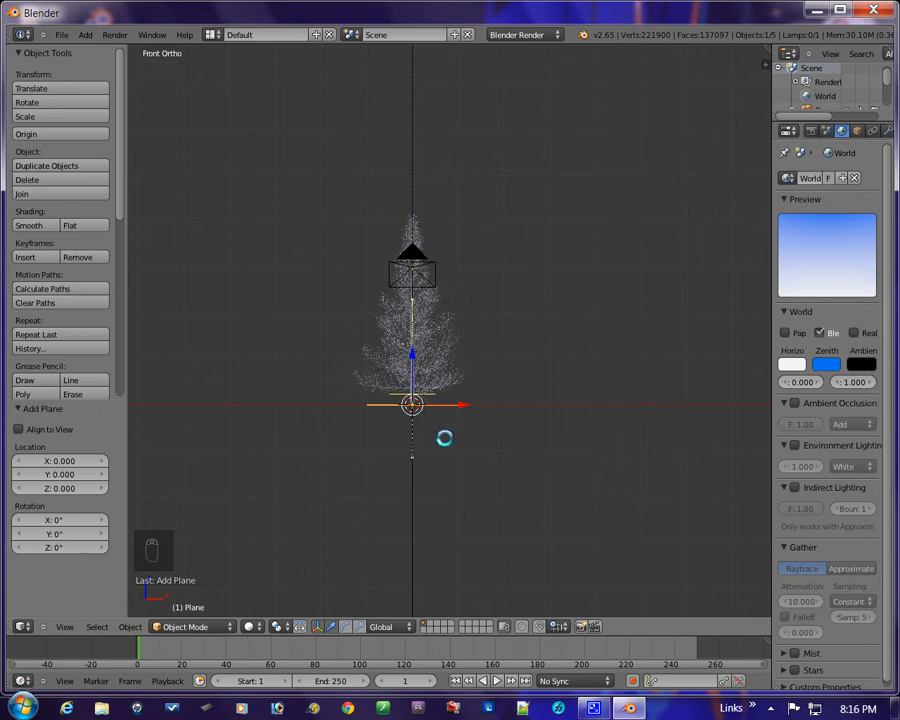
key(s)
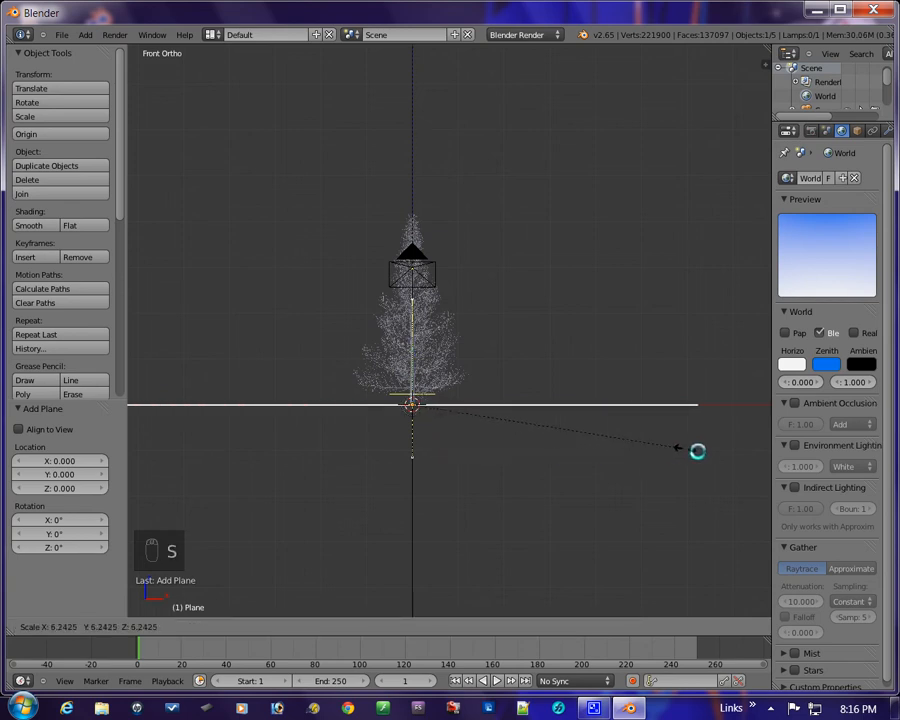
click(690, 451)
scroll(675, 451, down, 3)
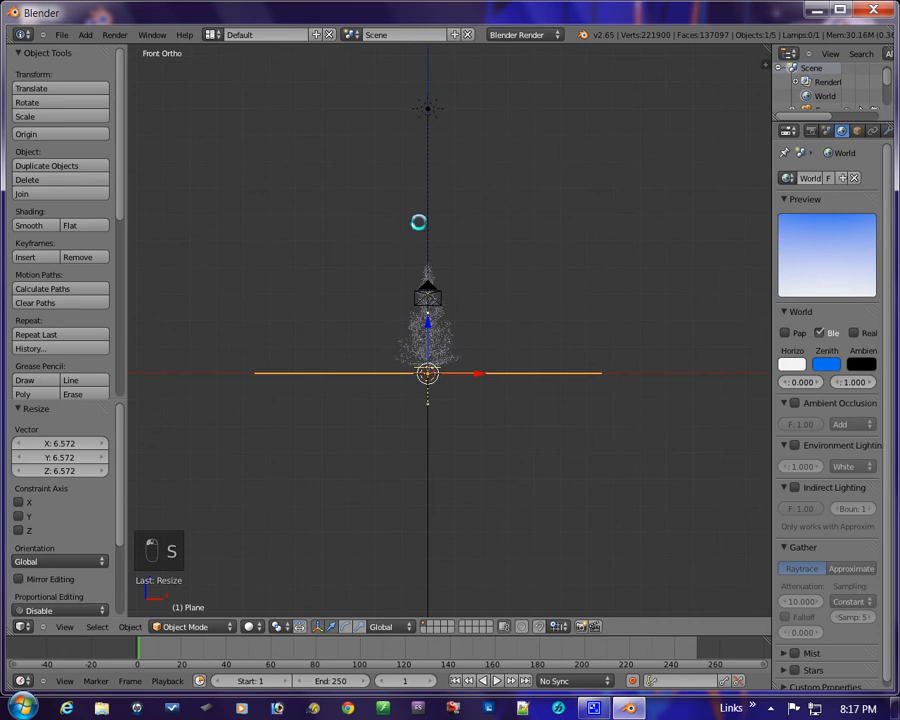
scroll(458, 445, up, 2)
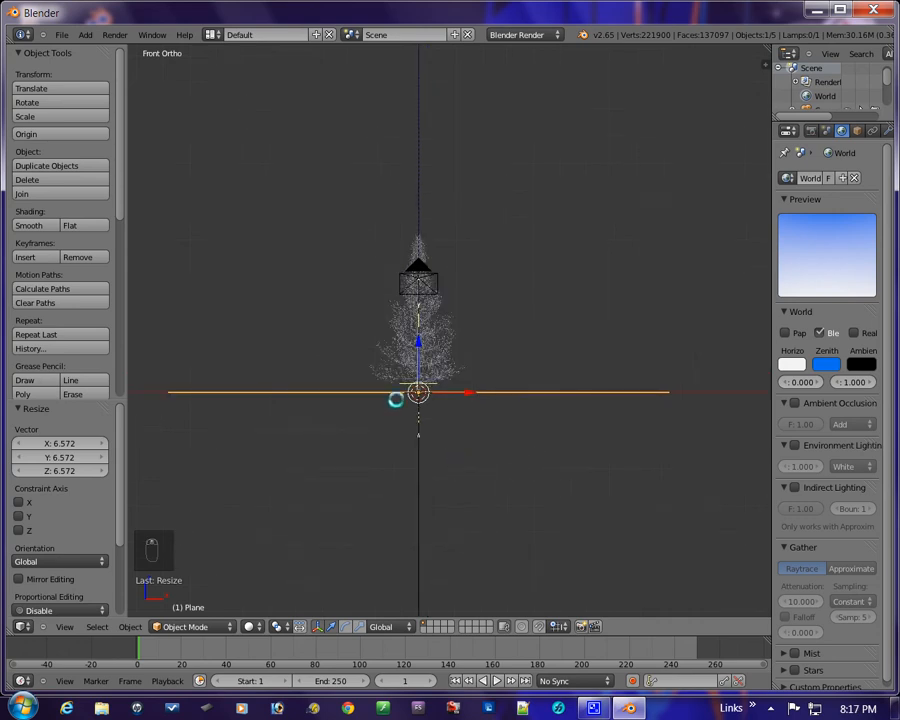
shift+middle_drag(411, 422, 478, 464)
scroll(446, 450, down, 2)
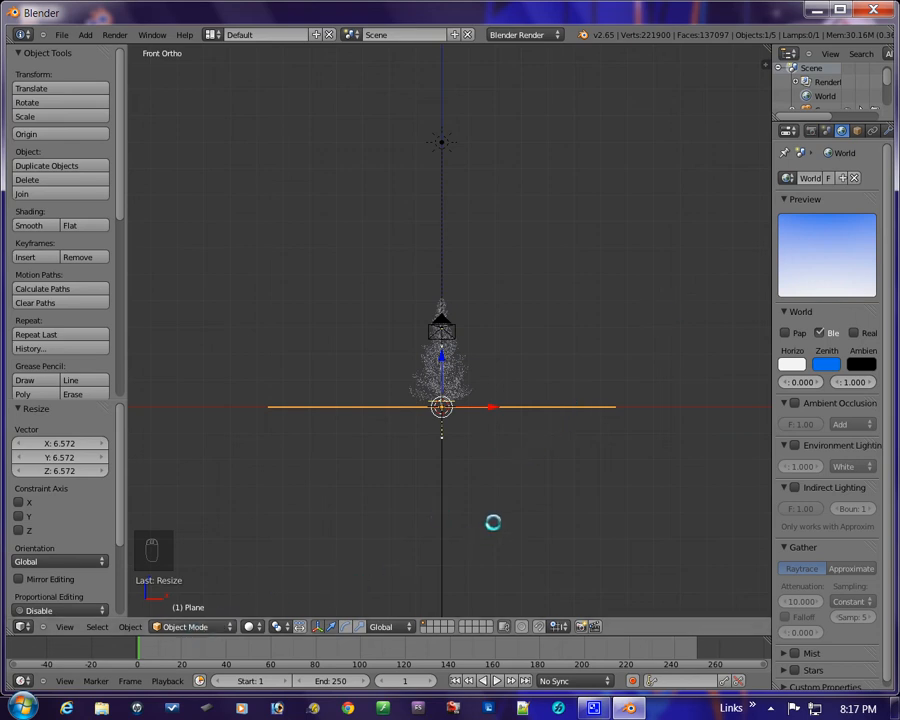
Give the ground plane a new material and set its diffuse color to a darkened olive green.
middle_drag(492, 524, 660, 406)
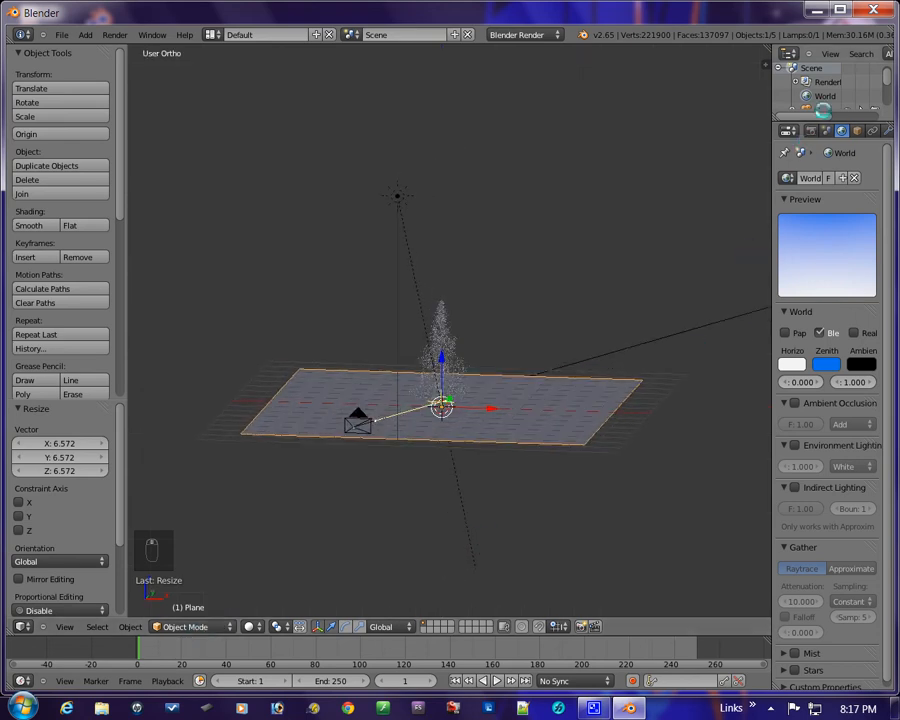
middle_drag(852, 131, 814, 138)
click(873, 133)
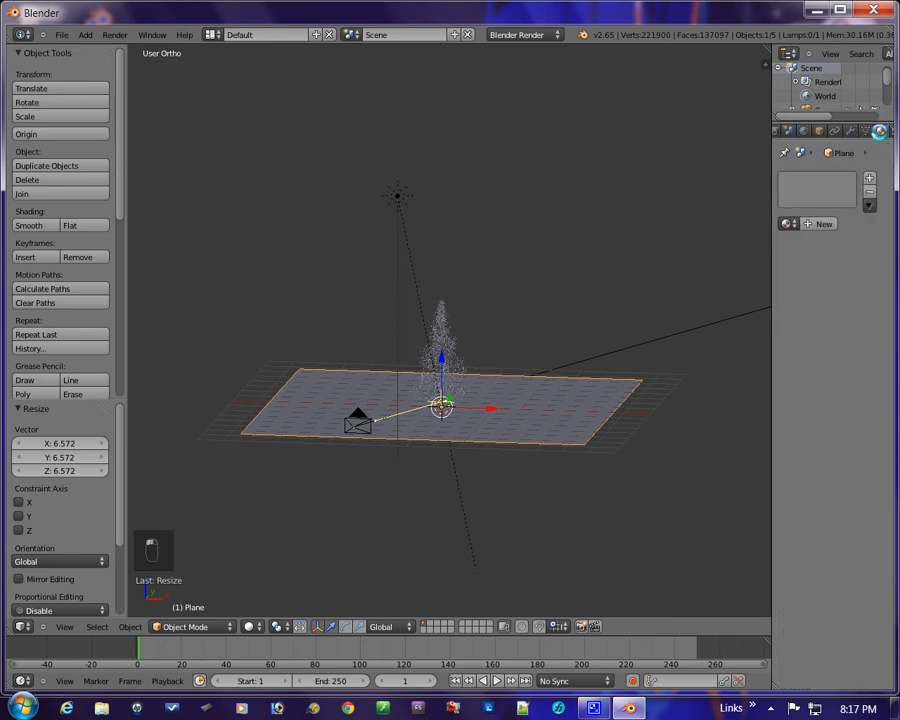
click(814, 222)
click(801, 397)
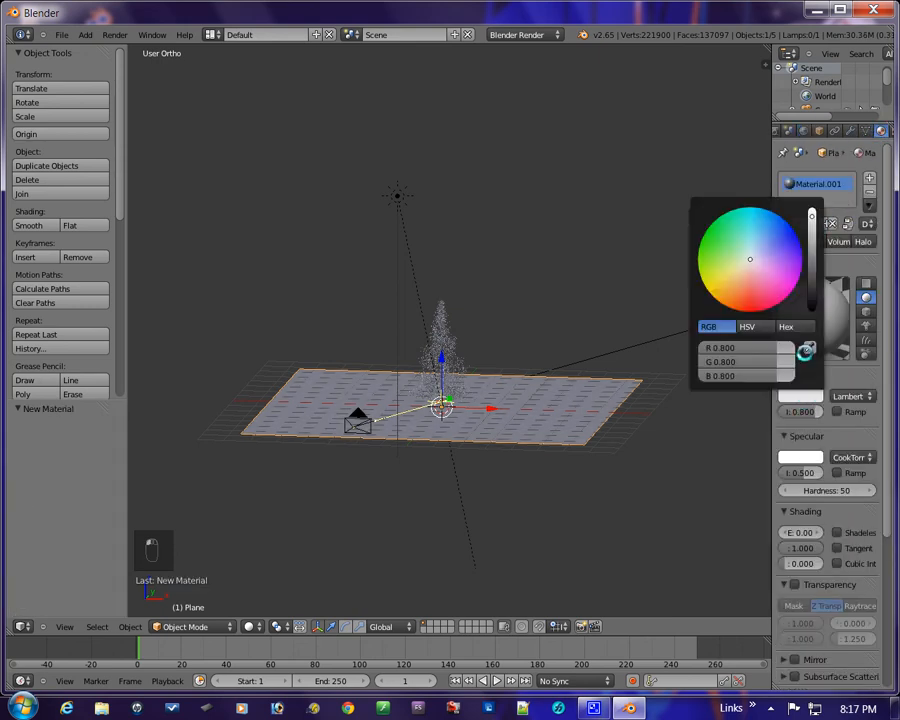
mouse_move(763, 263)
mouse_down()
mouse_move(745, 275)
mouse_move(737, 303)
mouse_up()
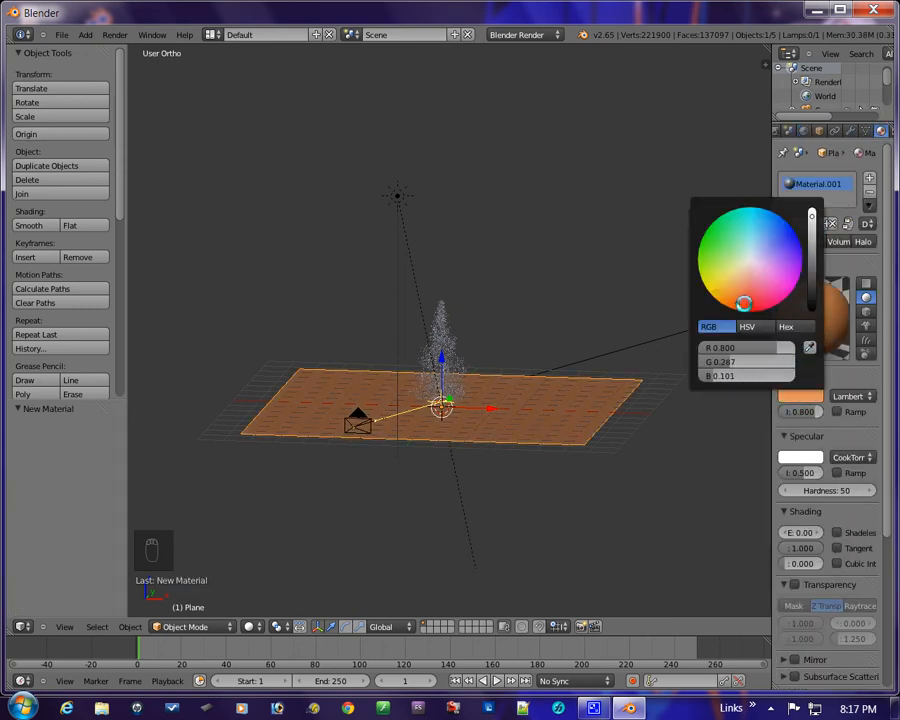
mouse_move(811, 243)
mouse_down()
mouse_move(810, 264)
mouse_move(809, 246)
mouse_up()
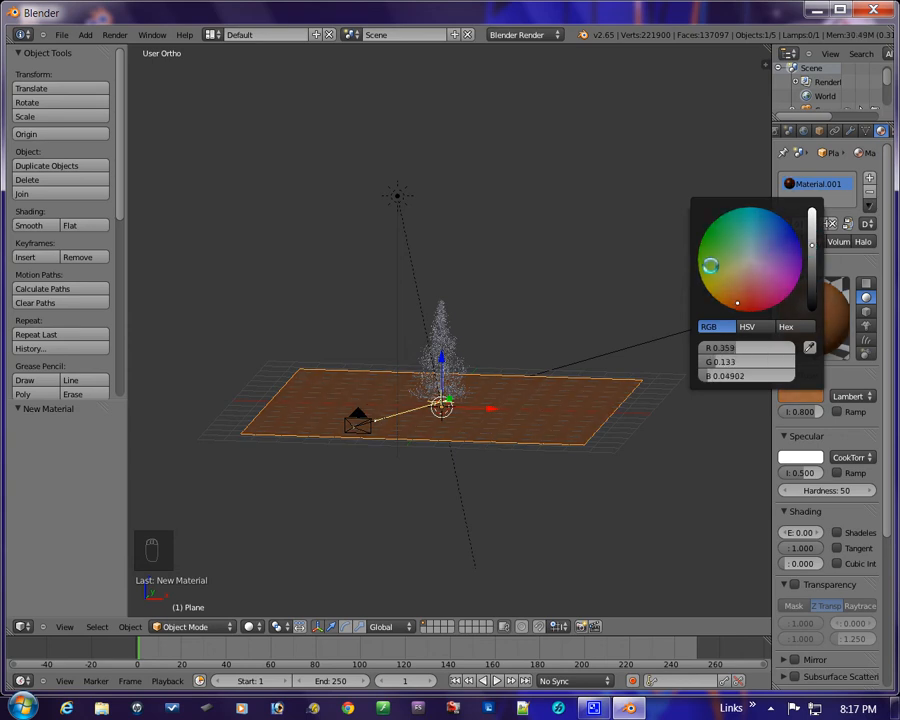
drag(711, 265, 703, 266)
From the front view, give the tree trunk and branches a new material with a near-black diffuse color, R, G and B at 0.01467.
scroll(598, 436, up, 1)
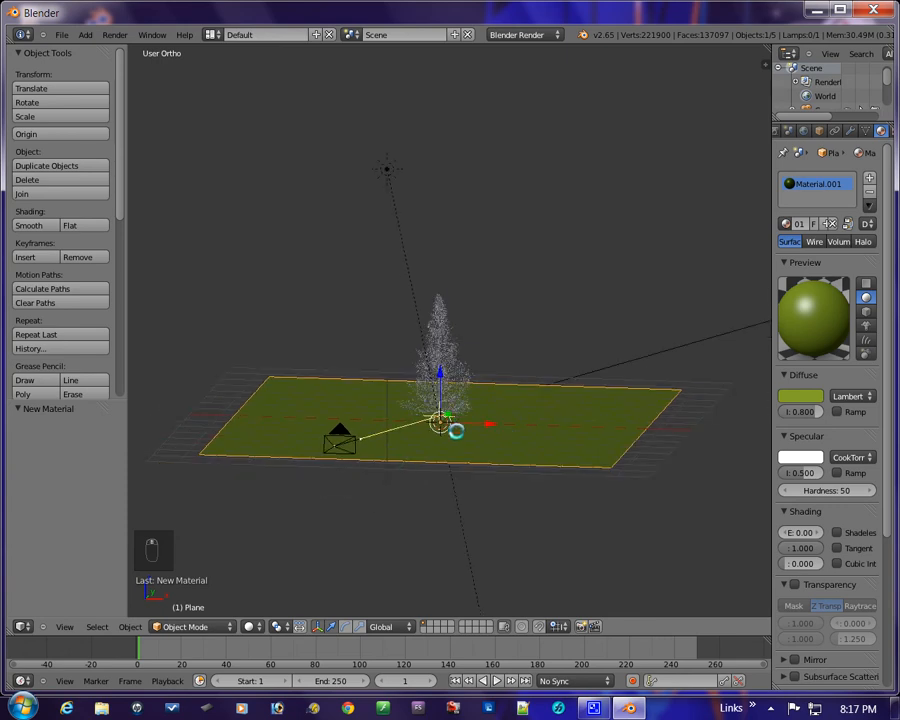
scroll(456, 431, up, 7)
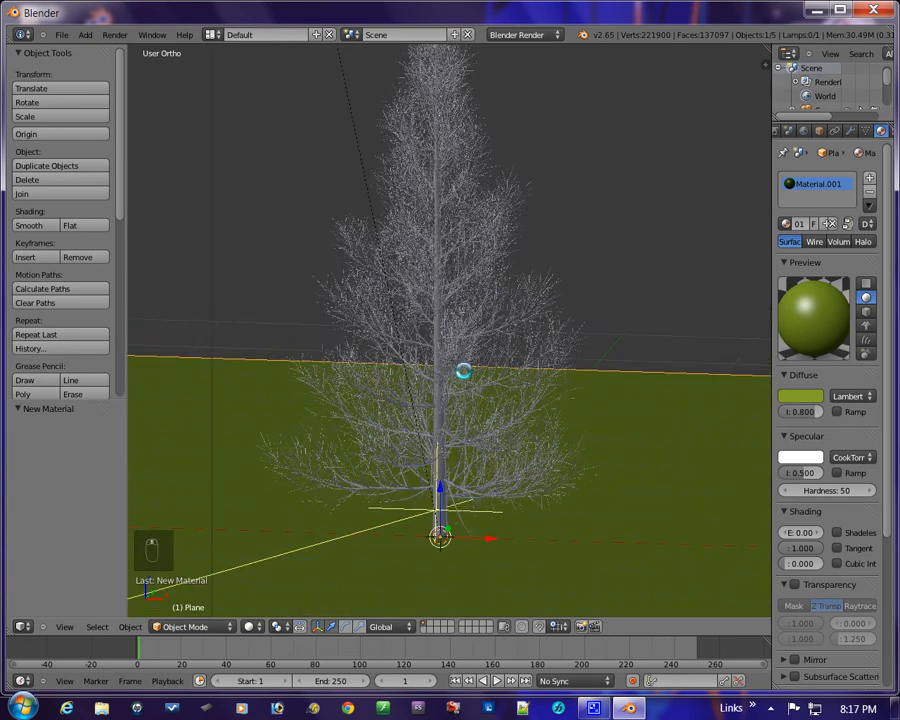
key(KP_1)
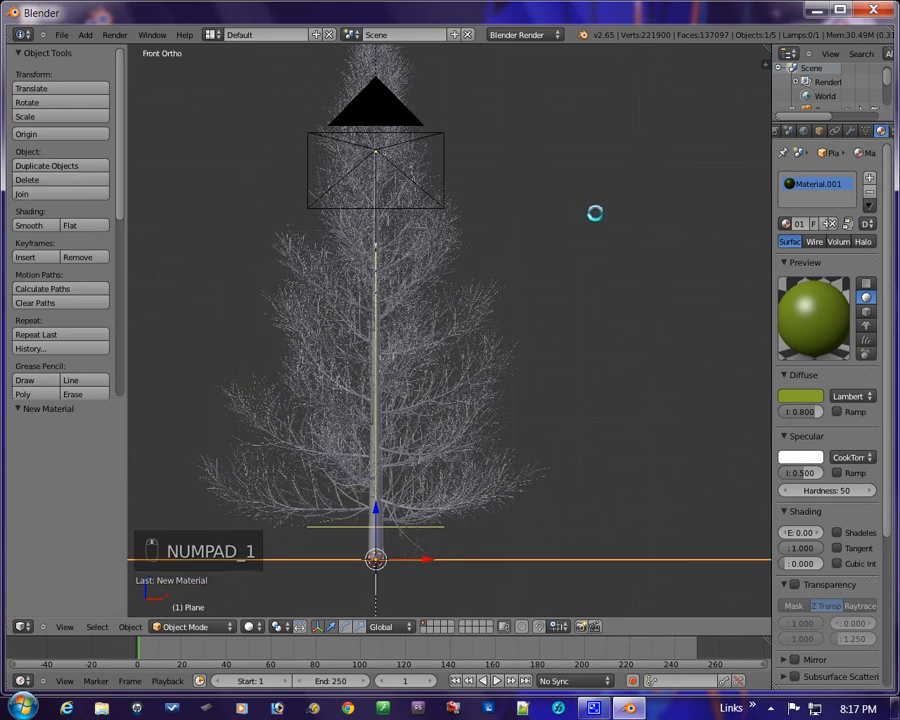
right_click(422, 481)
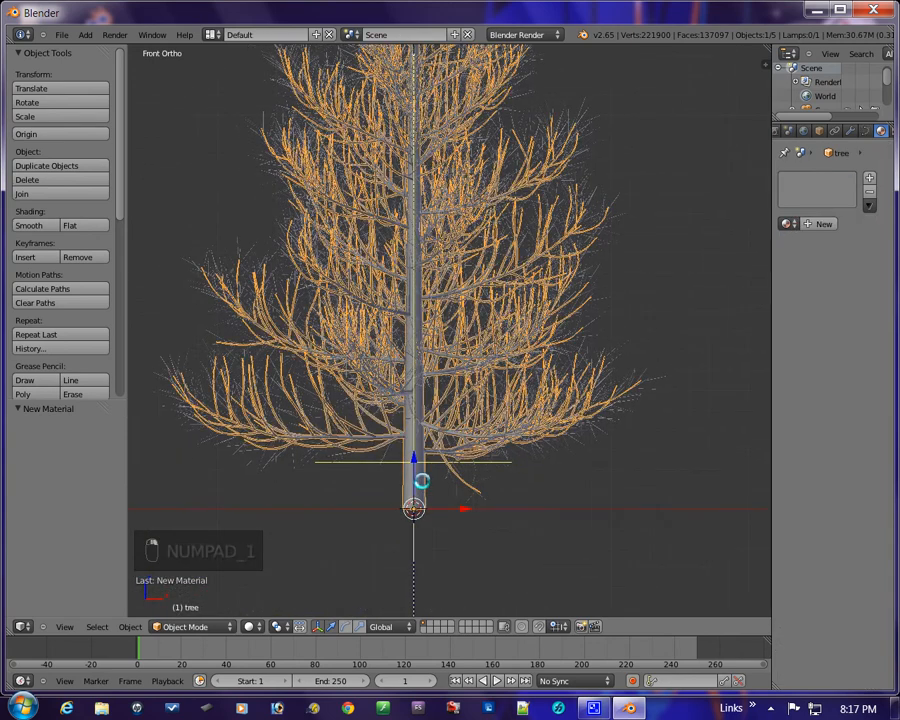
click(816, 223)
click(801, 397)
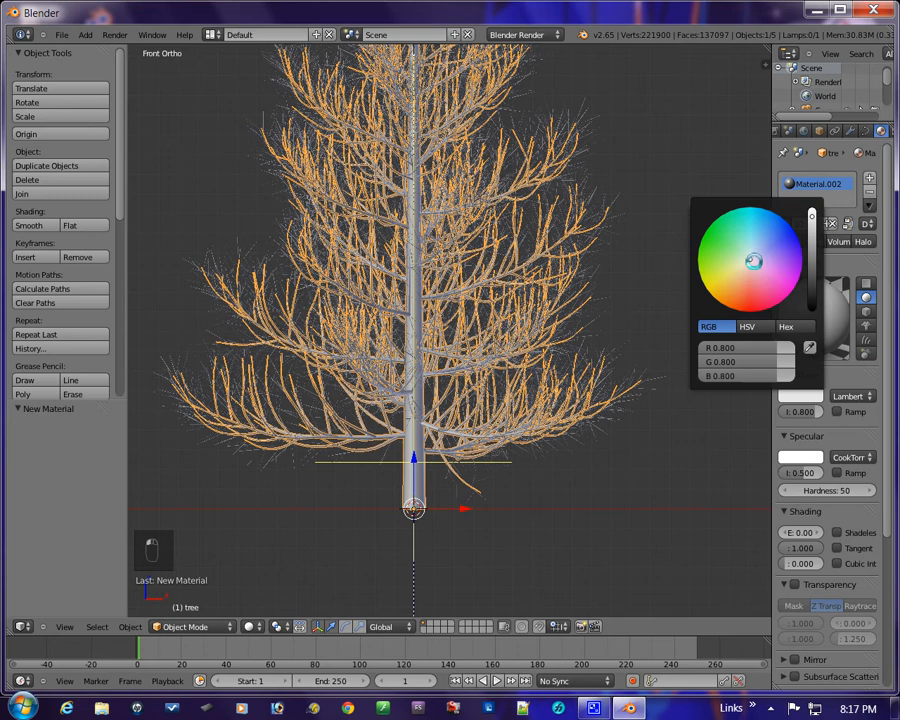
drag(811, 216, 814, 299)
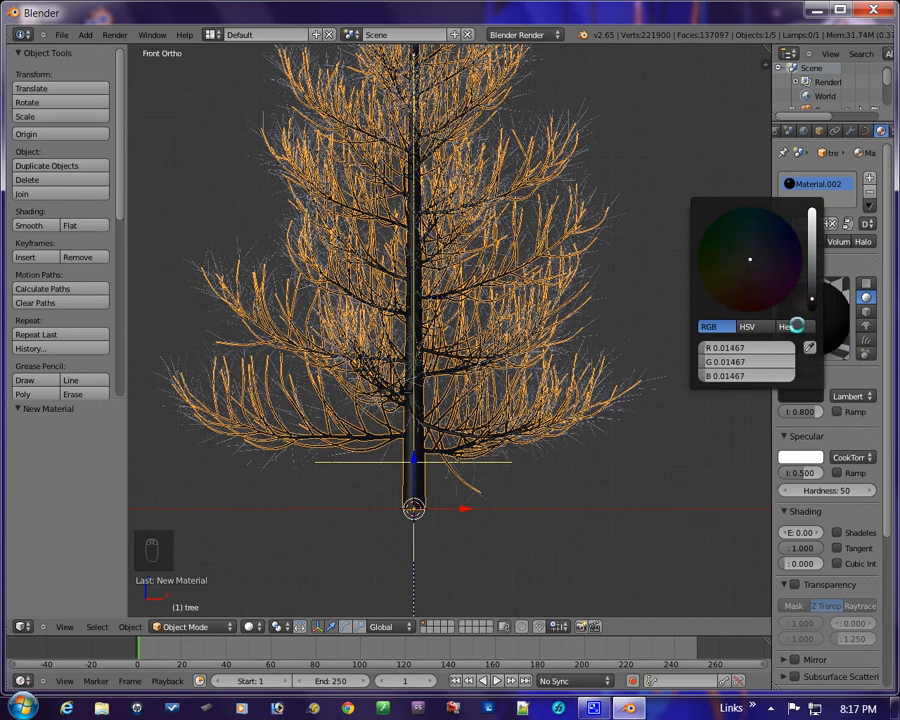
Set the trunk material's diffuse intensity to 1.000 and specular intensity to 0.000, and darken its diffuse color slightly further.
drag(811, 413, 820, 416)
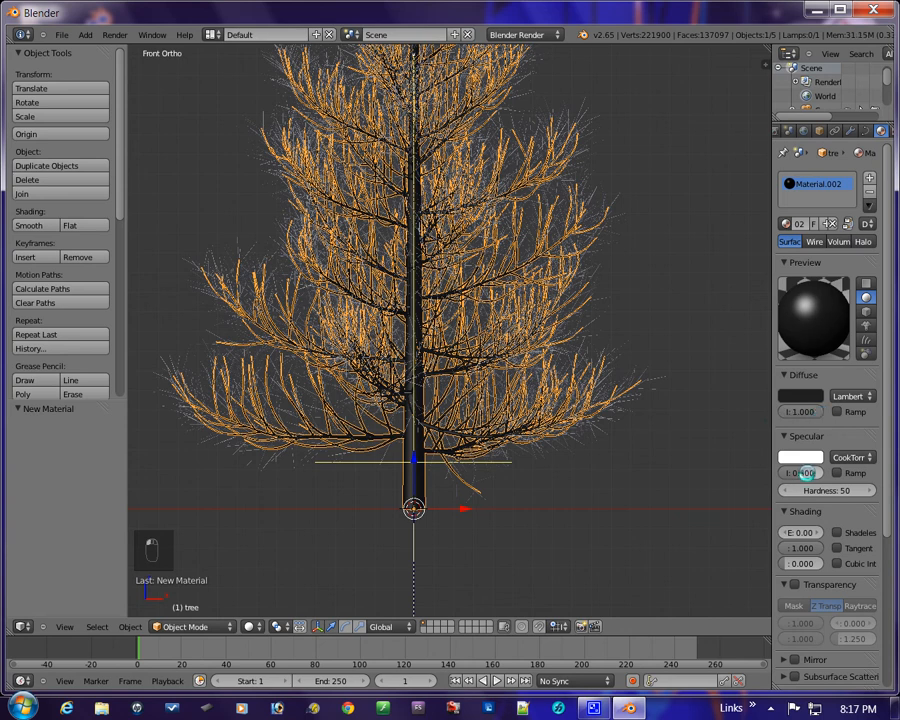
drag(806, 473, 713, 484)
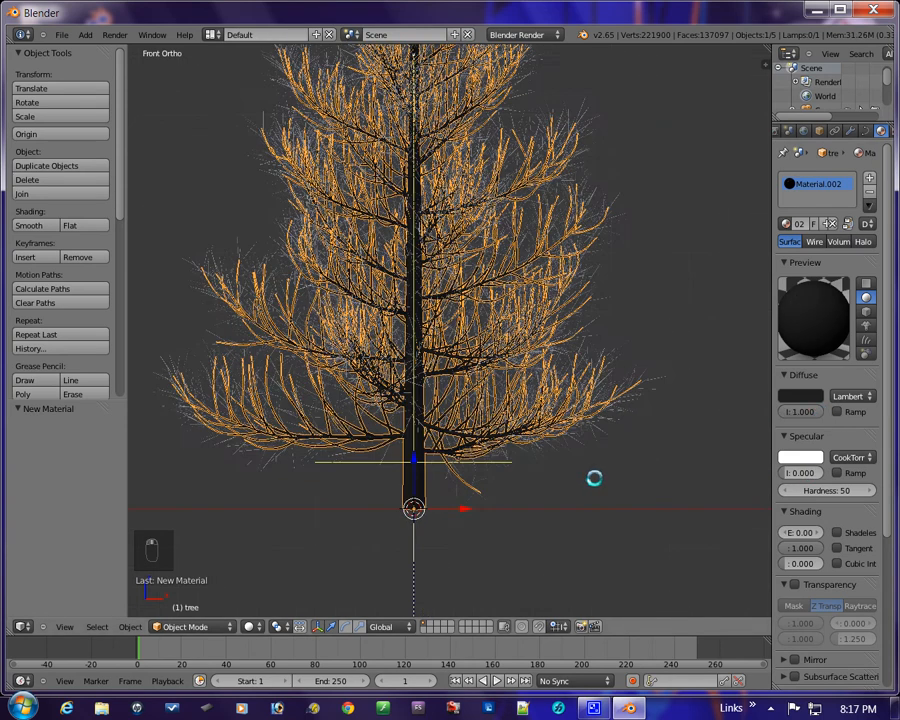
click(797, 400)
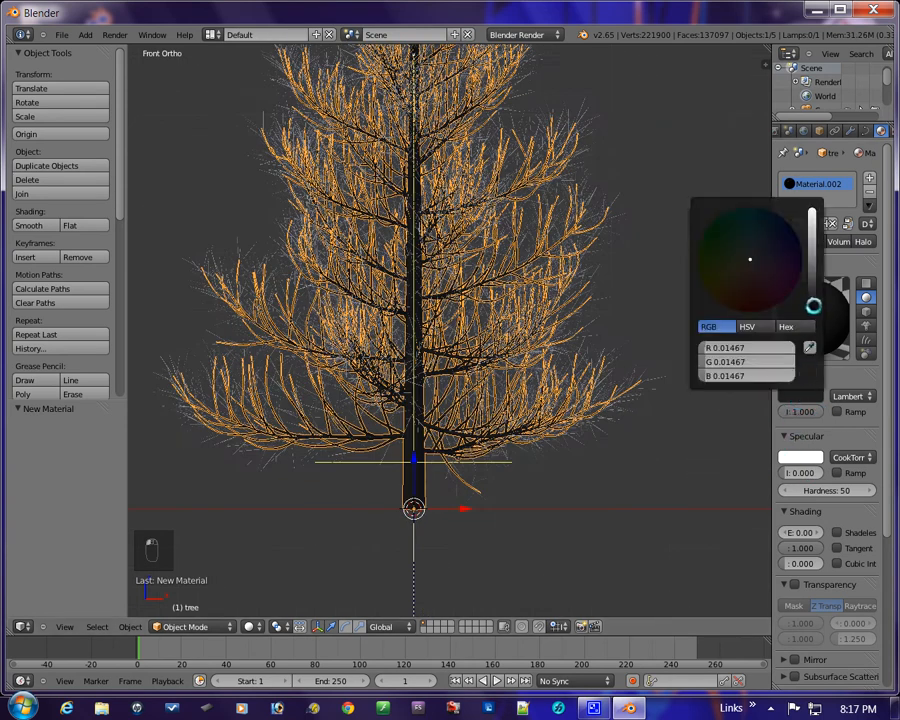
drag(814, 303, 814, 307)
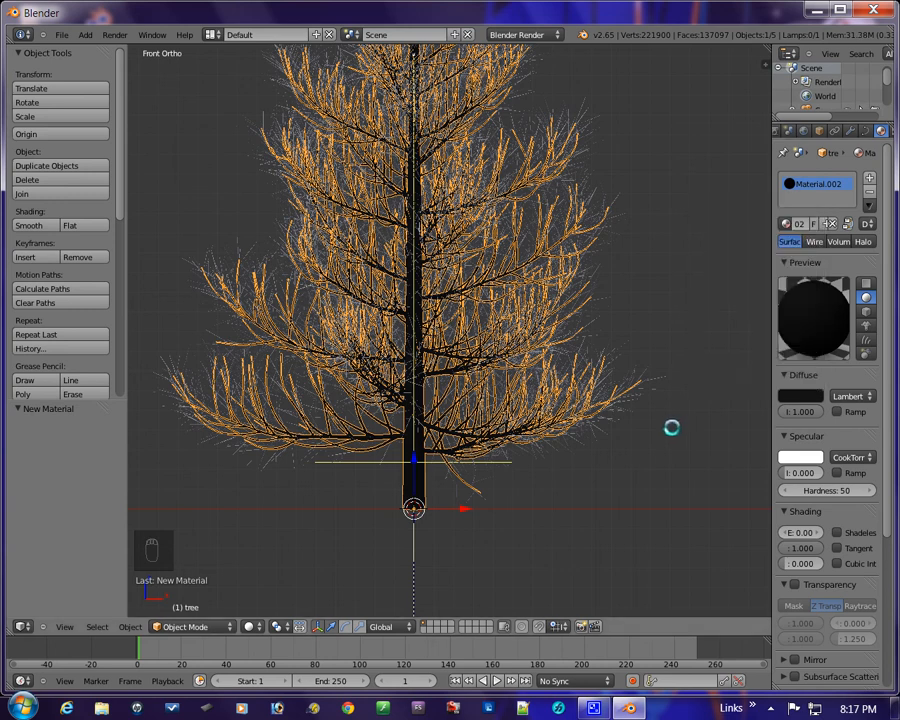
Give the leaves a new material and set its diffuse color to a very dark olive green.
scroll(662, 434, down, 4)
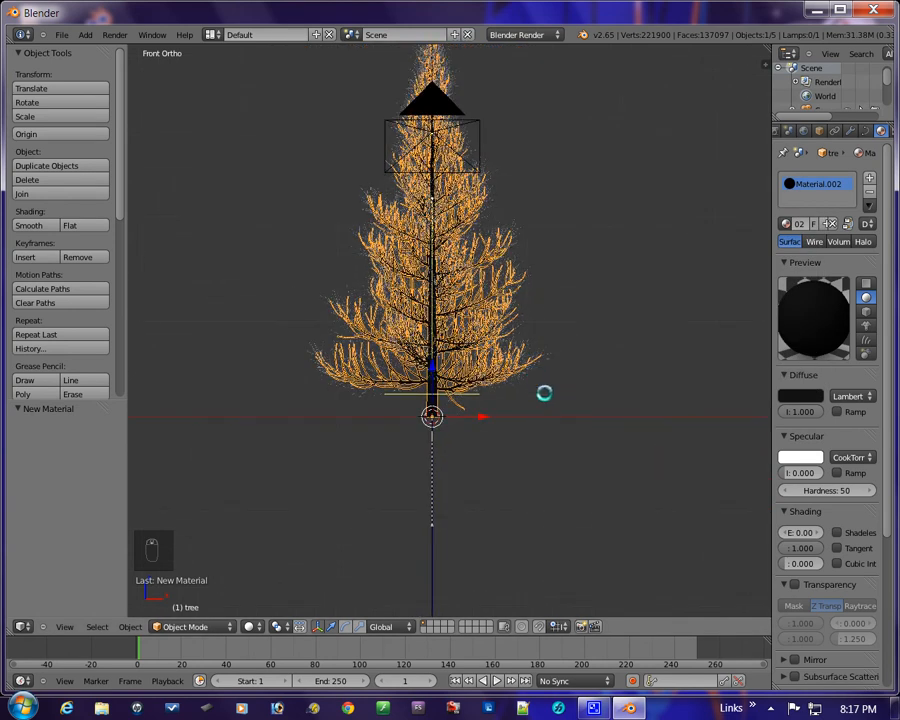
shift+middle_drag(593, 408, 607, 461)
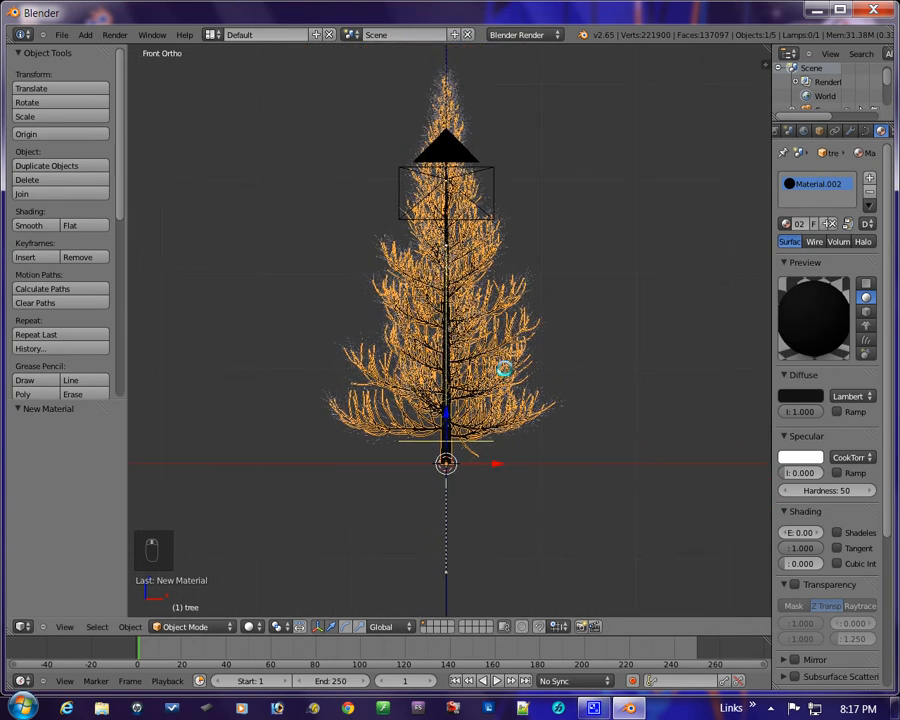
right_click(504, 369)
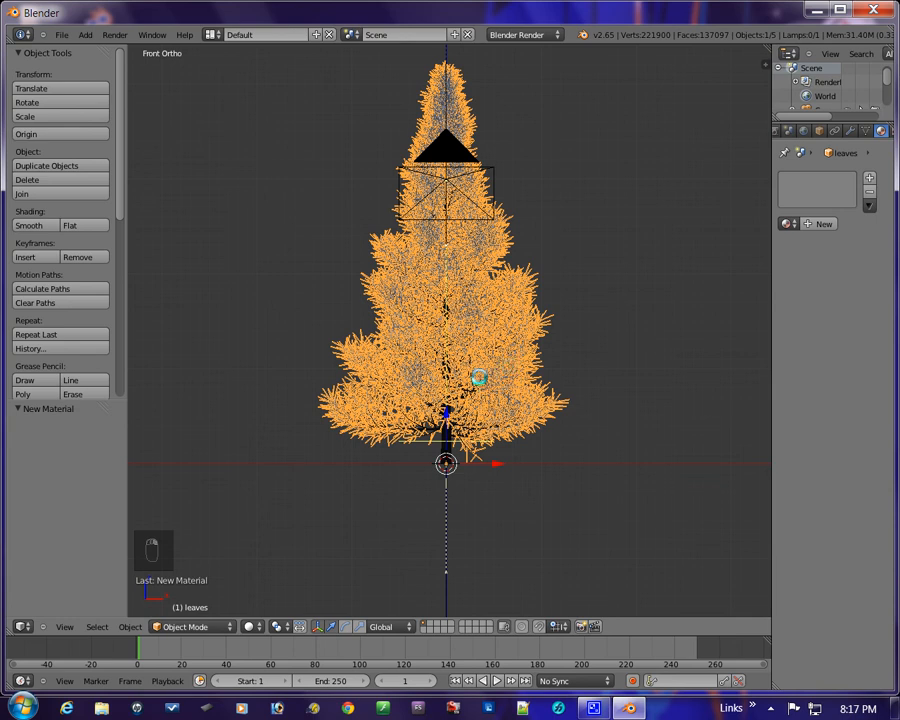
click(806, 223)
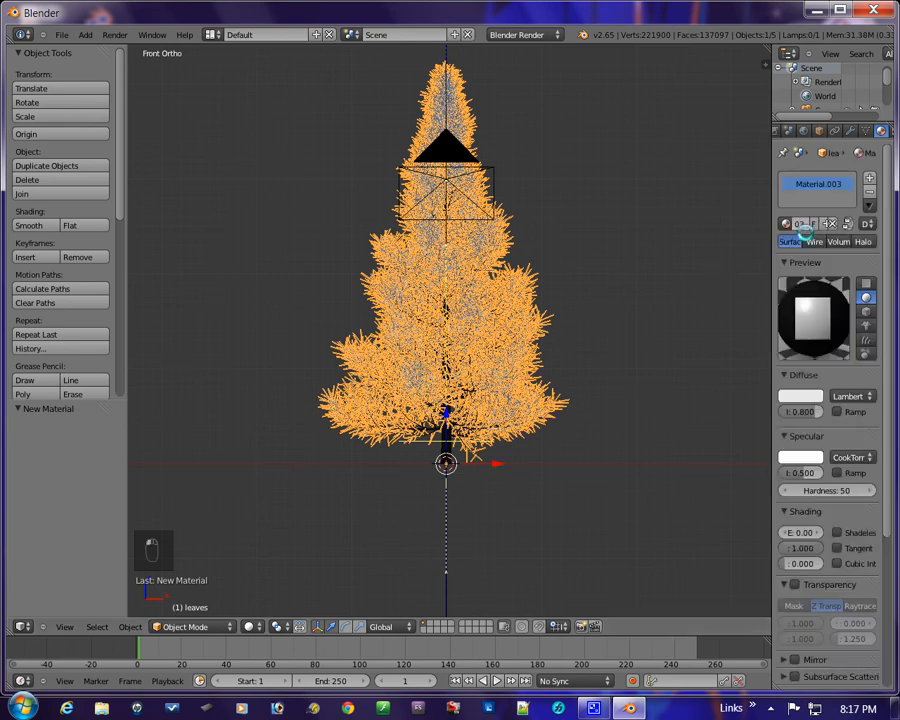
click(801, 396)
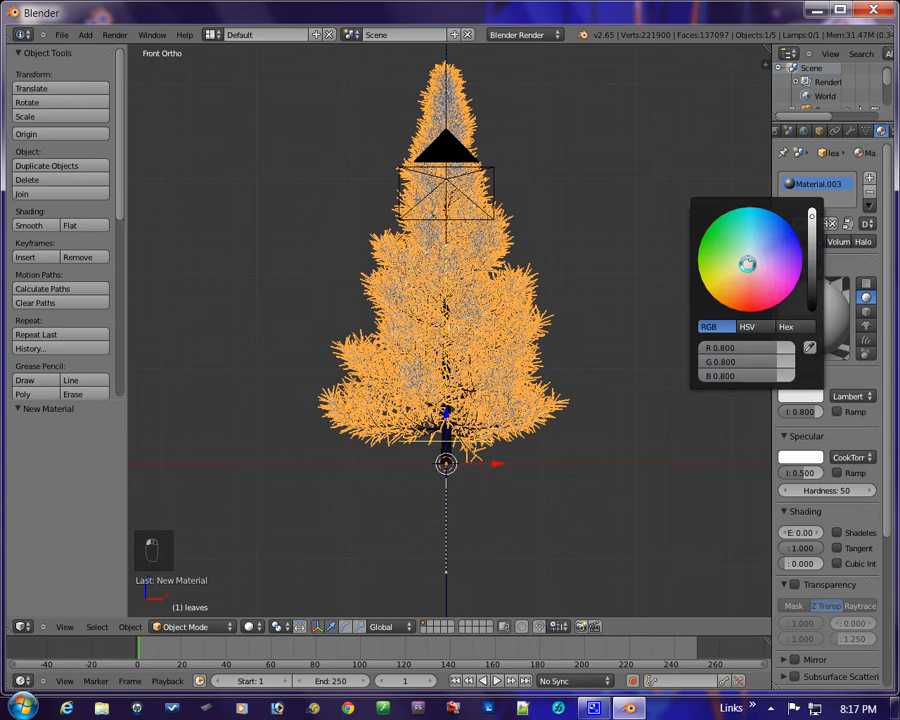
drag(754, 261, 705, 268)
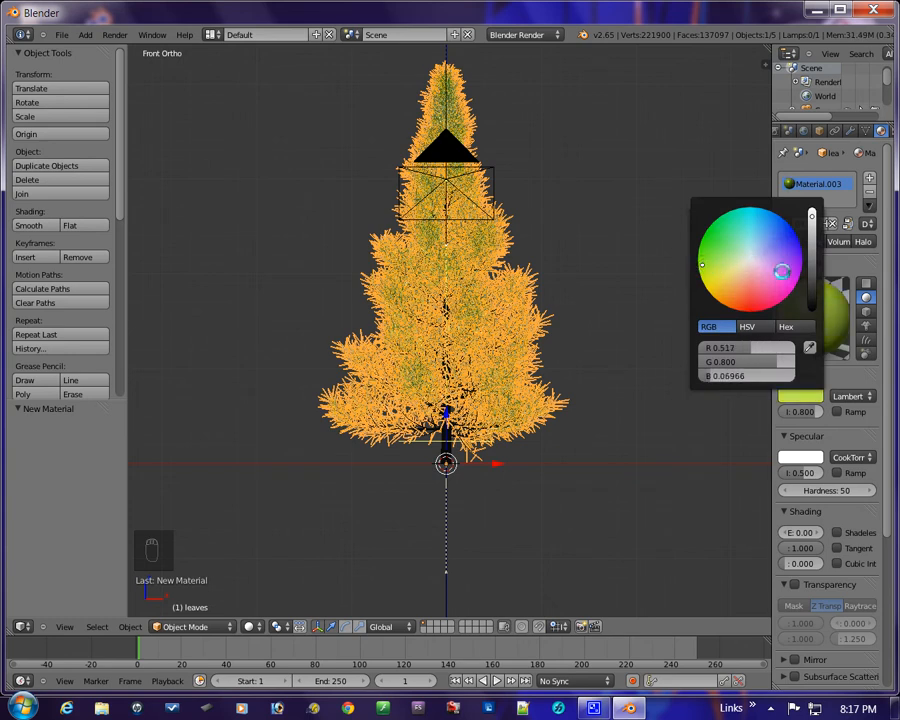
drag(811, 218, 812, 290)
Set the leaf material's diffuse intensity to 1.000, diffuse color to R 0.01322, G 0.02910, B 0.004023, and specular intensity to 0.000.
drag(808, 413, 832, 418)
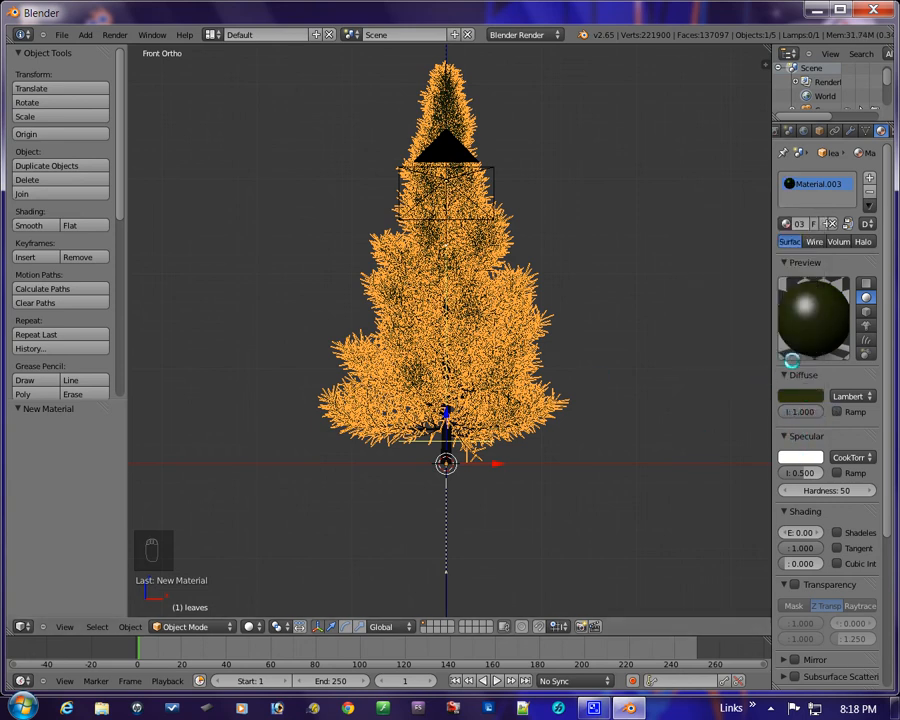
click(801, 396)
drag(706, 270, 707, 255)
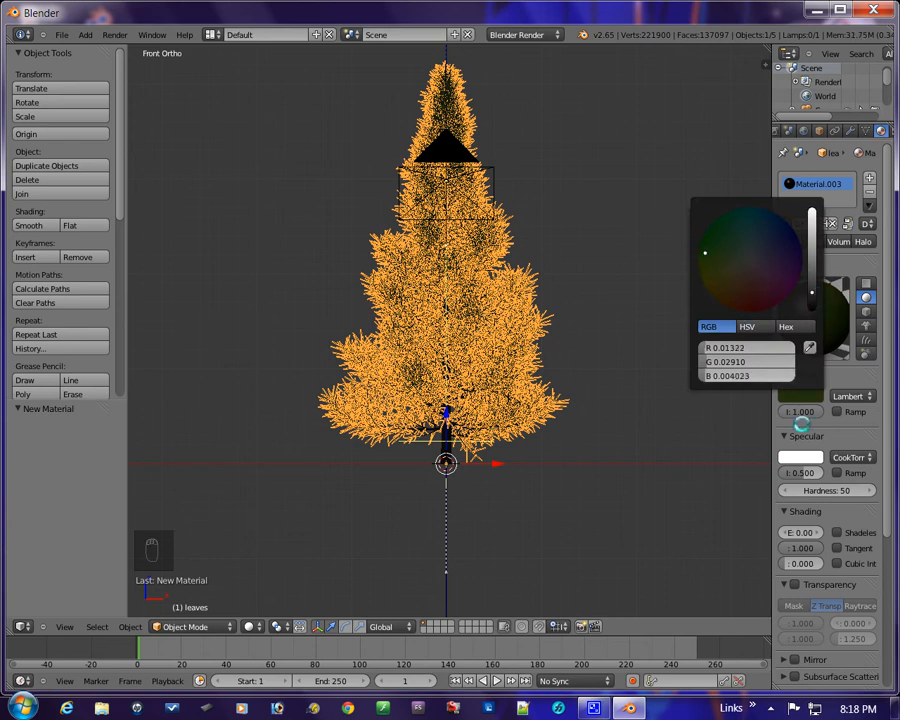
drag(804, 473, 731, 479)
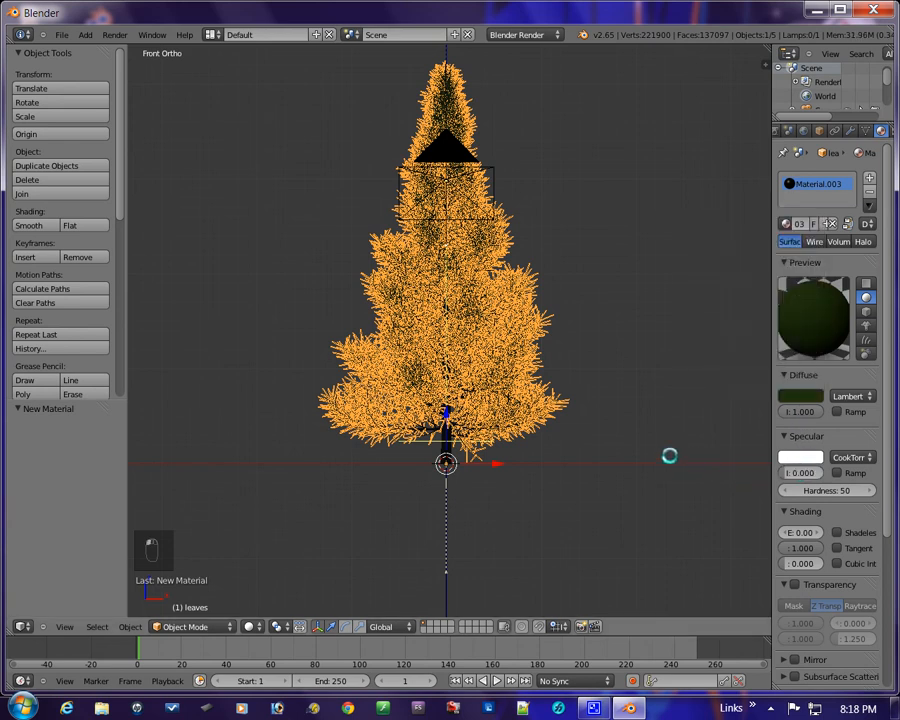
key(KP_Decimal)
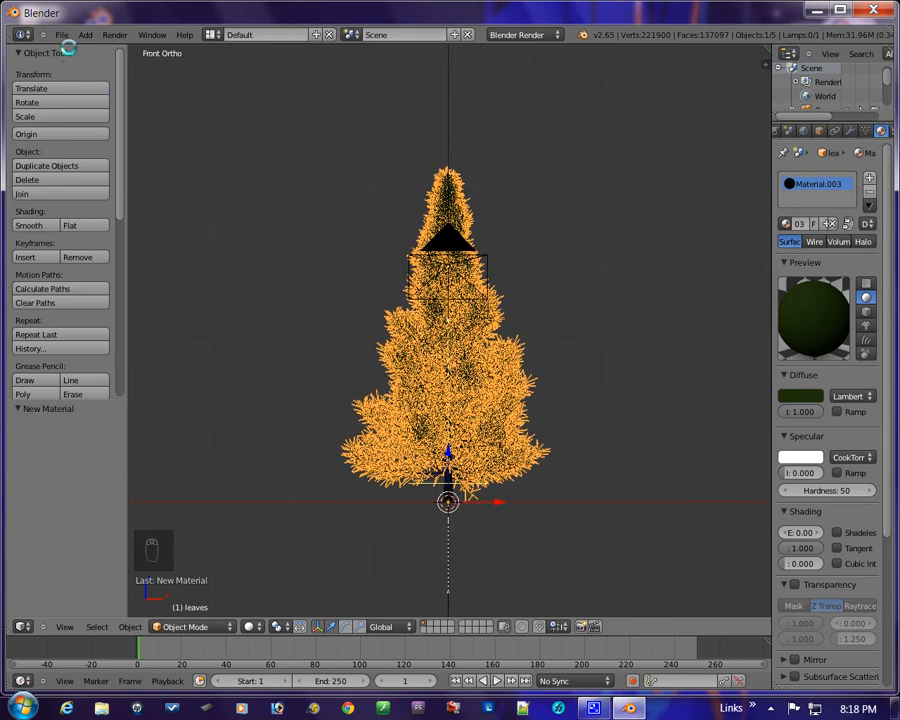
scroll(298, 258, down, 2)
scroll(298, 258, up, 3)
scroll(300, 259, up, 1)
scroll(300, 259, down, 1)
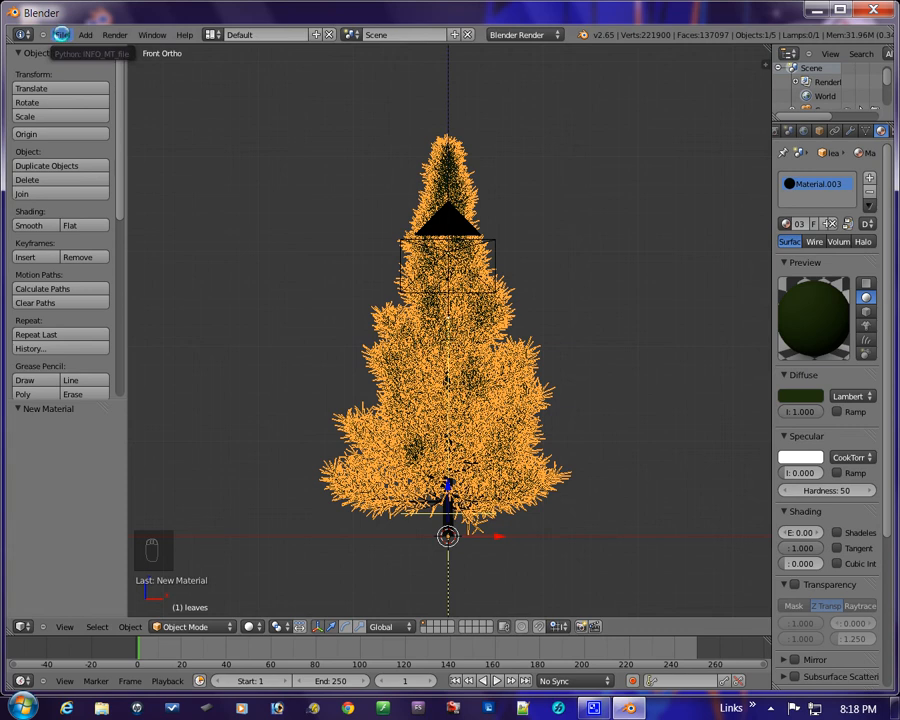
Start saving the scene as a new file, look into the 2012files folder and return to C:\blender\.
click(61, 35)
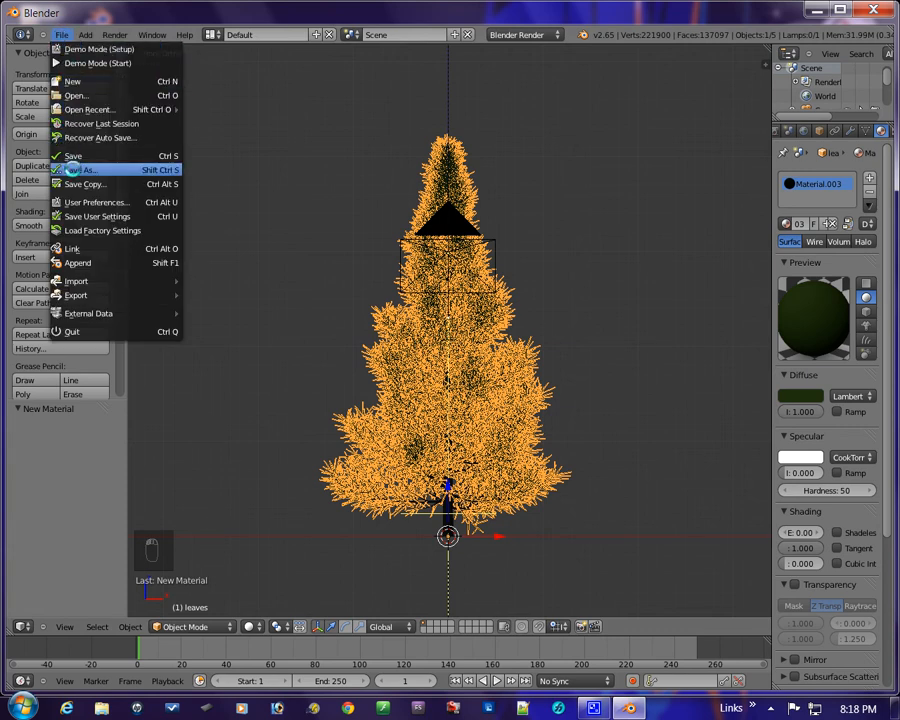
click(76, 170)
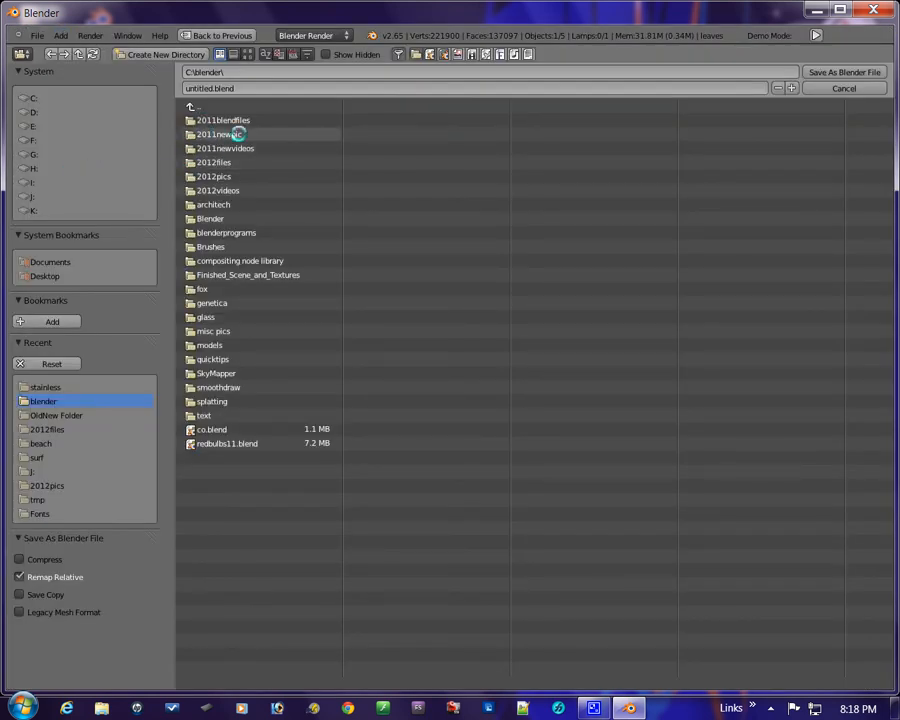
click(191, 163)
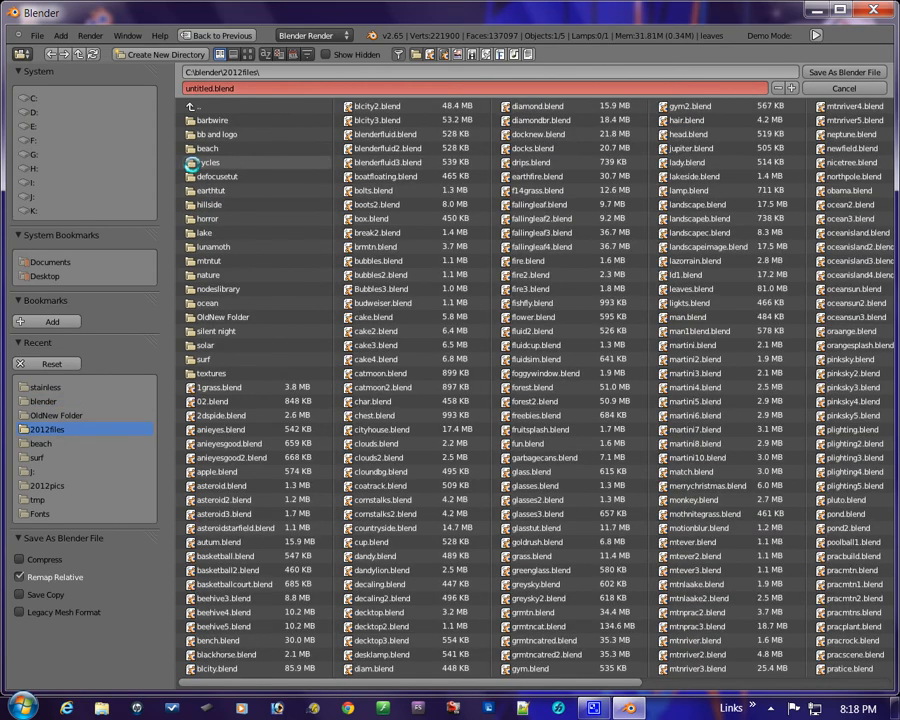
click(190, 106)
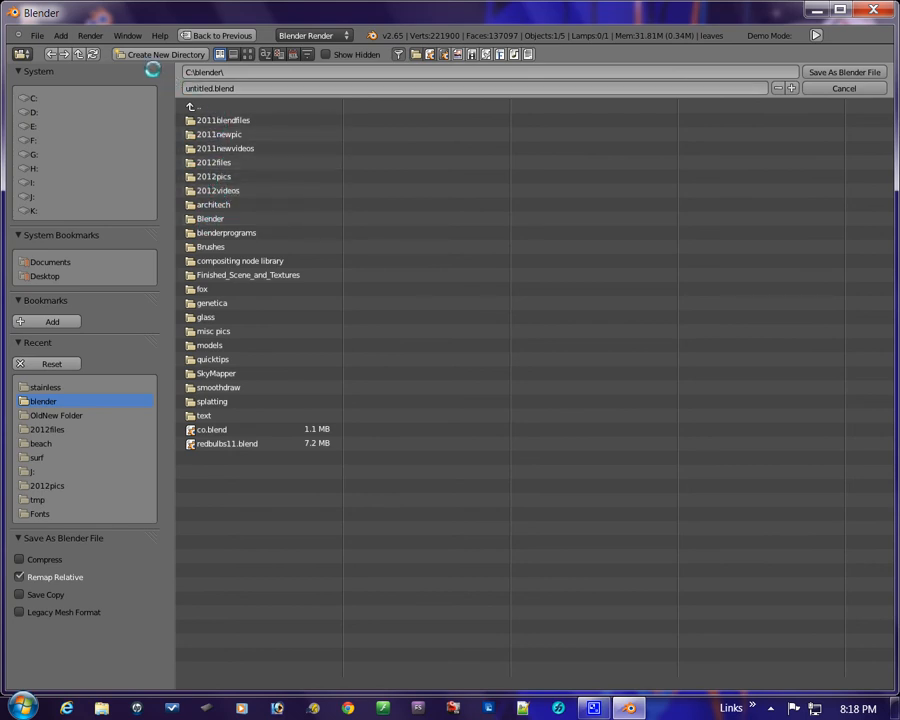
Create a folder named "2013 files" in C:\blender\ and open it as the save location.
click(146, 55)
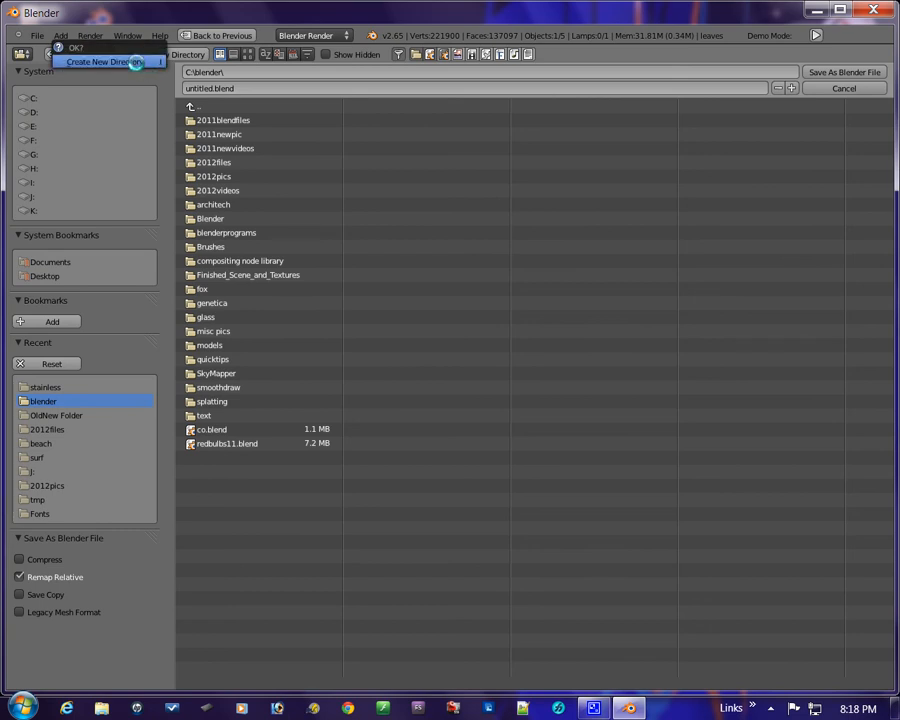
click(137, 61)
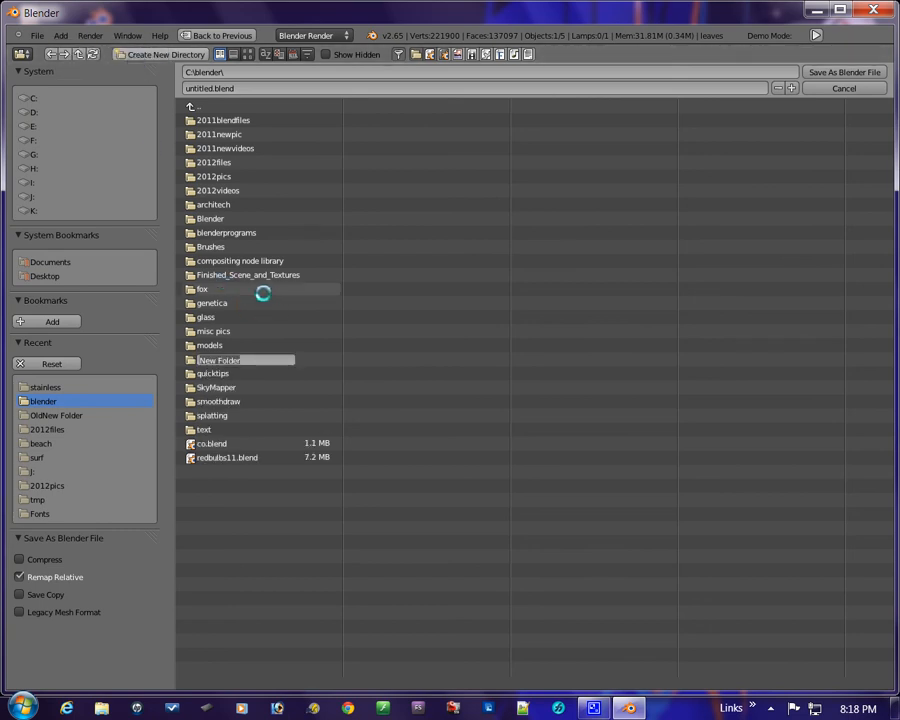
text(2013 files)
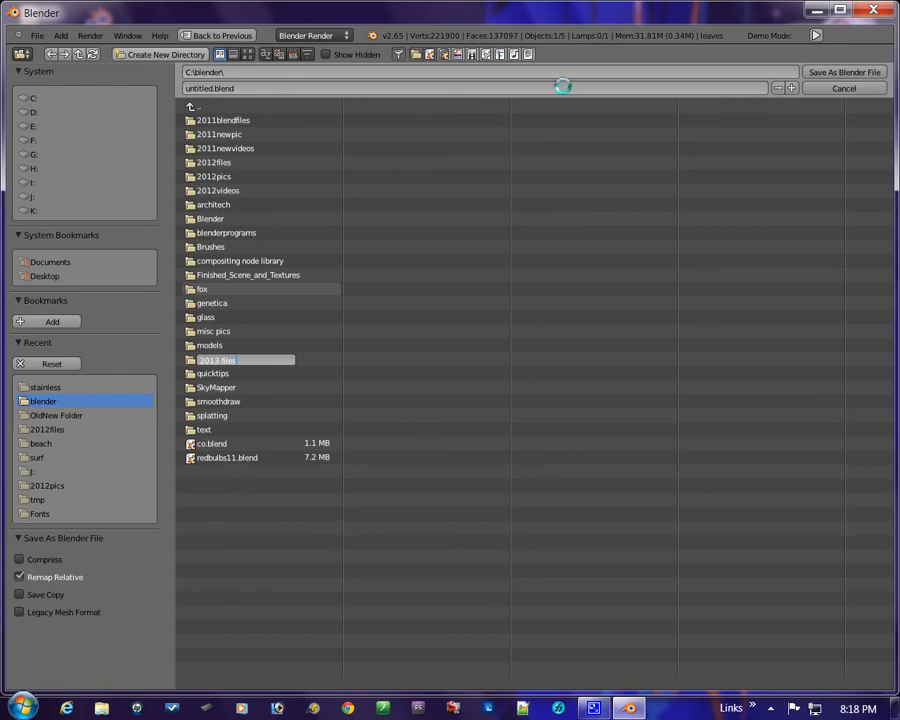
key(Return)
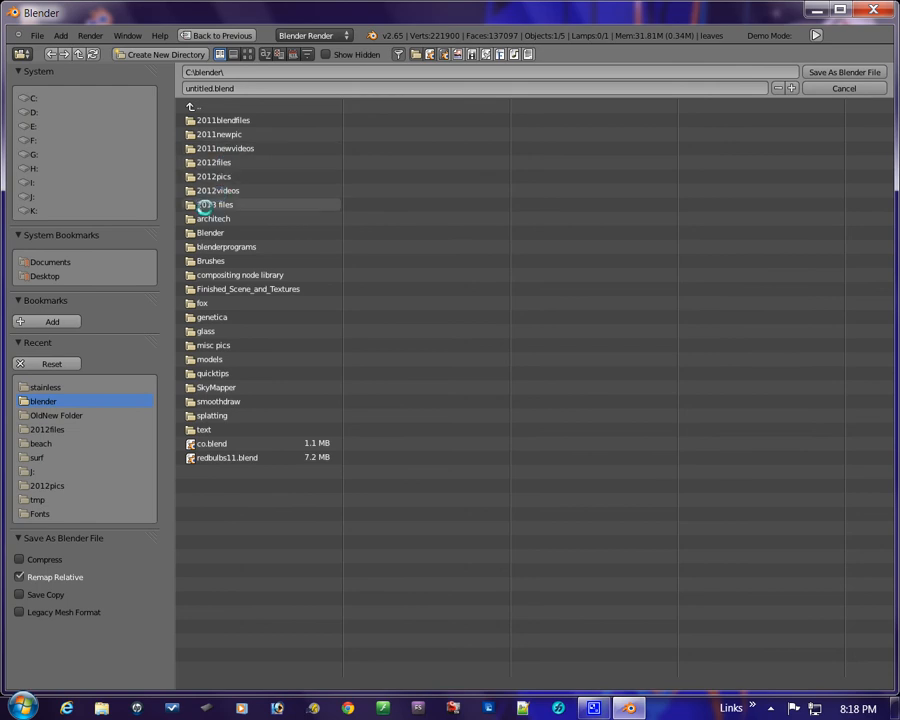
click(193, 205)
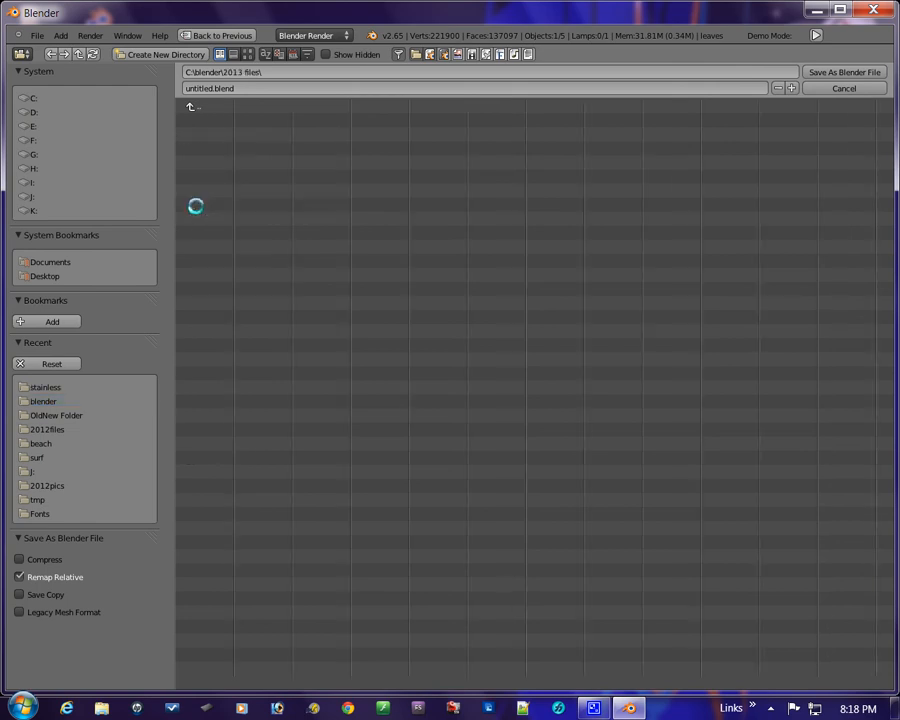
Name the file "pine tree.blend" and save it in C:\blender\2013 files\.
click(204, 89)
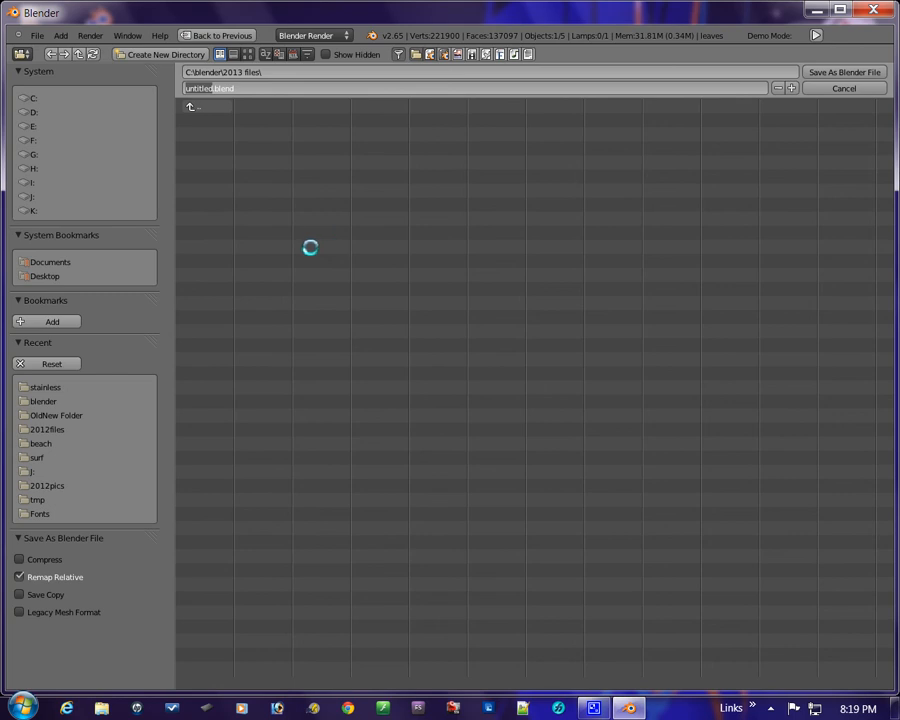
text(o)
key(Return)
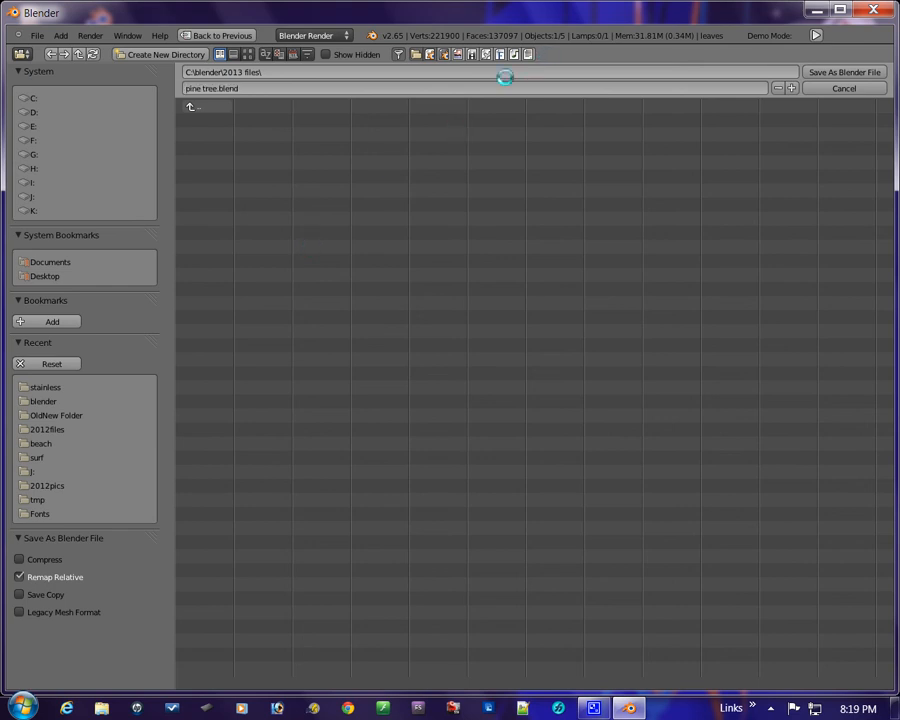
click(828, 76)
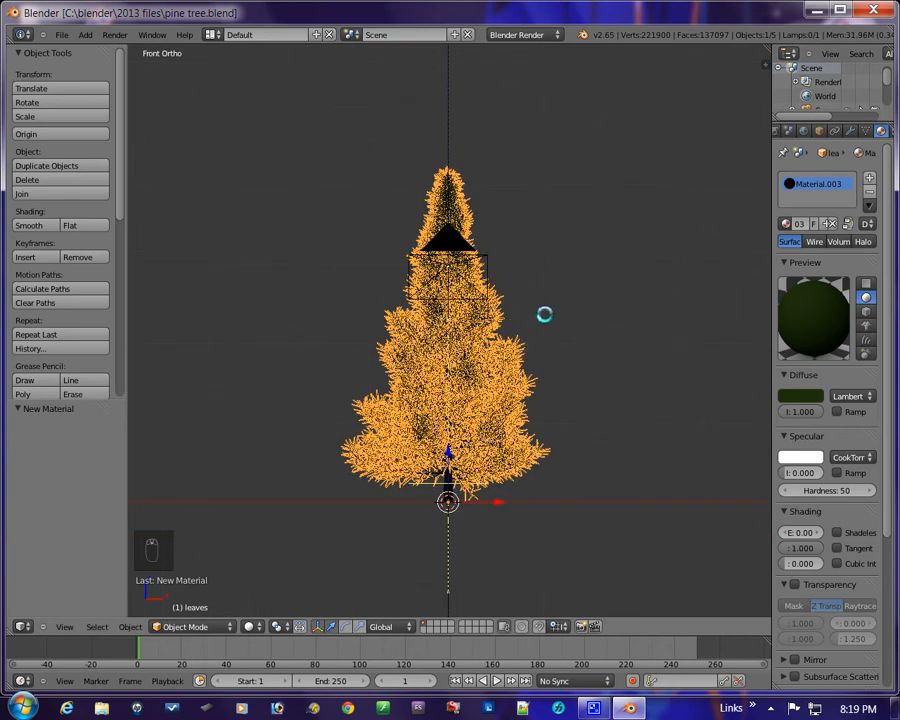
Deselect everything, render the scene to check the tree and ground, and close the render.
key(a)
scroll(517, 390, up, 2)
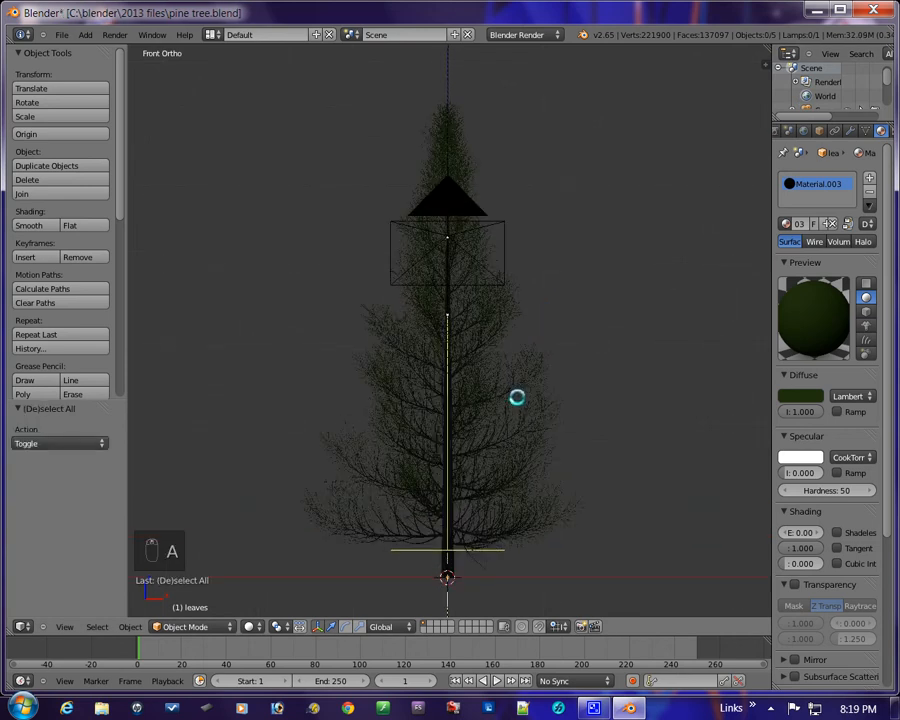
scroll(570, 418, down, 3)
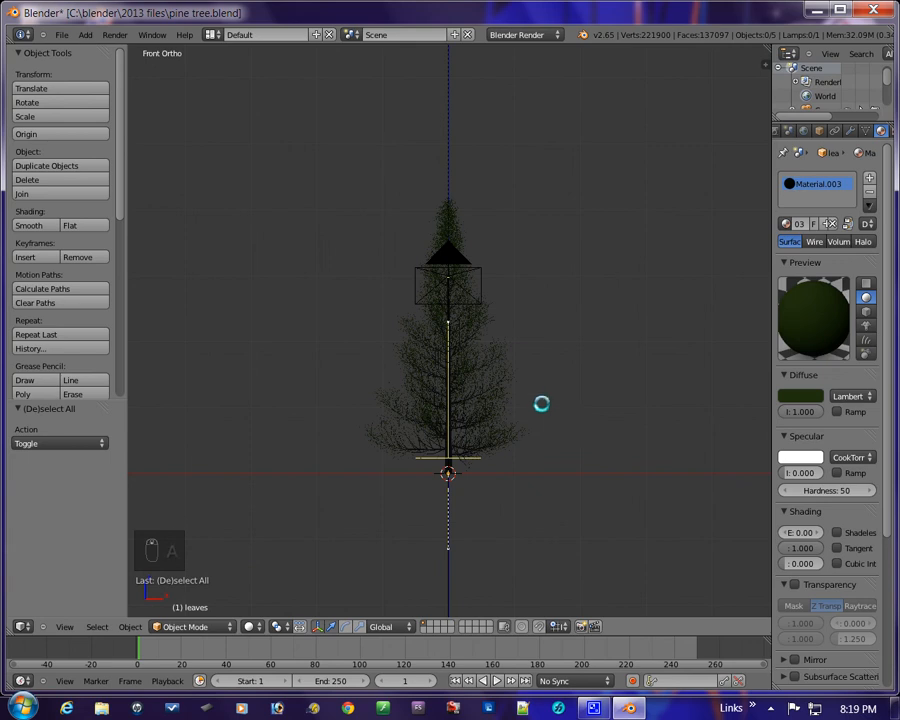
click(114, 35)
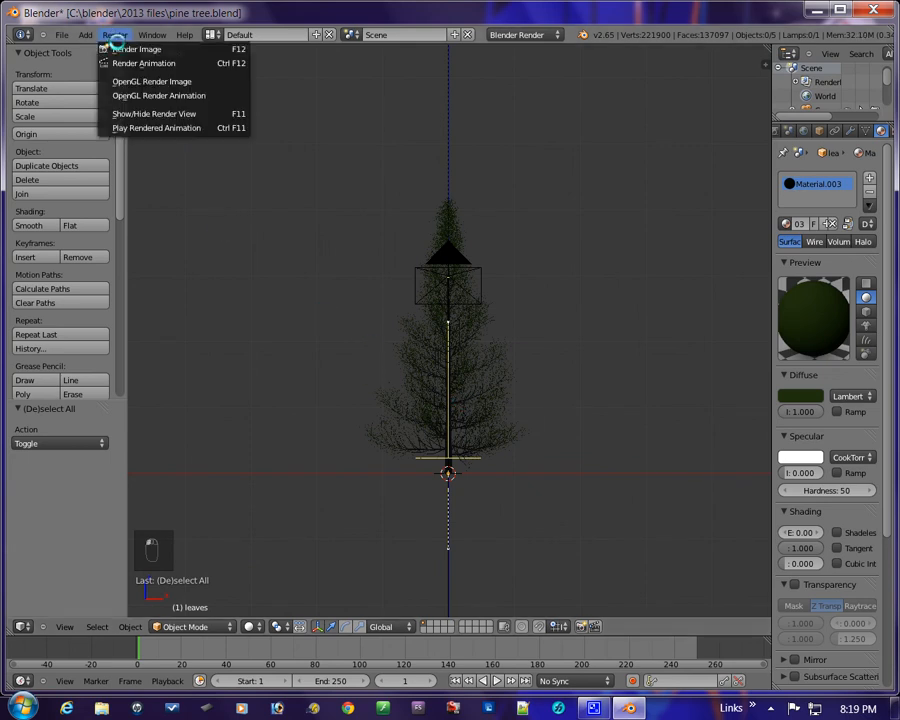
click(116, 51)
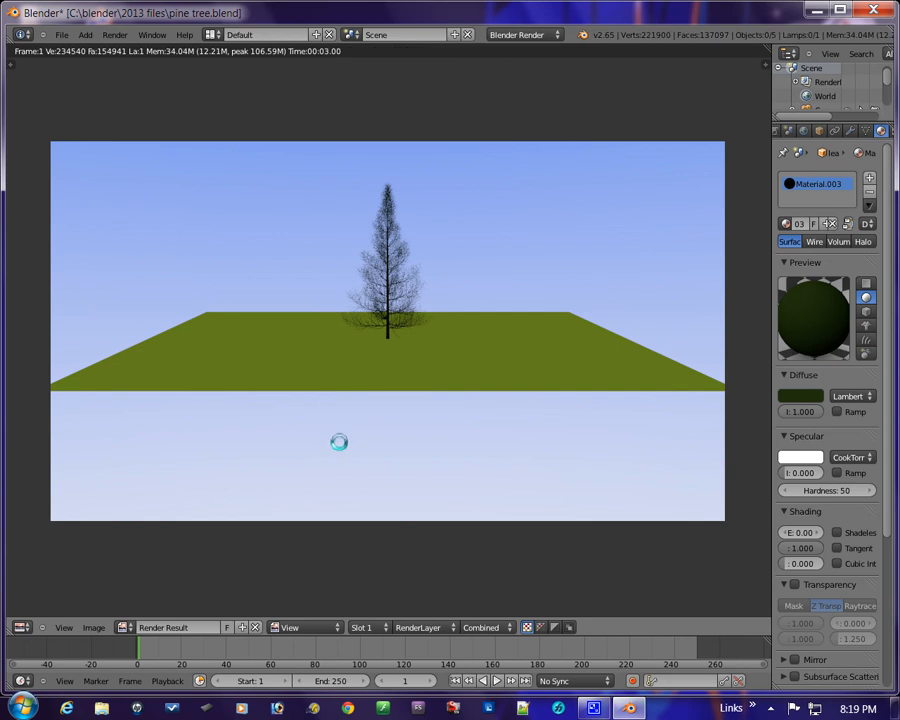
key(Escape)
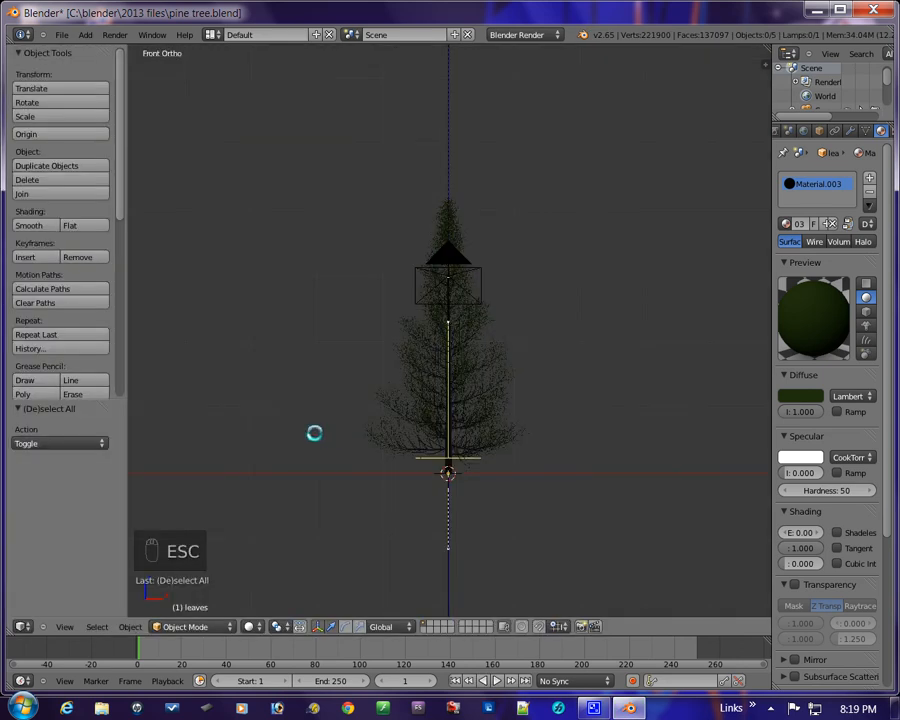
In the right side view, move the camera along Y closer to the tree and raise it about 0.064 along Z.
key(KP_6)
key(KP_3)
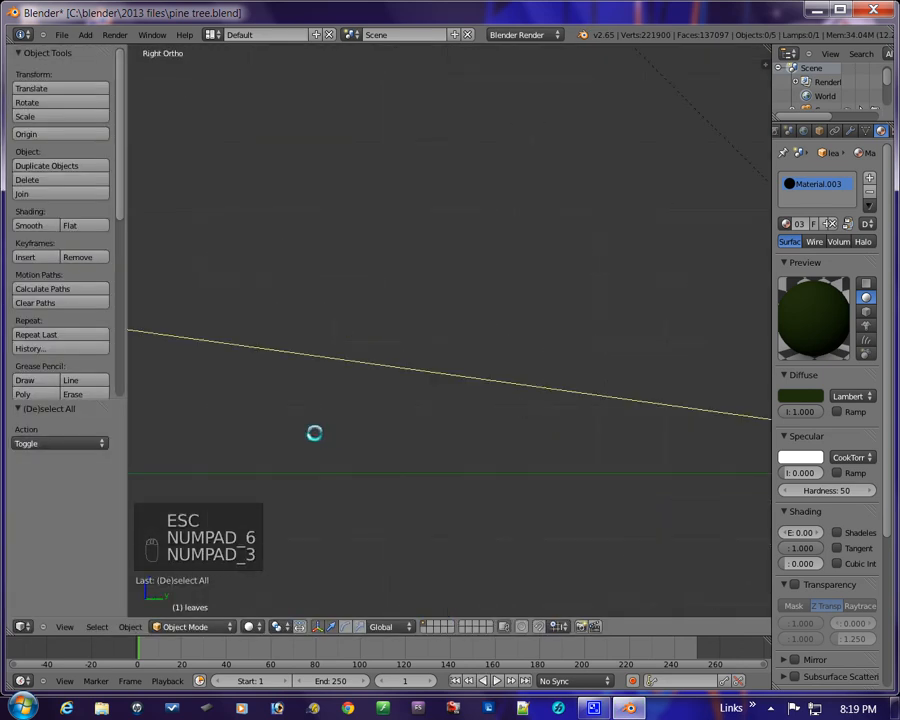
scroll(314, 433, down, 6)
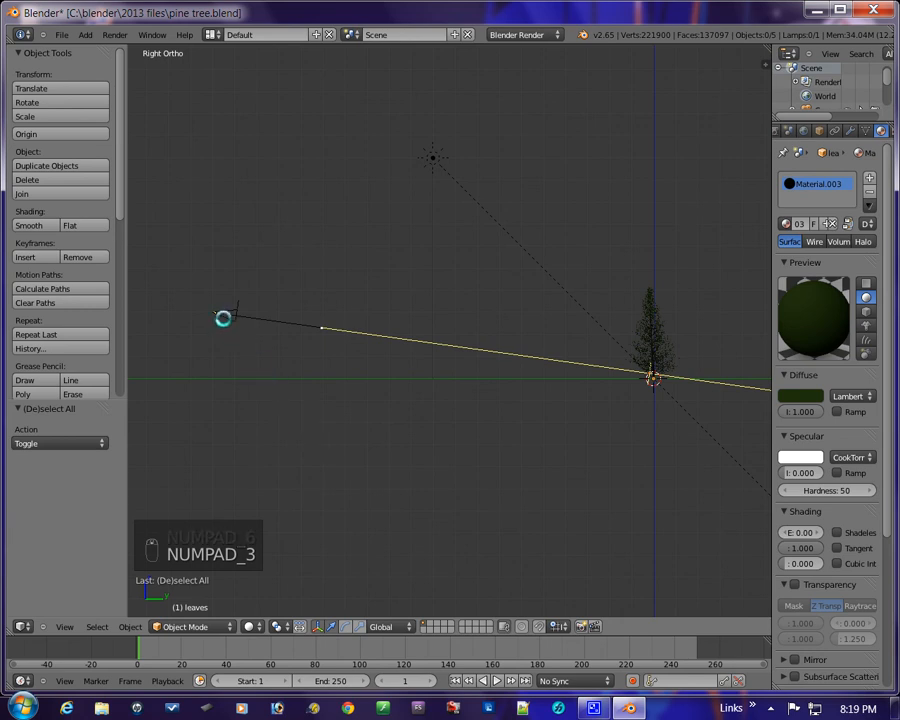
right_click(223, 318)
drag(259, 312, 456, 326)
drag(416, 283, 446, 286)
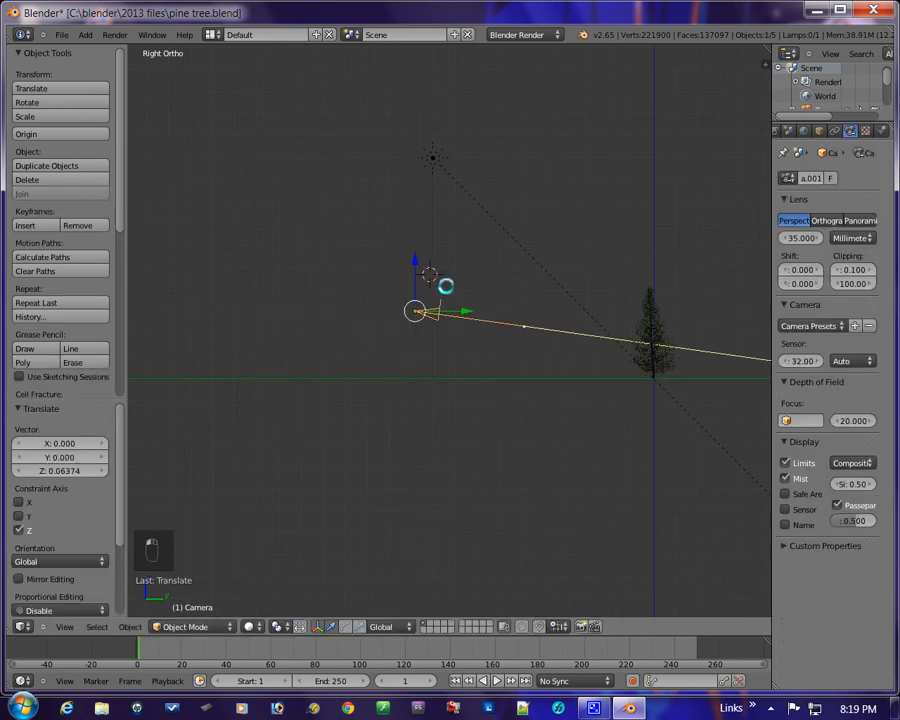
Set the camera's depth of field distance to 11.080 and look at the scene through the camera.
drag(864, 422, 837, 426)
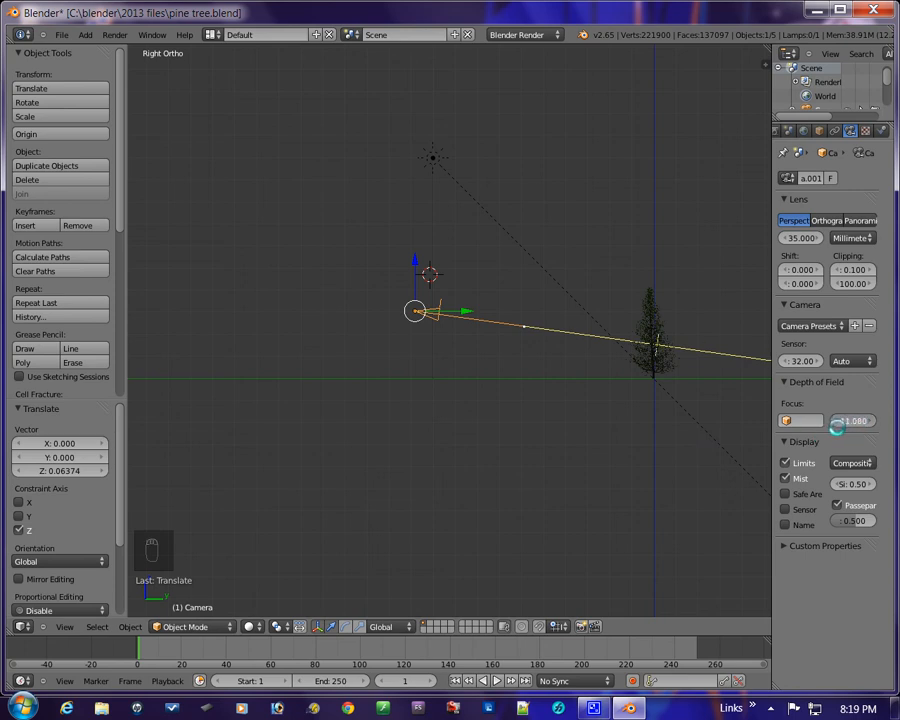
key(KP_0)
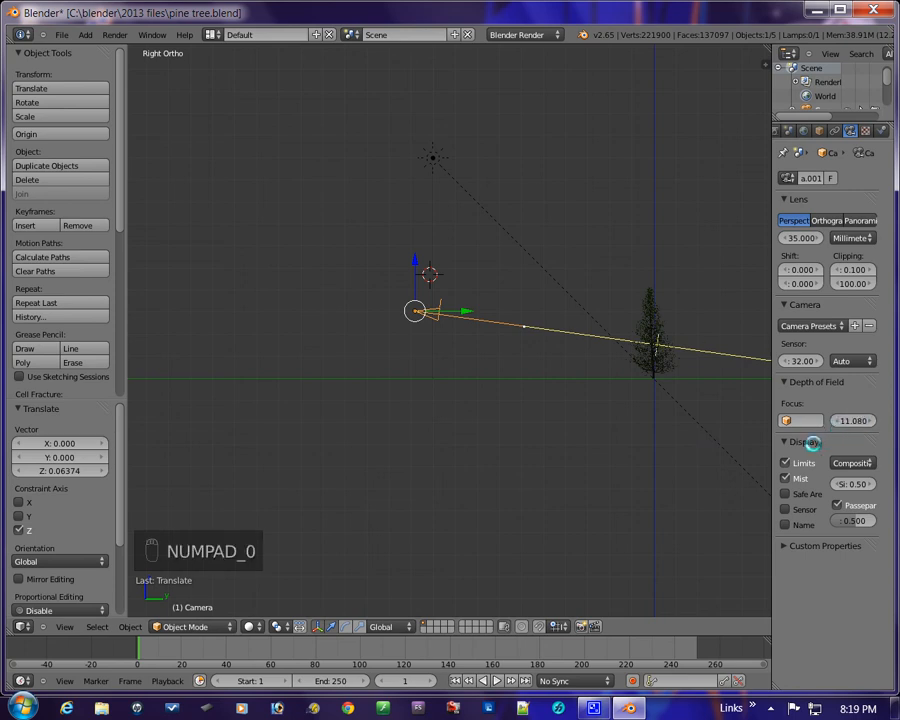
key(KP_0)
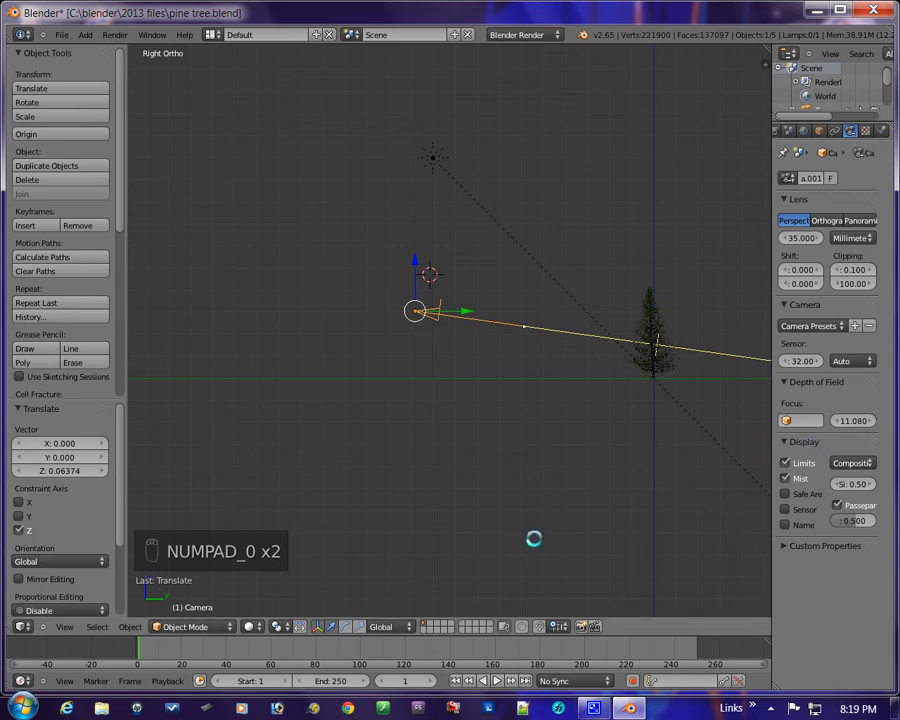
key(KP_0)
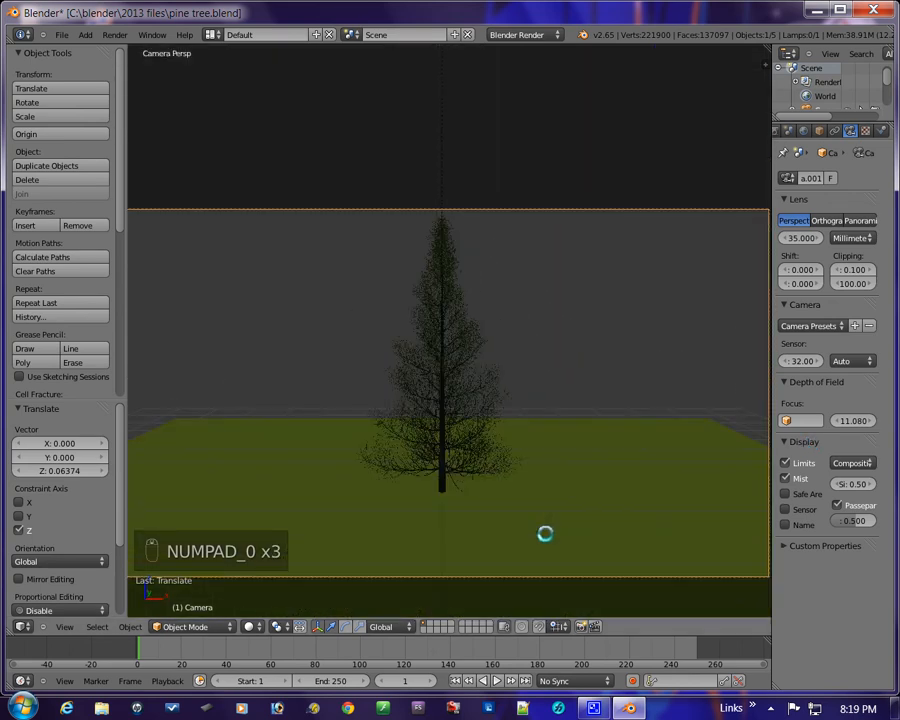
Scale the ground plane by about 1.326 along X and move it about 2.677 along Y.
right_click(520, 511)
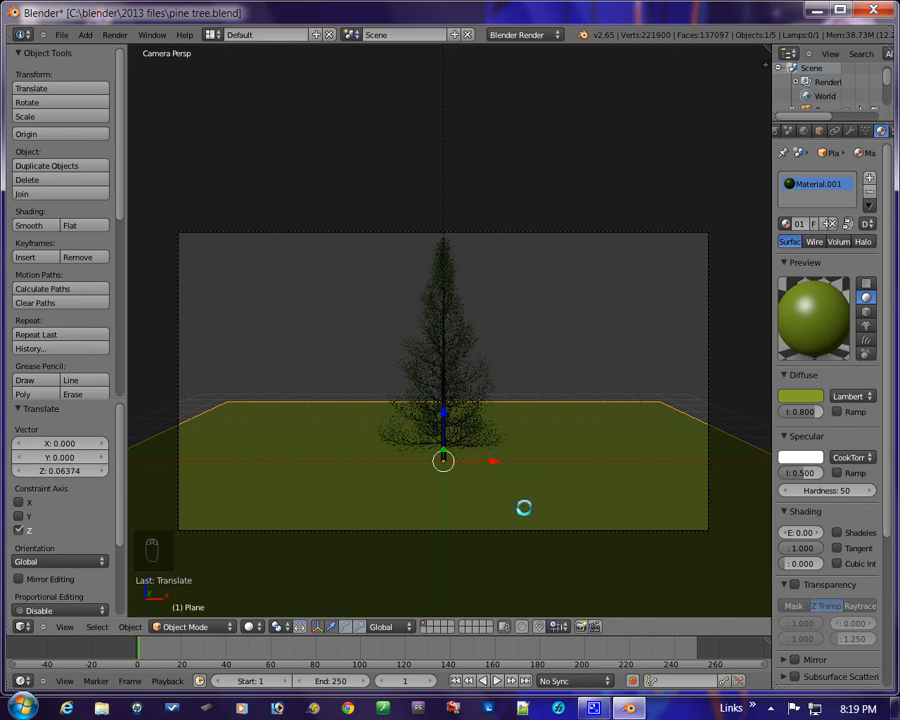
key(s)
key(x)
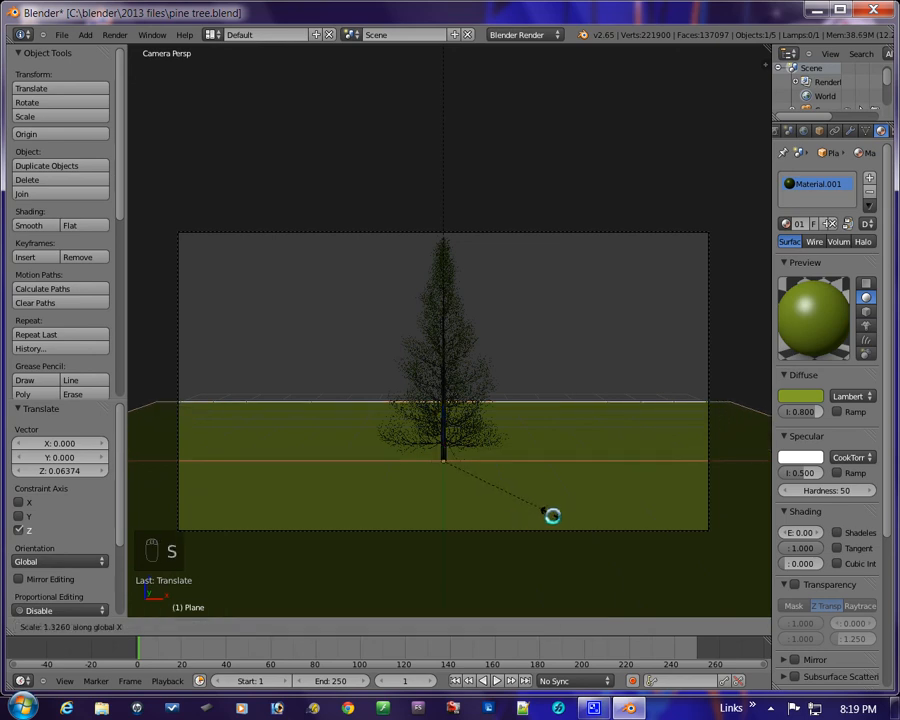
click(552, 516)
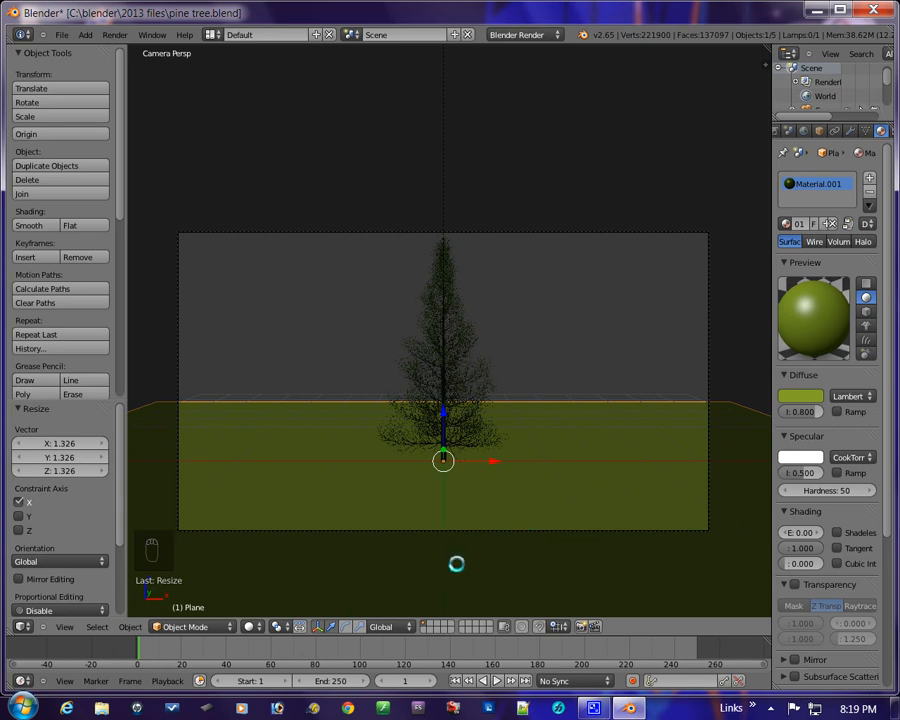
key(g)
key(y)
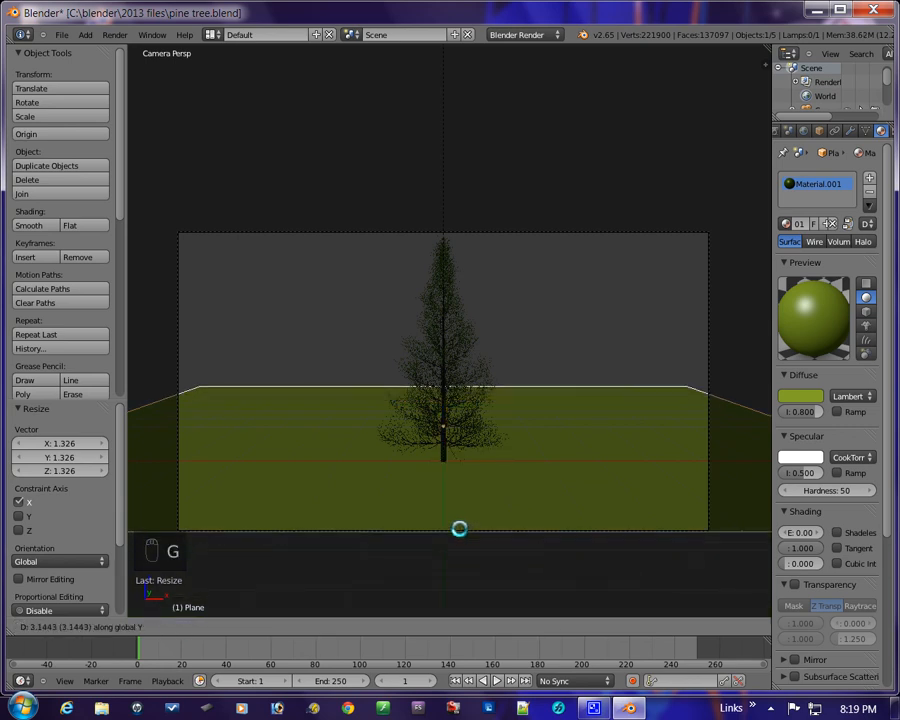
click(458, 530)
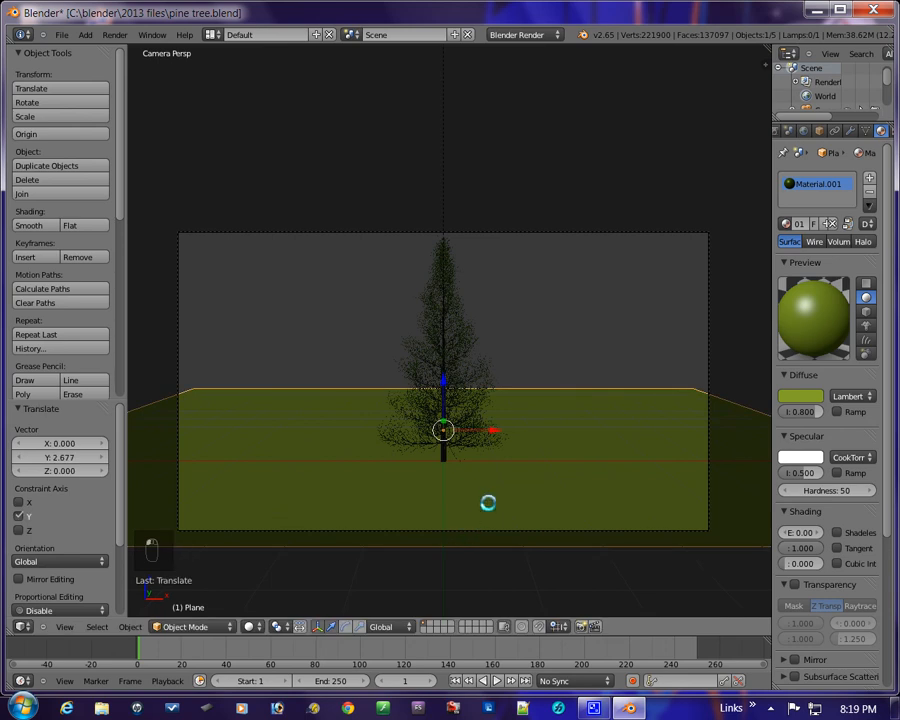
Widen the ground plane further by scaling it about 1.123 along X so it spans the camera frame.
key(s)
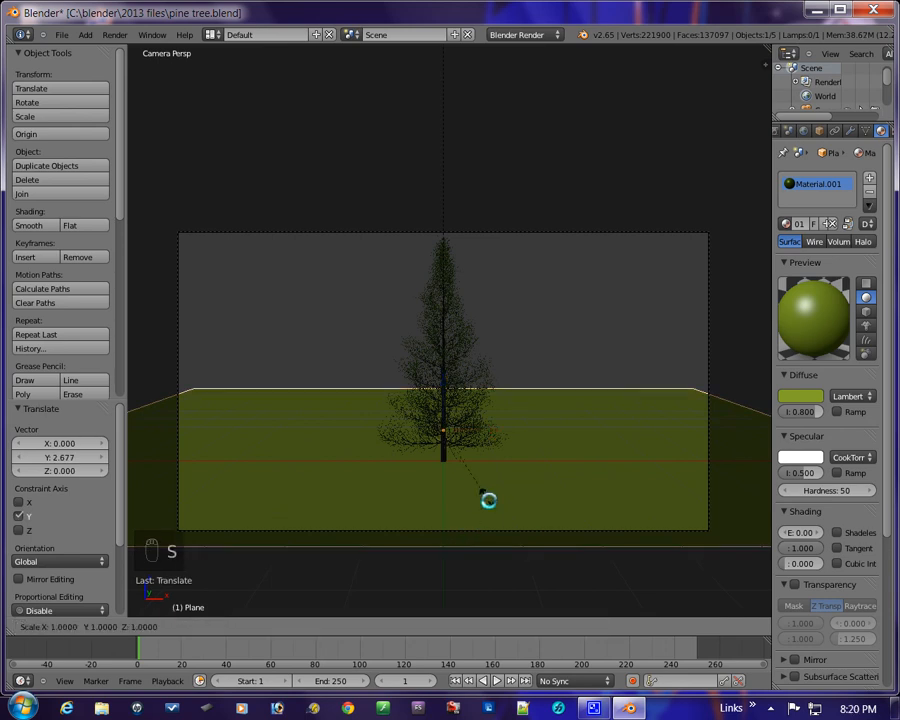
key(x)
click(493, 510)
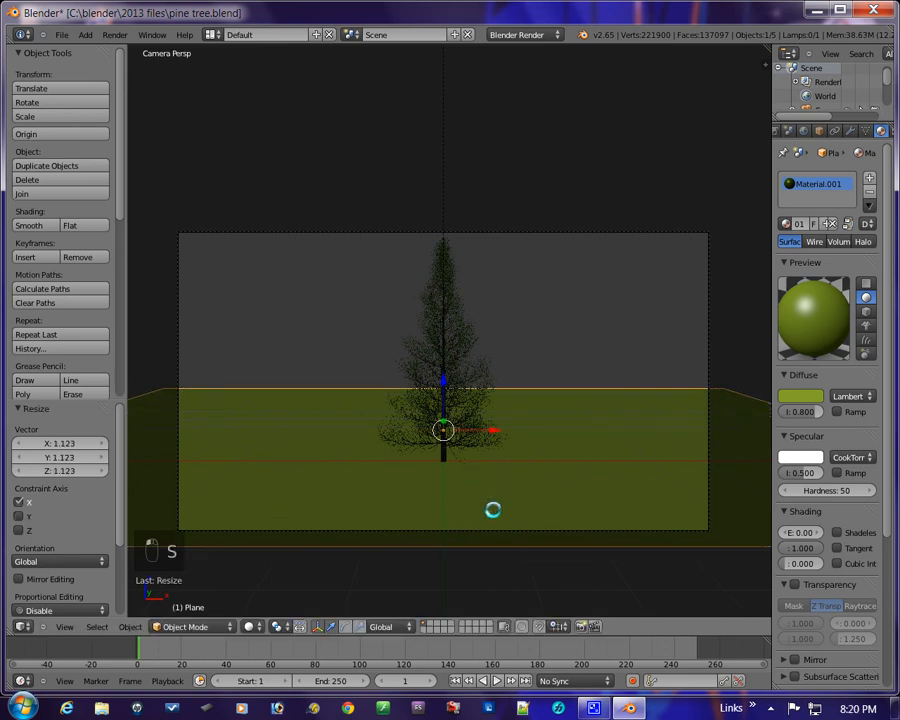
scroll(491, 508, up, 2)
scroll(489, 518, down, 1)
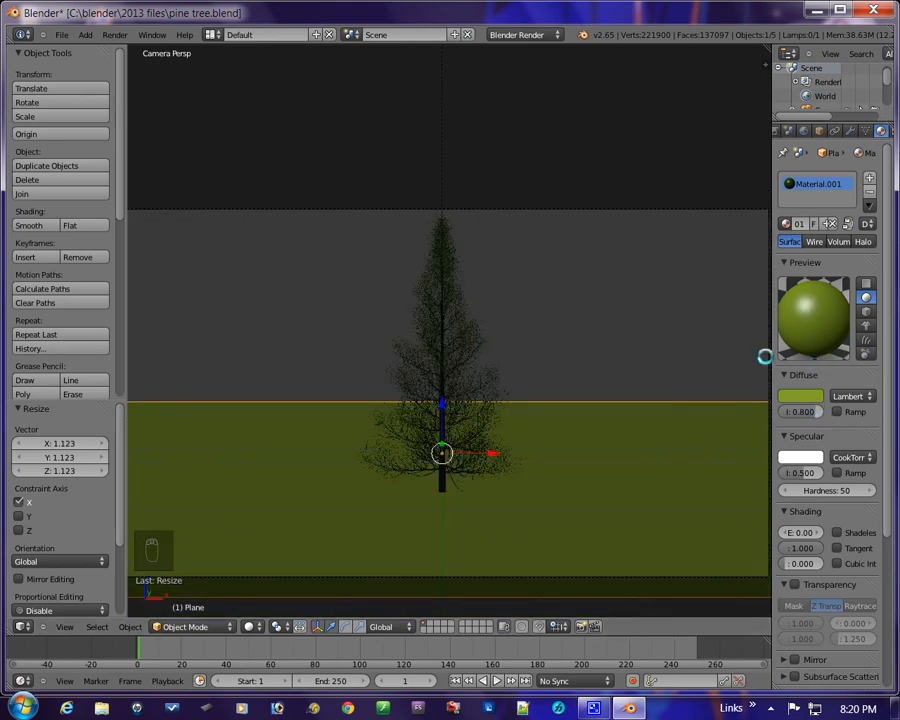
Set the ground material's diffuse intensity to 1.000 and specular intensity to 0.000.
drag(803, 416, 820, 416)
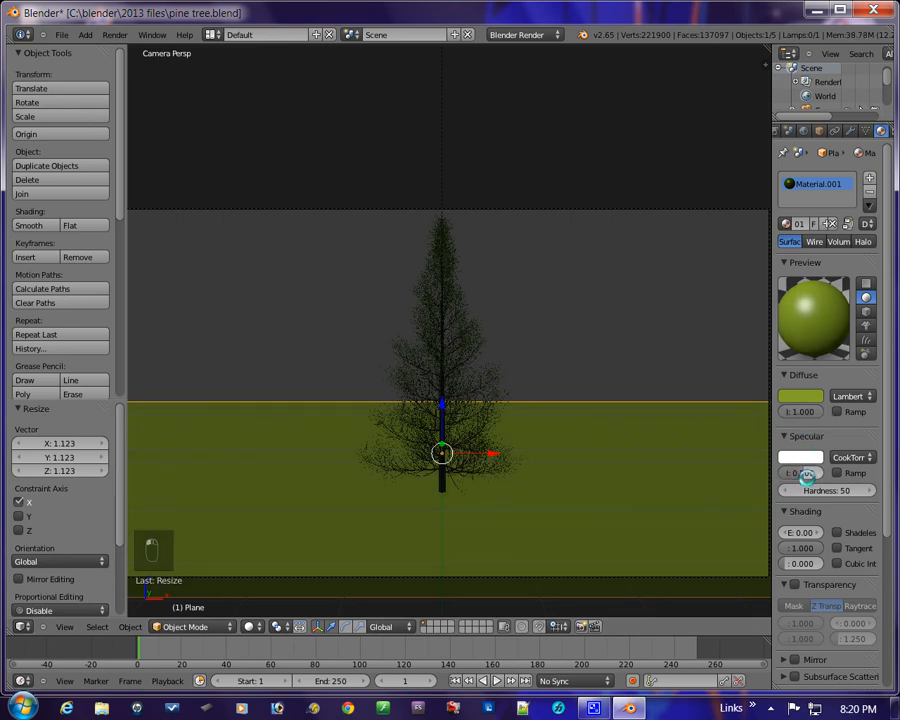
drag(808, 476, 707, 484)
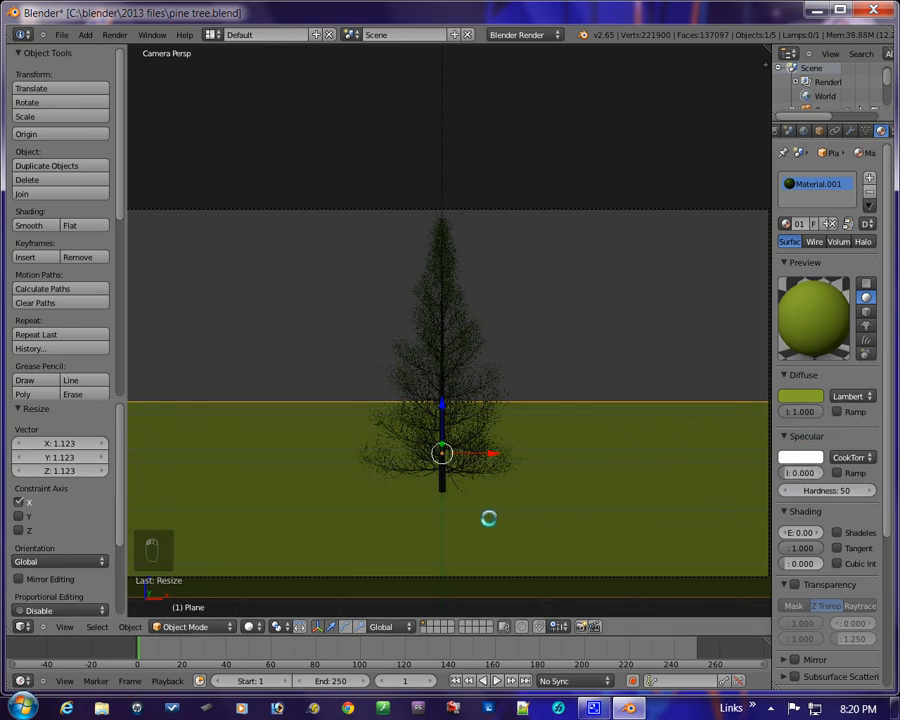
Deselect everything and render the scene to examine the tree against the widened ground.
key(a)
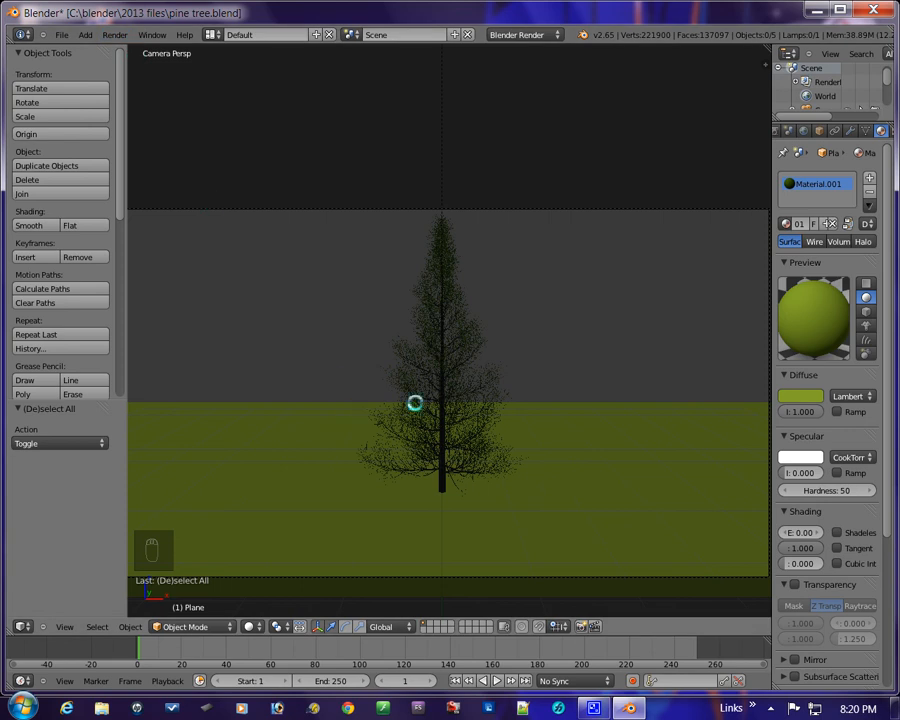
click(106, 34)
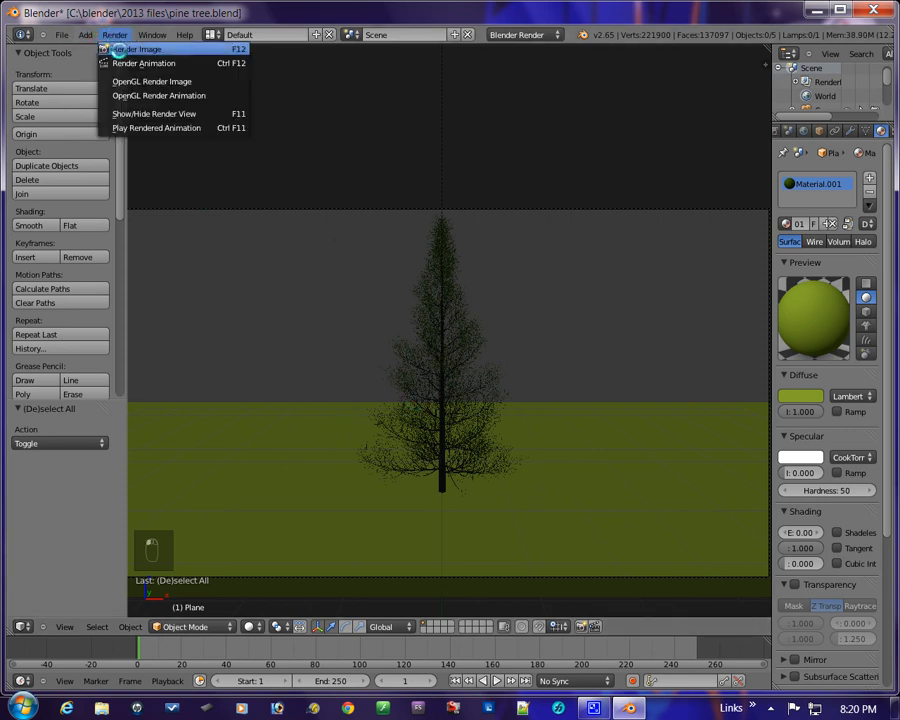
click(126, 53)
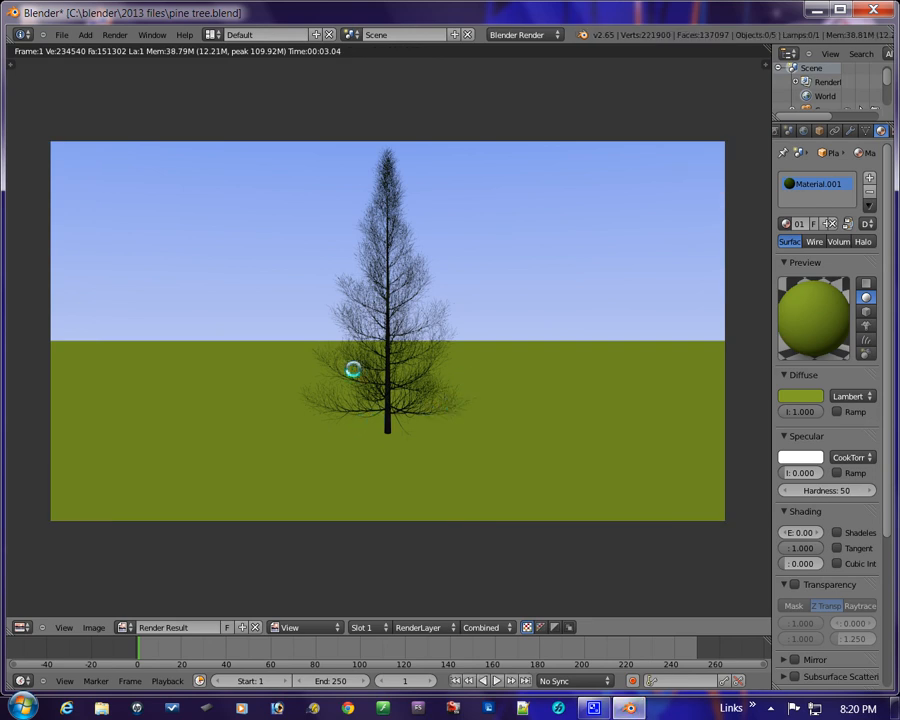
scroll(346, 408, up, 1)
scroll(349, 411, down, 1)
Darken the world's sky colors, setting the zenith to a deeper blue and the horizon to gray.
click(803, 131)
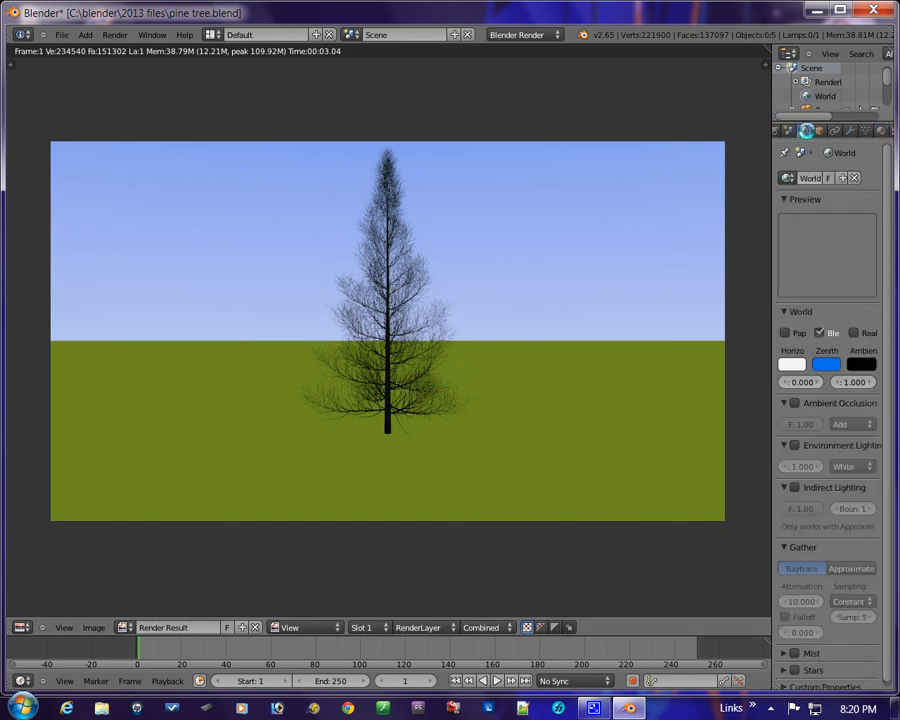
click(827, 362)
drag(832, 187, 800, 222)
click(792, 364)
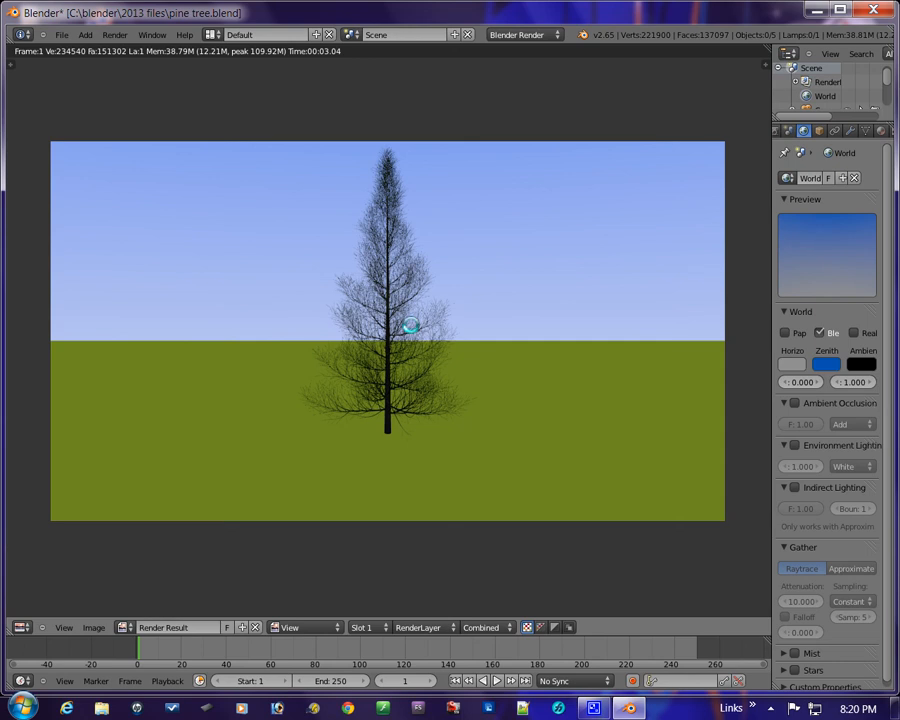
Close the render, select the leaves and change their material's diffuse color to a brighter medium green.
key(Escape)
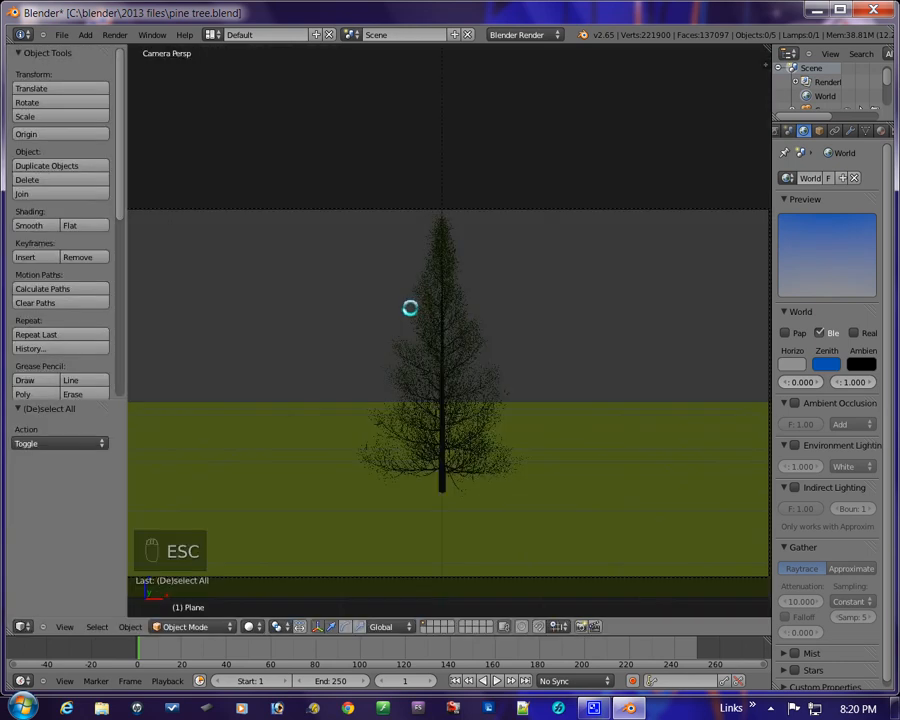
right_click(456, 328)
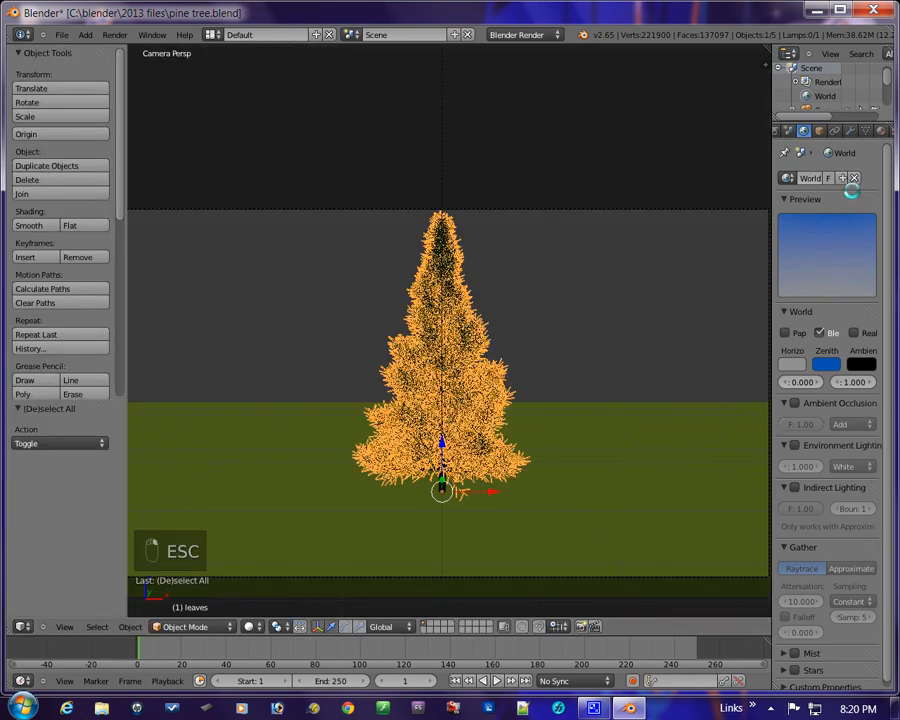
click(881, 131)
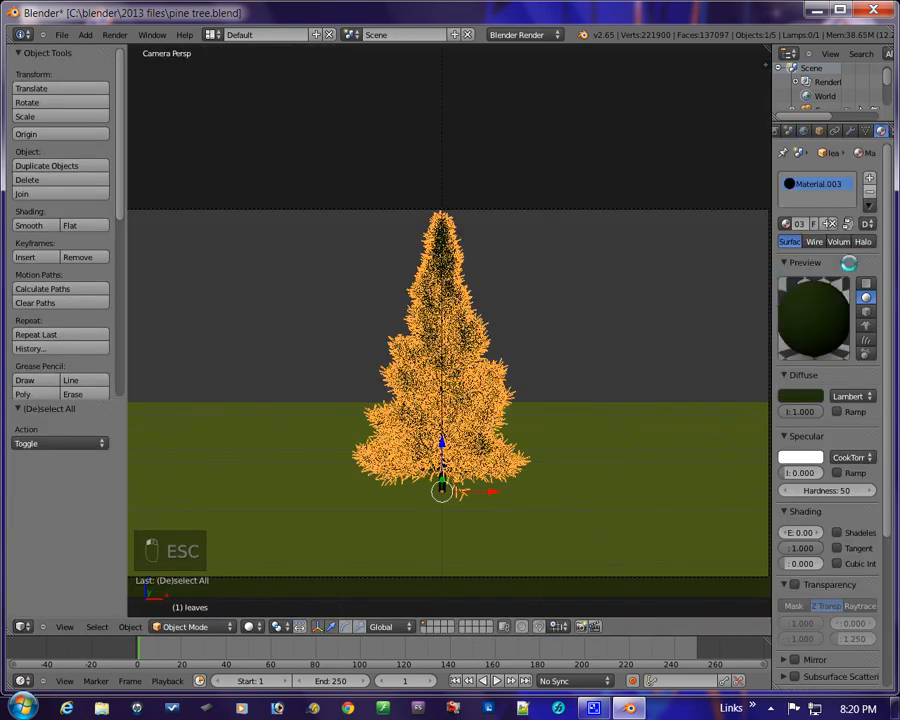
click(800, 396)
drag(816, 288, 817, 258)
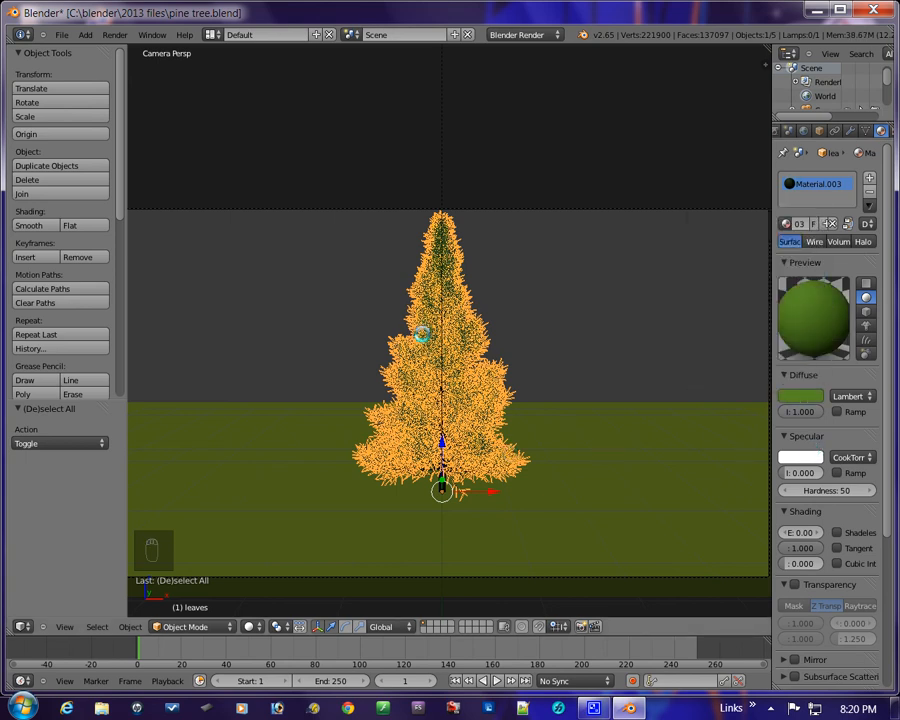
Render the scene and examine the brighter needles and darker sky up close and as a whole.
click(115, 35)
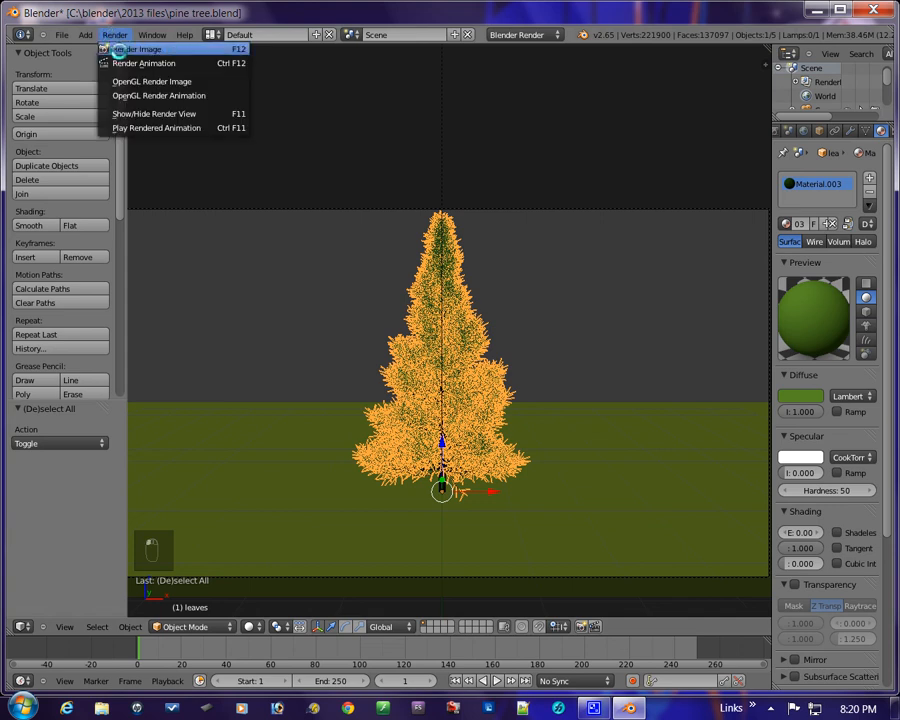
click(137, 49)
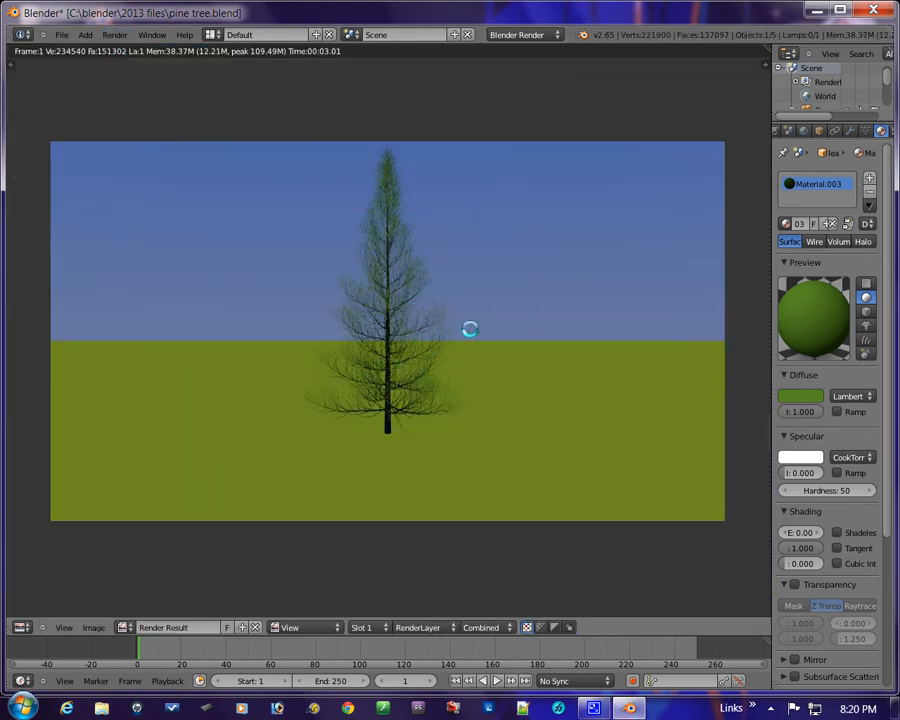
scroll(412, 352, up, 2)
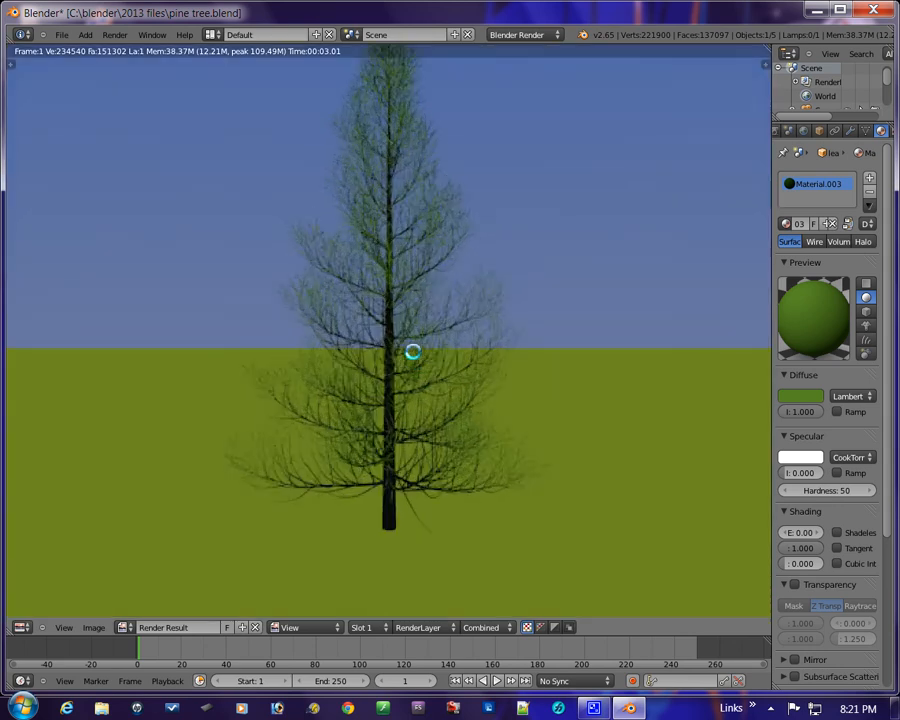
scroll(412, 352, down, 1)
scroll(410, 366, down, 2)
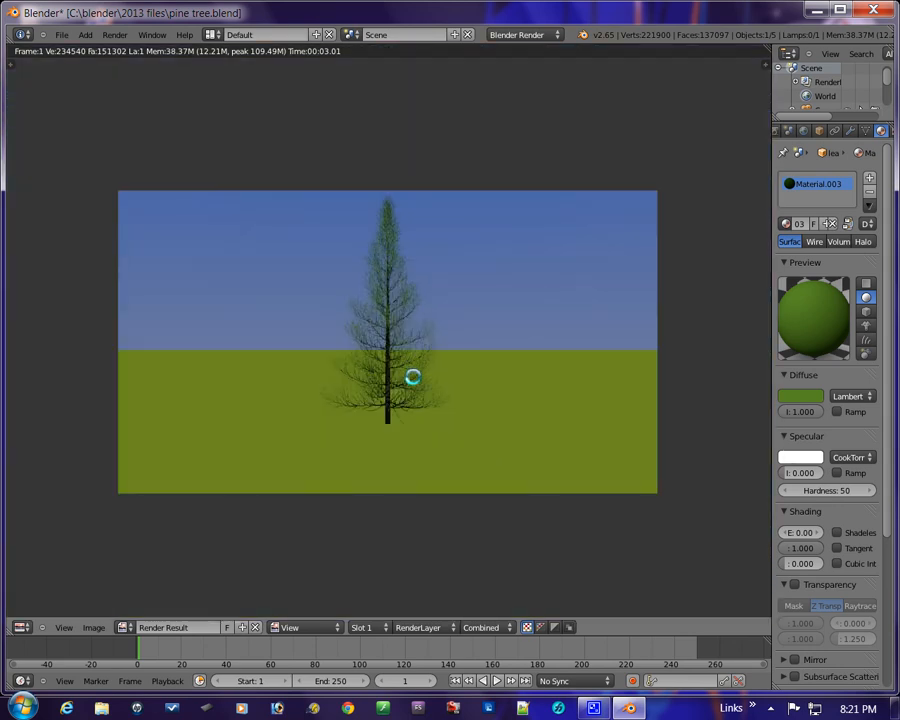
middle_drag(413, 376, 411, 386)
scroll(408, 417, up, 1)
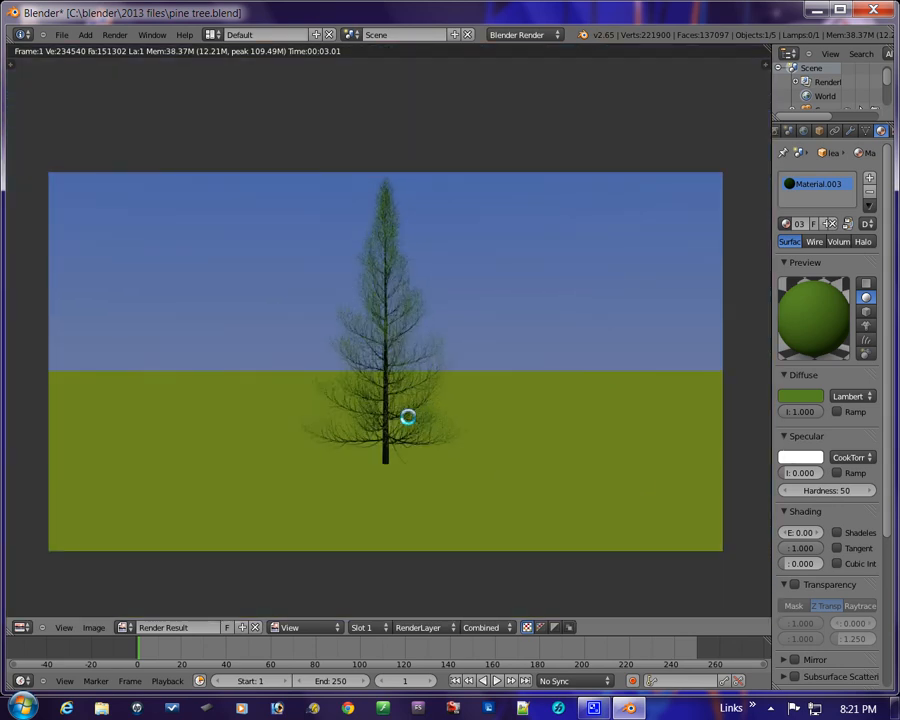
click(770, 708)
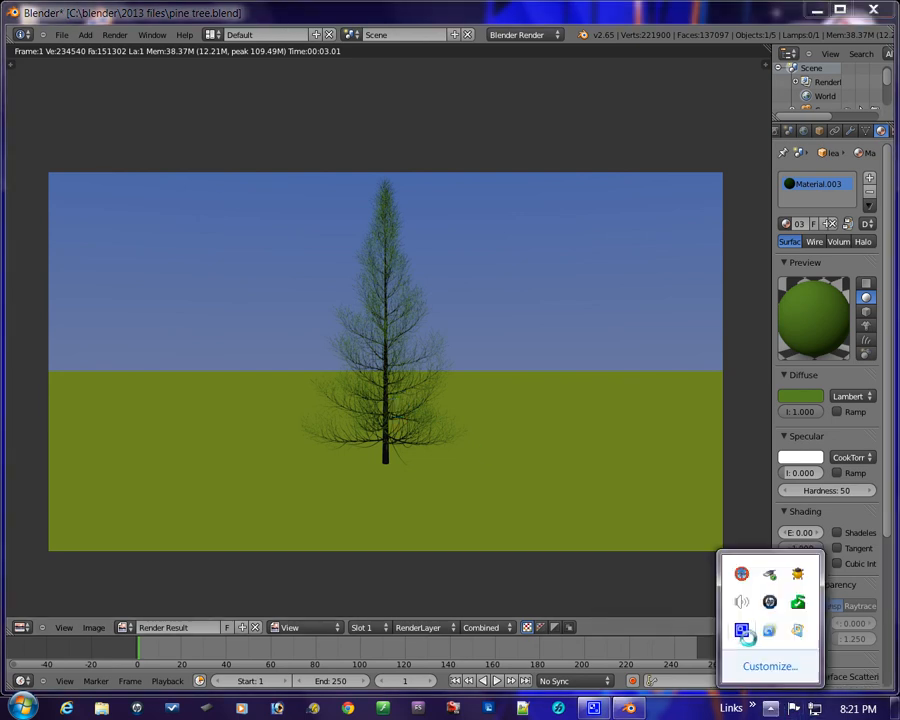